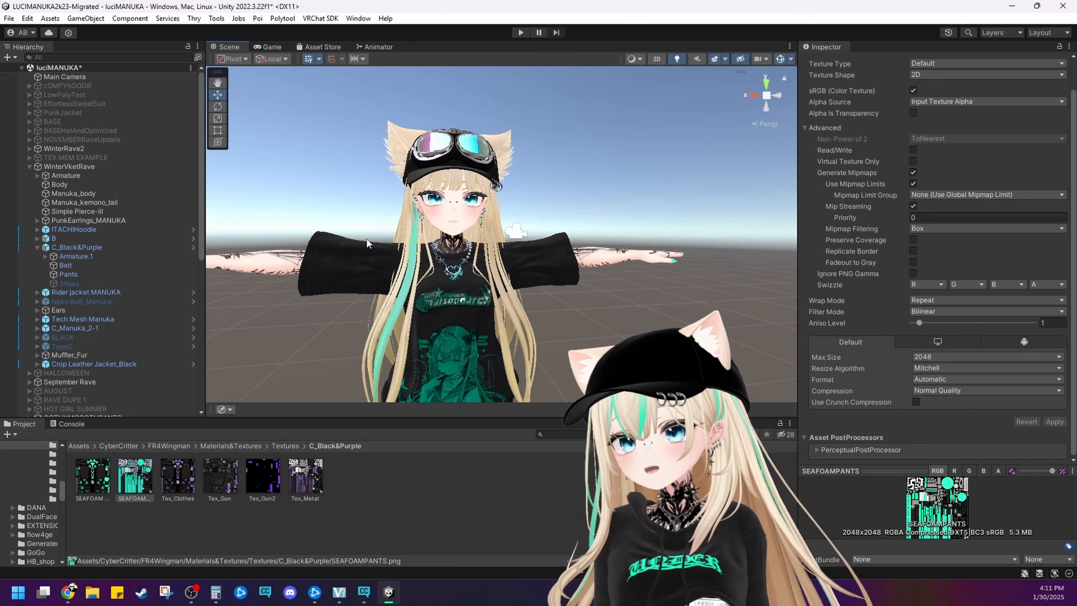
middle_drag(367, 239, 379, 325)
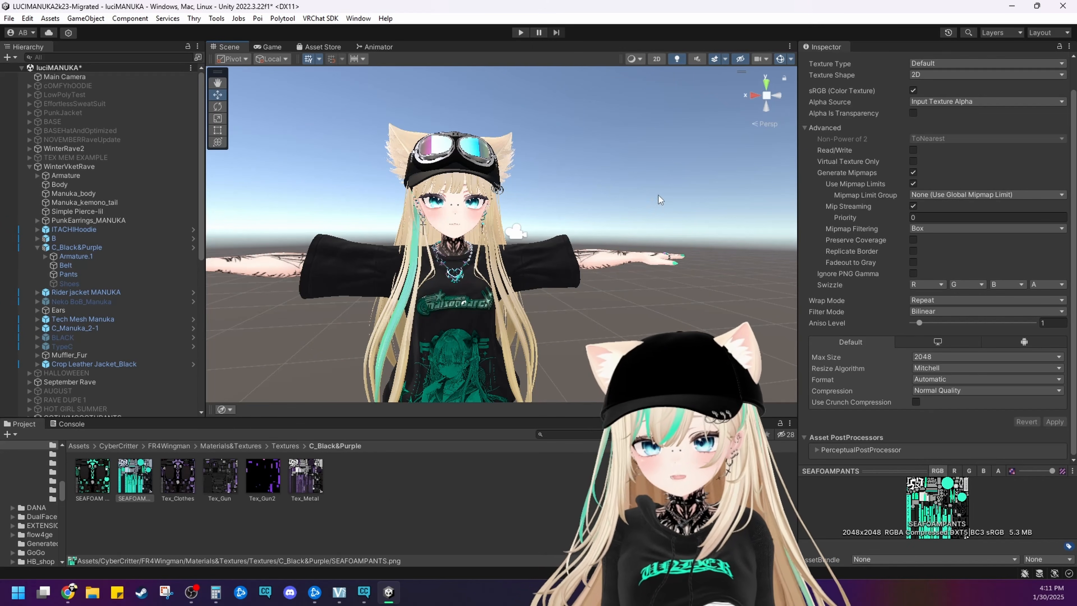
alt+drag(392, 249, 328, 243)
middle_drag(549, 229, 481, 231)
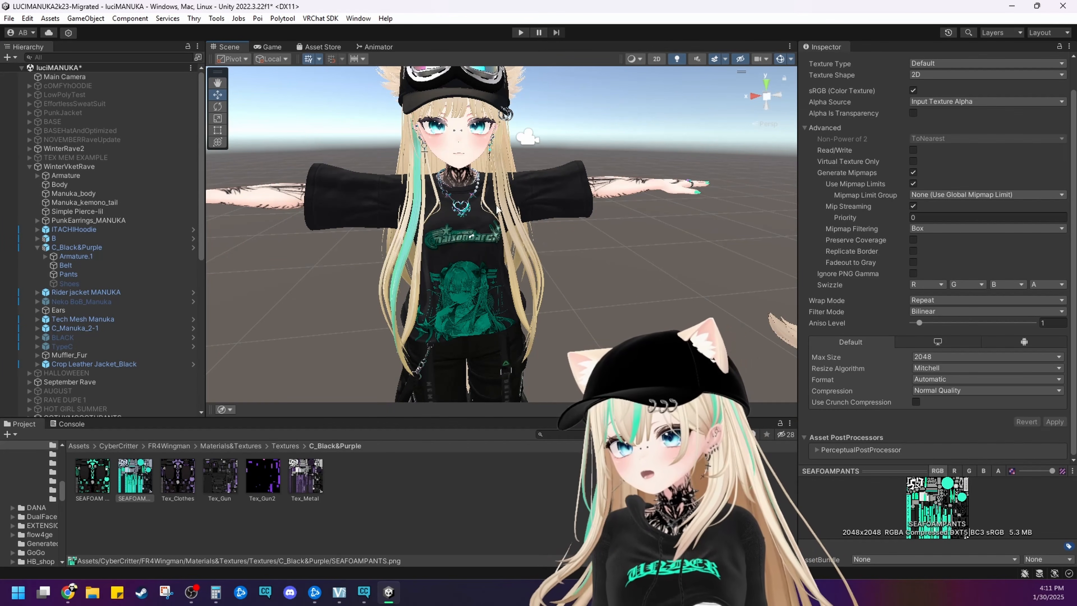
middle_drag(431, 193, 487, 247)
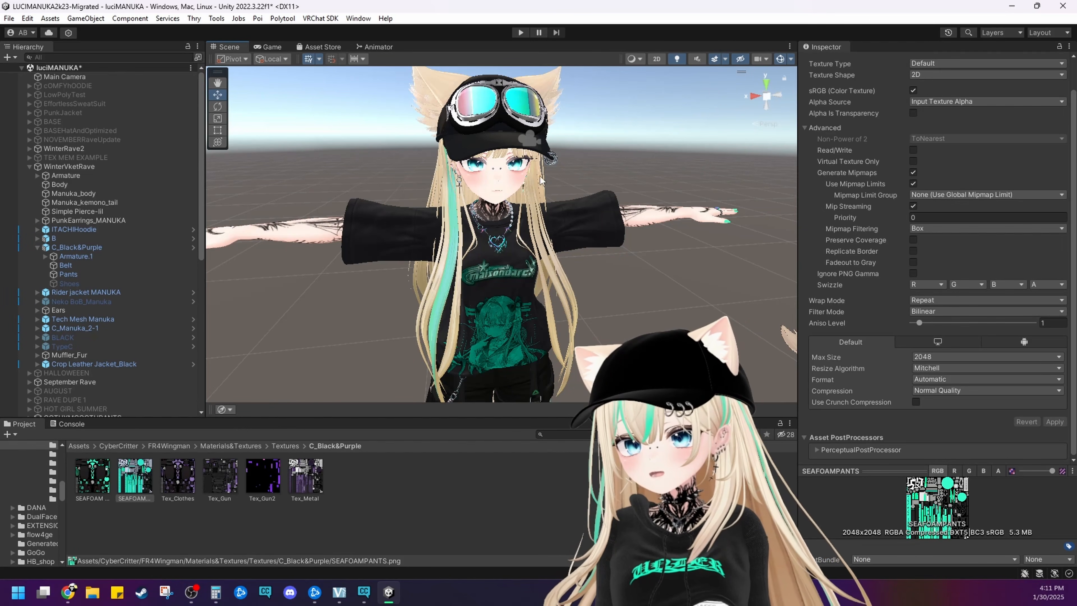
Select the cap's crown mesh, expand its black material and open the import settings of its main color texture
middle_drag(495, 280, 428, 316)
alt+drag(428, 316, 510, 172)
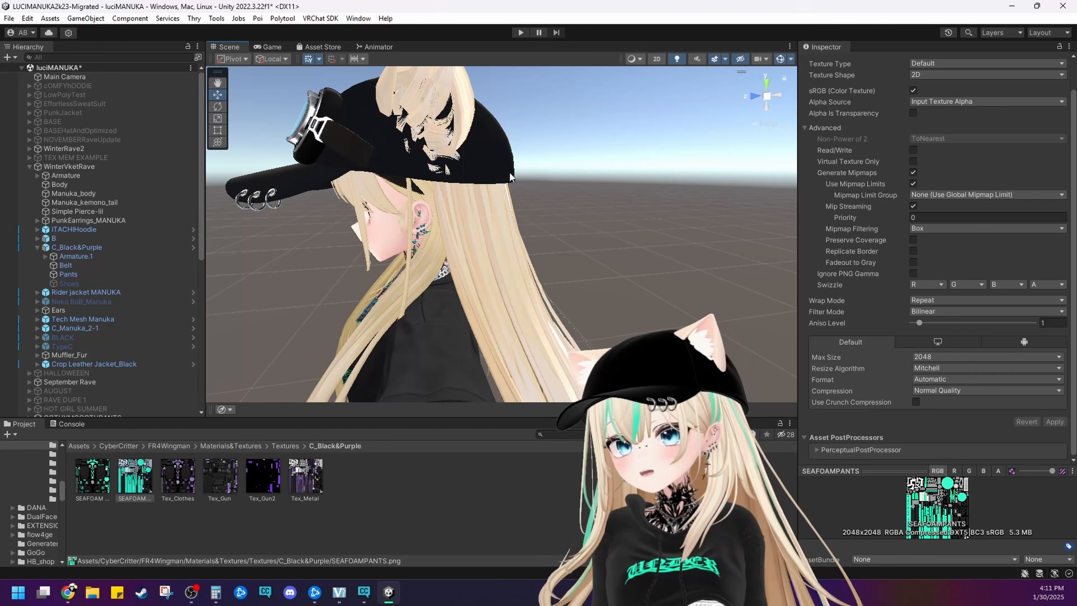
click(493, 164)
click(493, 163)
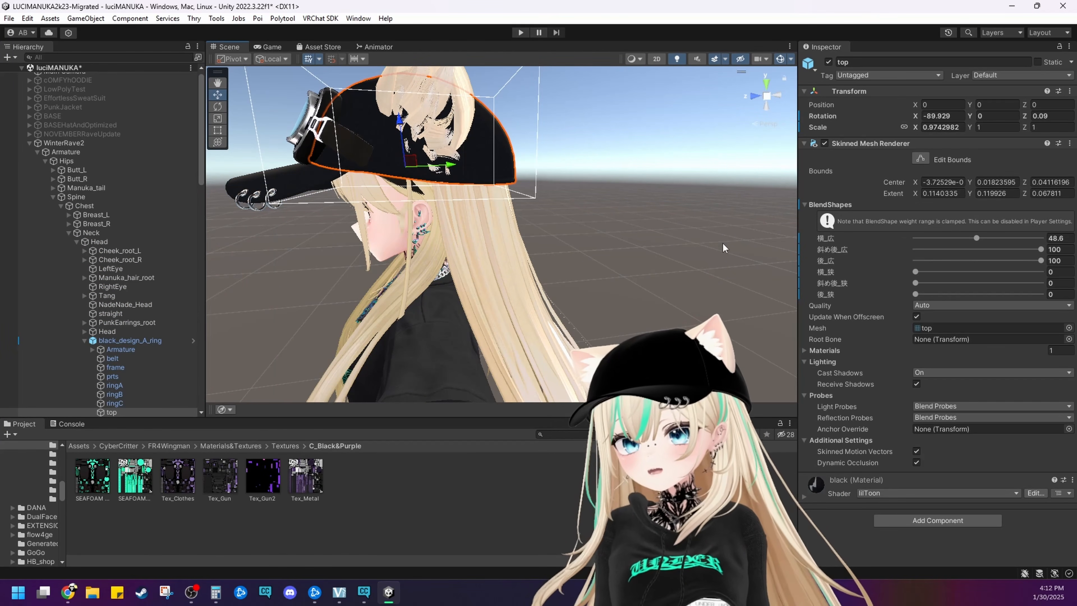
click(826, 483)
scroll(828, 473, down, 10)
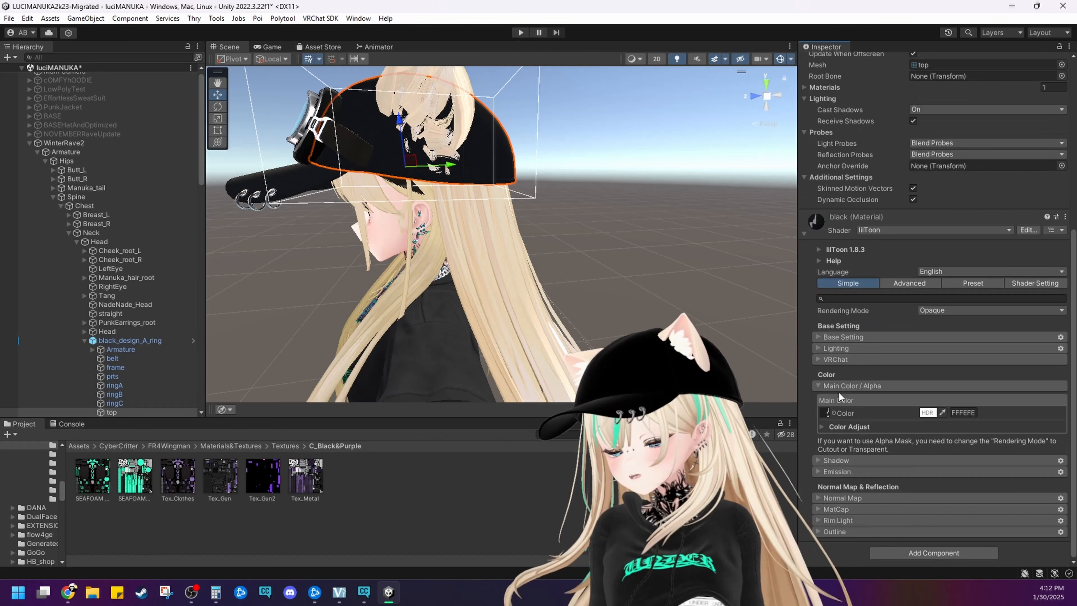
click(822, 413)
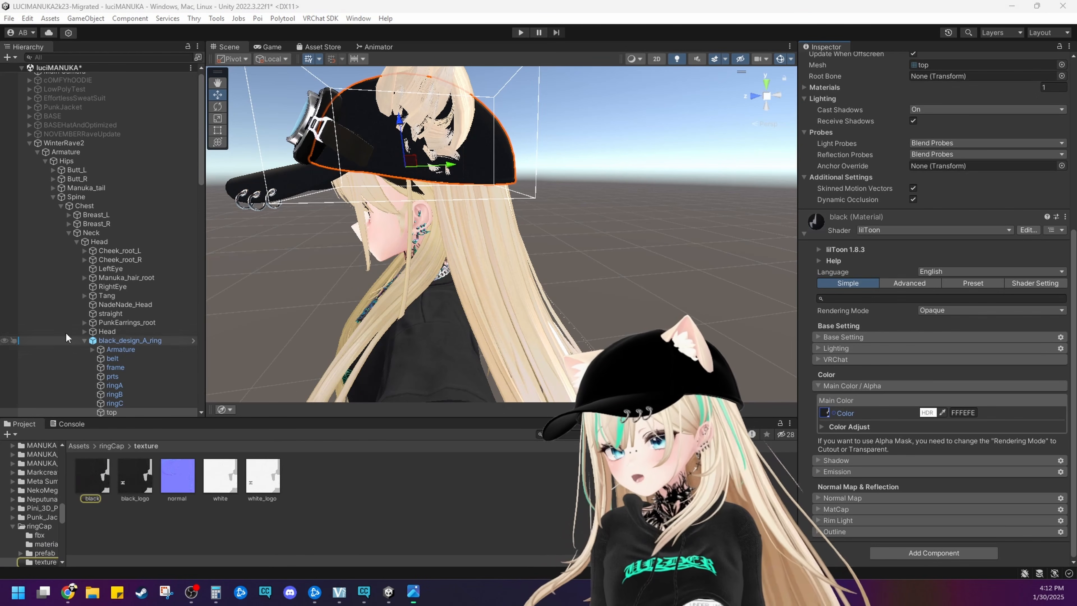
double_click(824, 412)
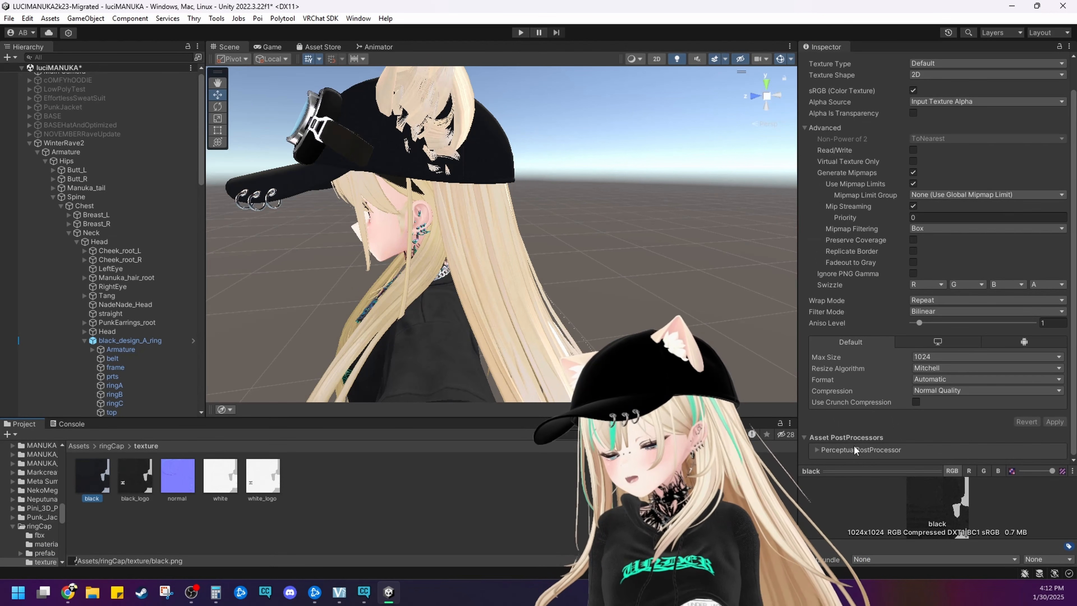
Set the Max Size of the cap's black main color texture to 128 and save the import settings
scroll(471, 314, up, 4)
middle_drag(439, 259, 522, 313)
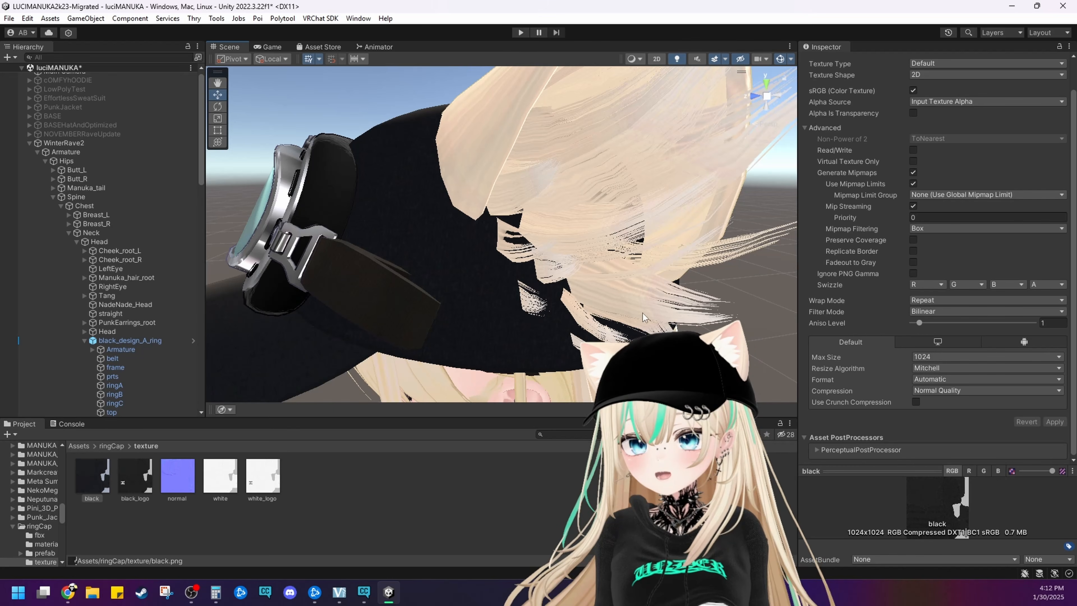
click(468, 332)
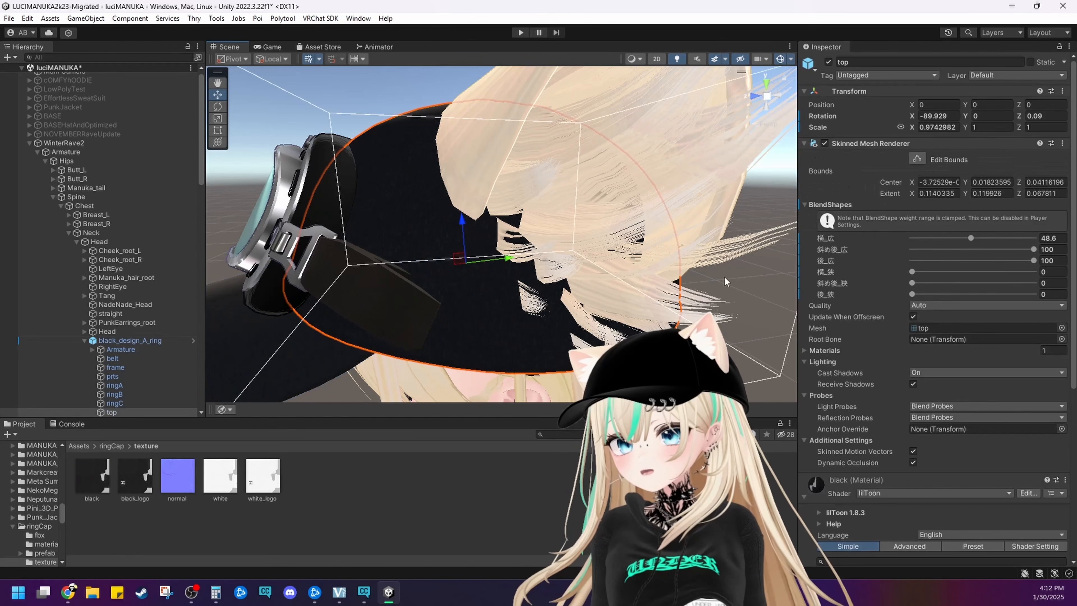
scroll(833, 324, down, 5)
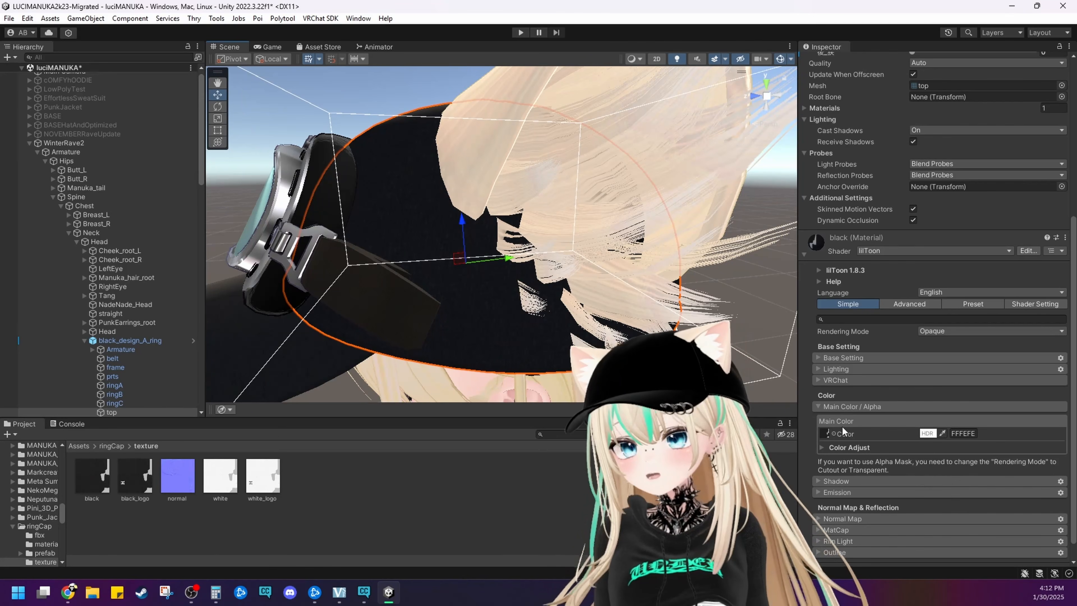
click(822, 433)
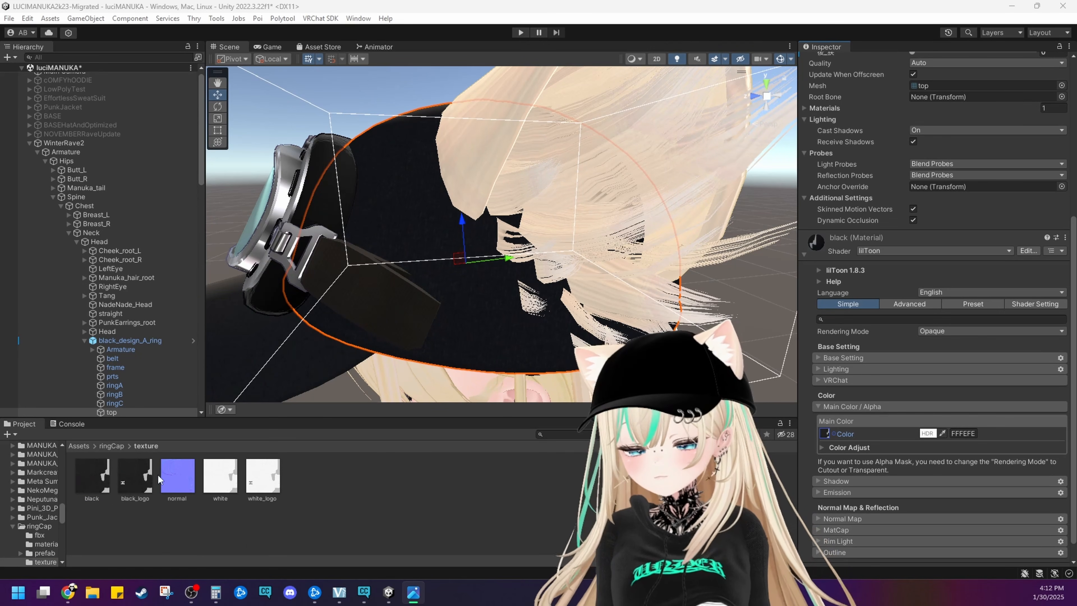
click(109, 479)
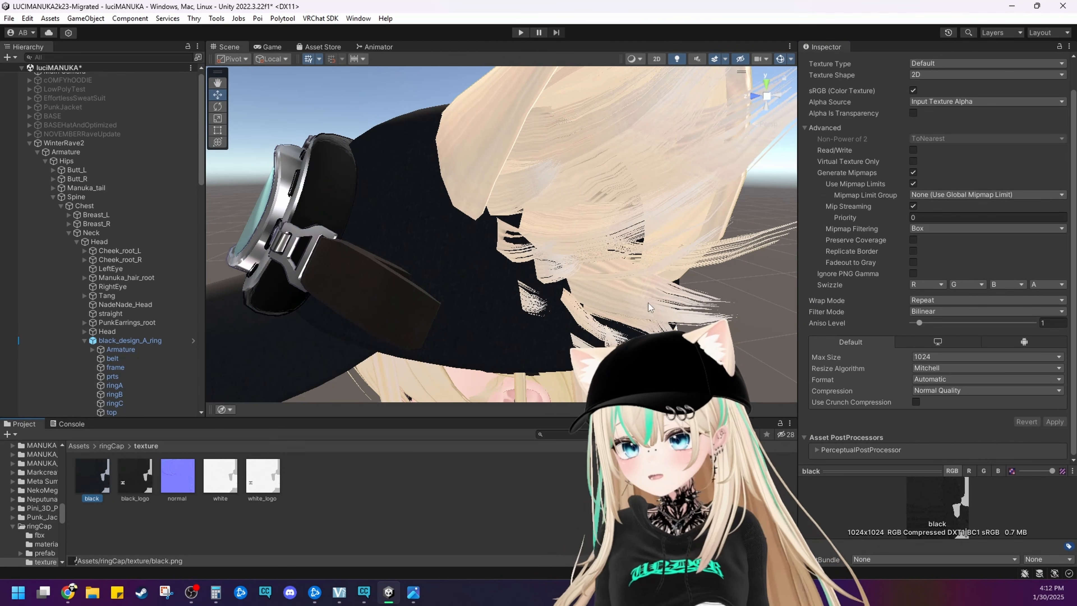
click(917, 358)
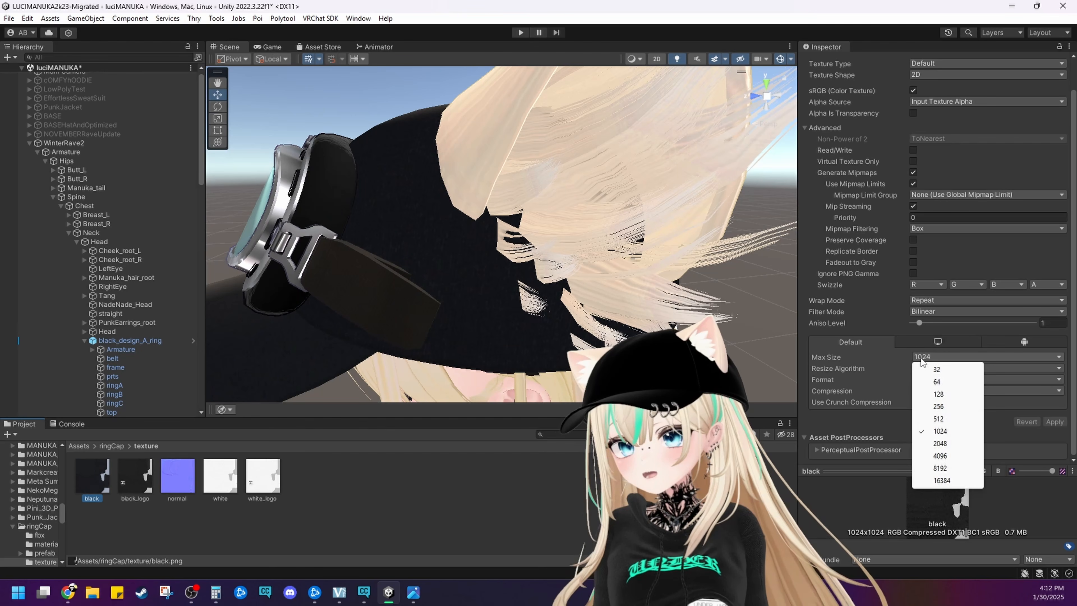
click(938, 394)
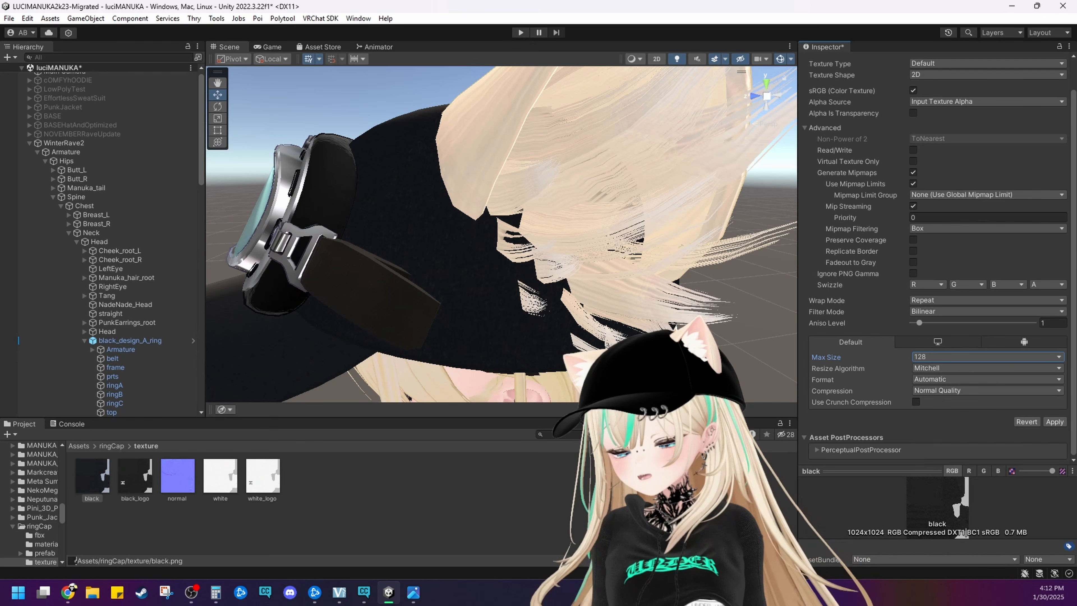
click(525, 317)
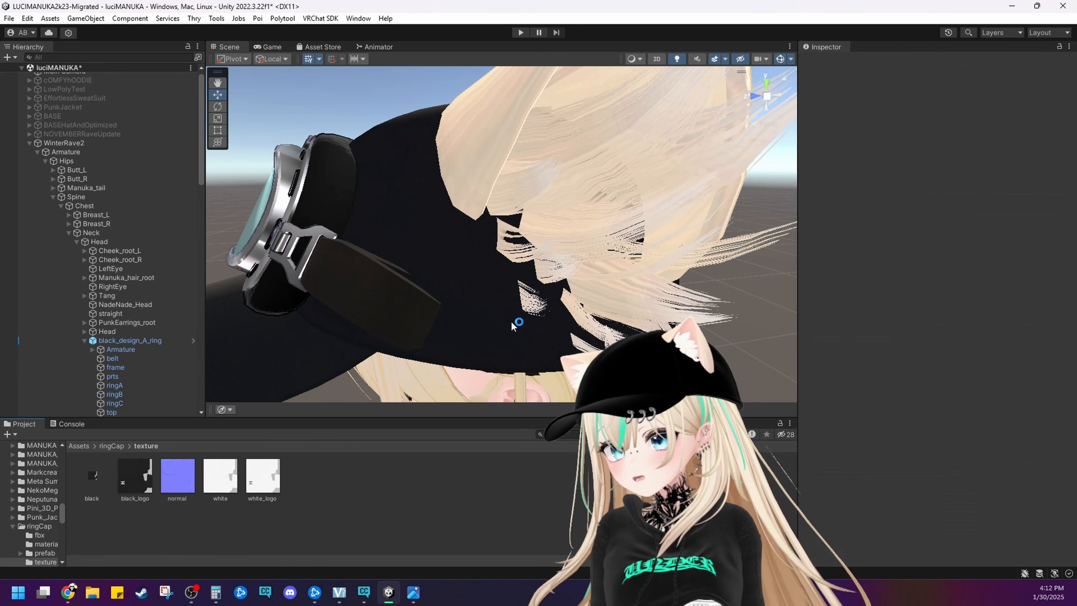
Select the cap's brim and locate the main color texture used by its black material
right_drag(475, 316, 519, 280)
mouse_move(520, 279)
middle_down()
mouse_move(565, 270)
mouse_move(520, 286)
mouse_move(510, 273)
middle_up()
scroll(510, 274, down, 4)
click(417, 299)
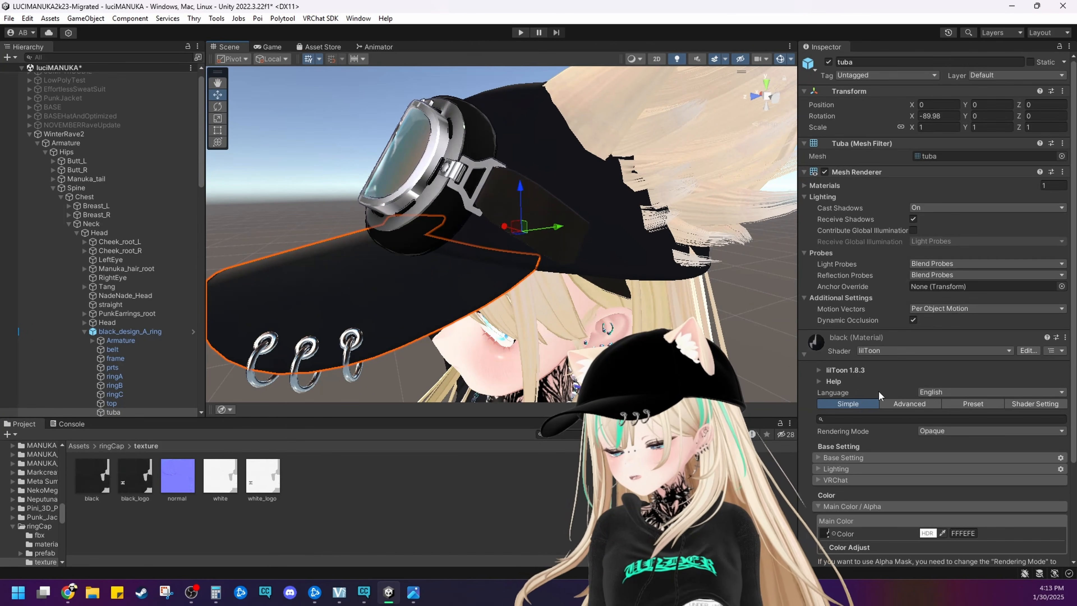
scroll(931, 394, down, 3)
click(823, 412)
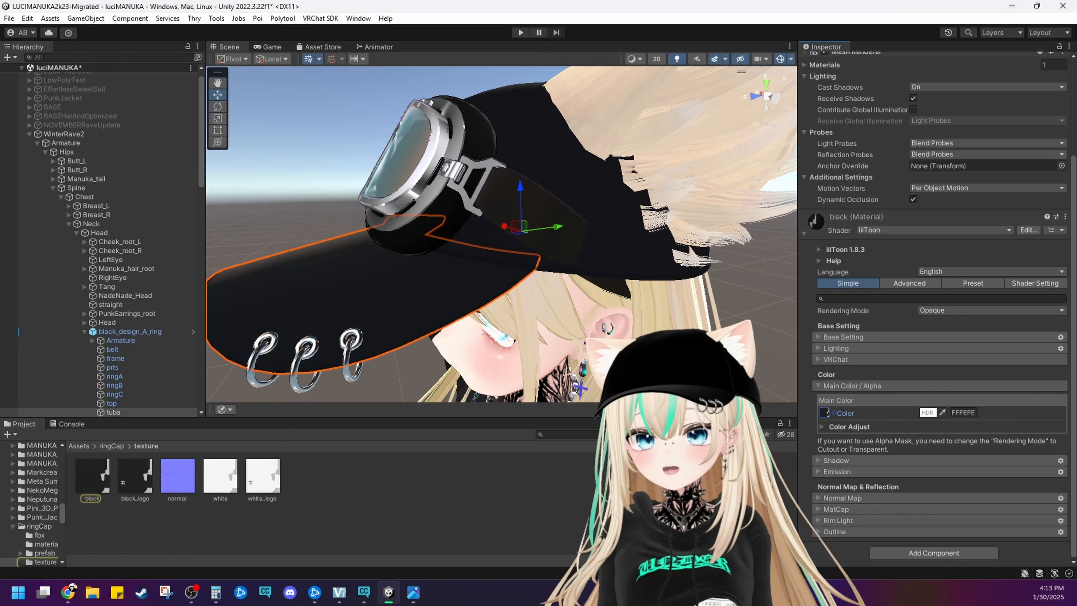
Select ringC on the brim, expand its metal material's MatCap settings and open the mat3 texture's import settings
click(350, 358)
click(350, 358)
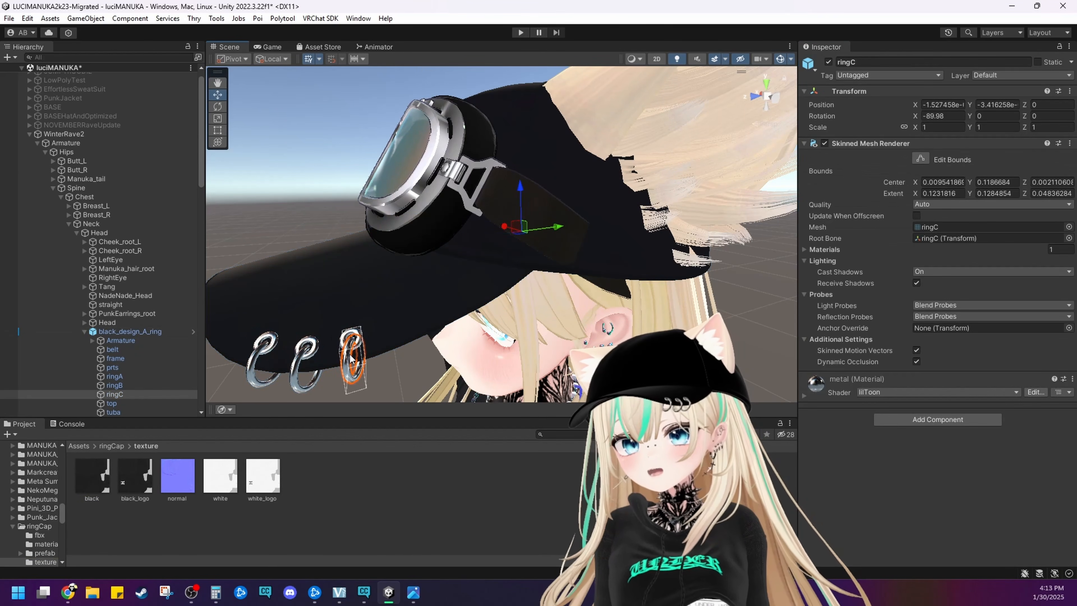
scroll(825, 393, down, 5)
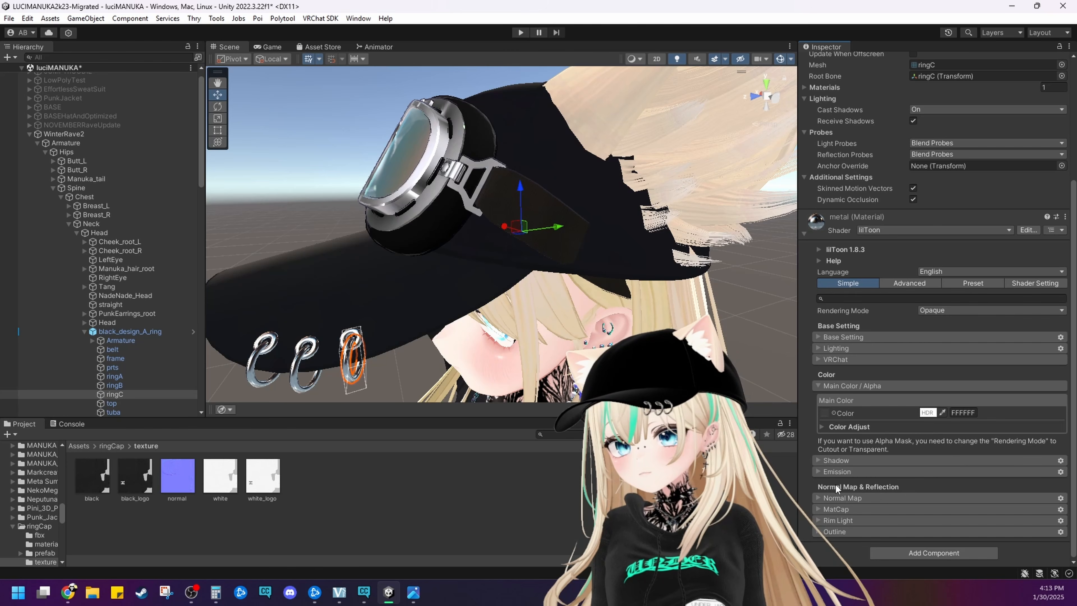
click(836, 509)
scroll(831, 509, down, 3)
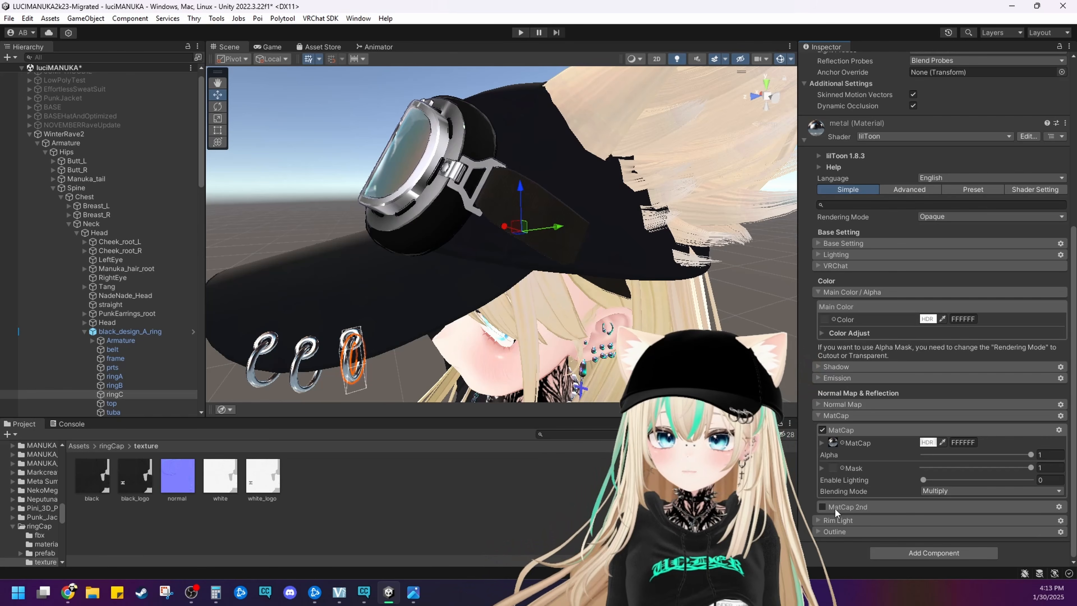
click(832, 443)
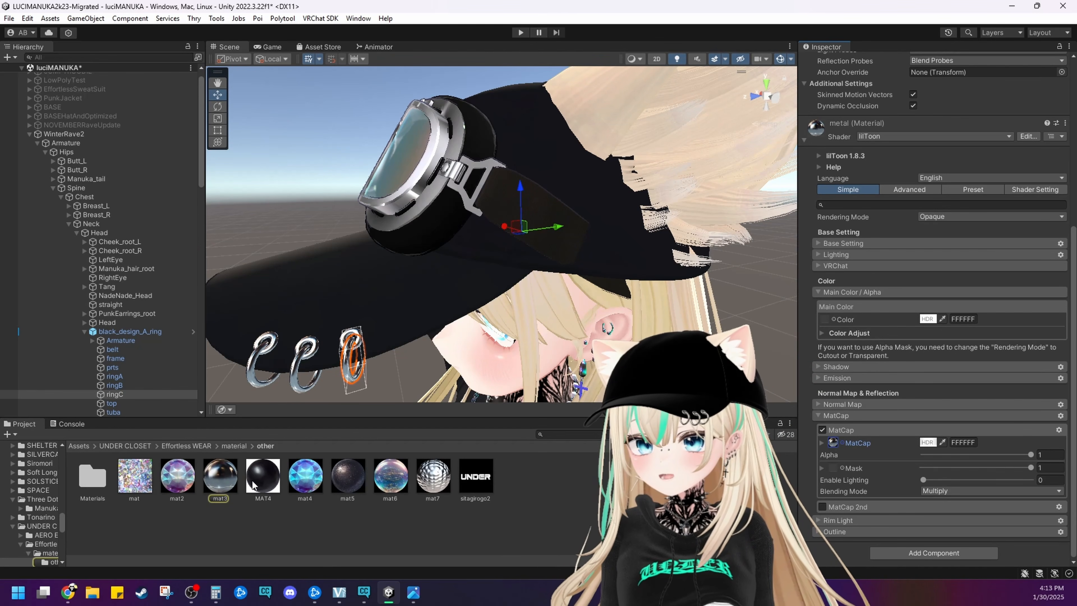
click(223, 478)
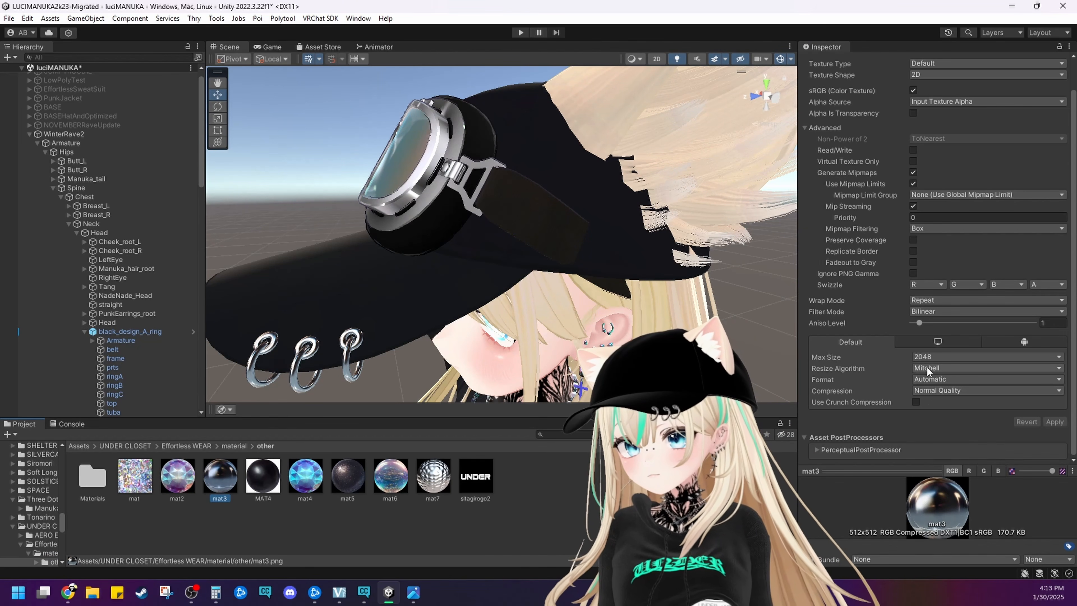
Set the Max Size of the rings' mat3 MatCap texture to 512 and save the import settings
scroll(351, 336, up, 3)
middle_drag(351, 336, 396, 294)
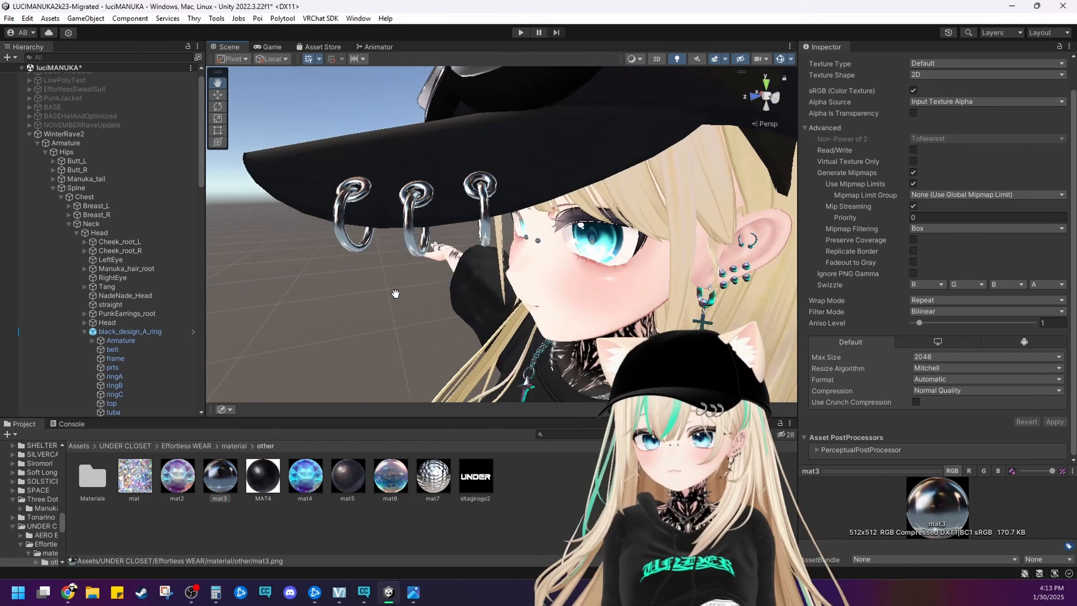
right_drag(397, 294, 442, 246)
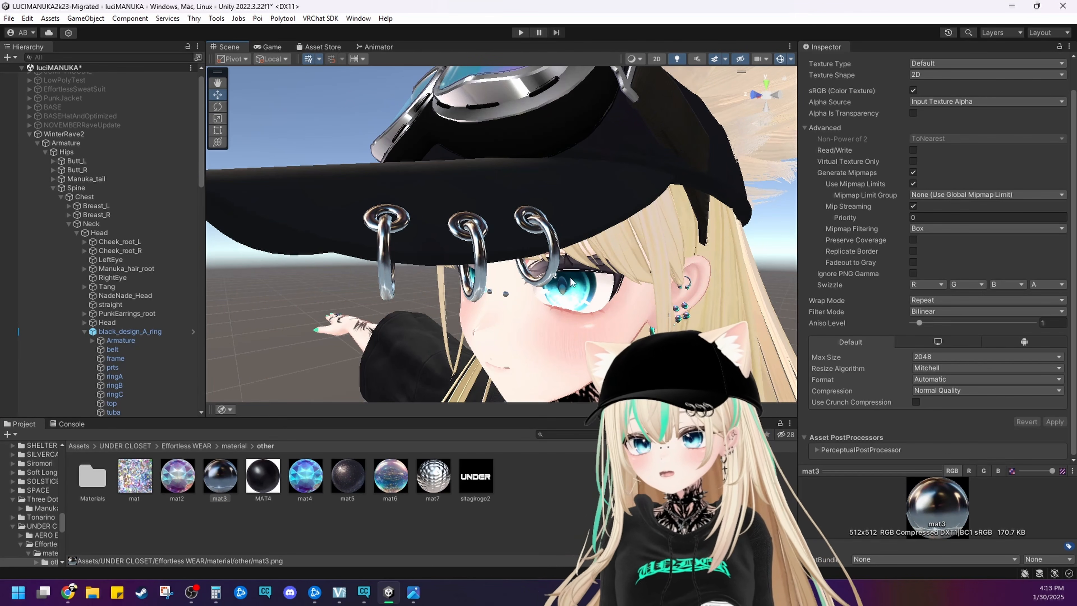
scroll(540, 271, up, 2)
middle_drag(540, 271, 659, 306)
scroll(659, 305, up, 4)
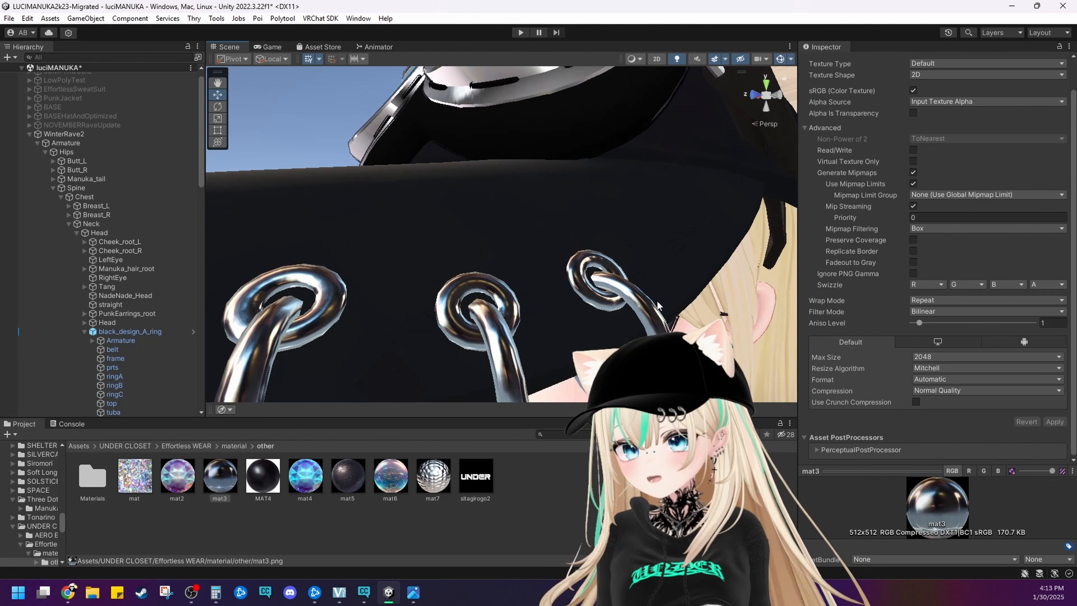
alt+drag(571, 338, 936, 383)
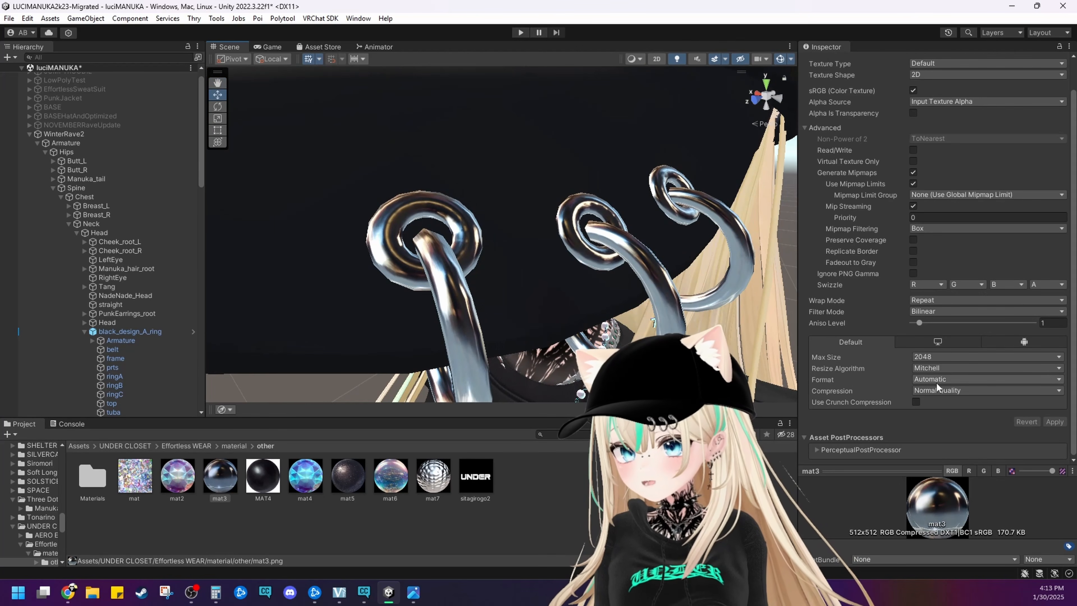
click(960, 358)
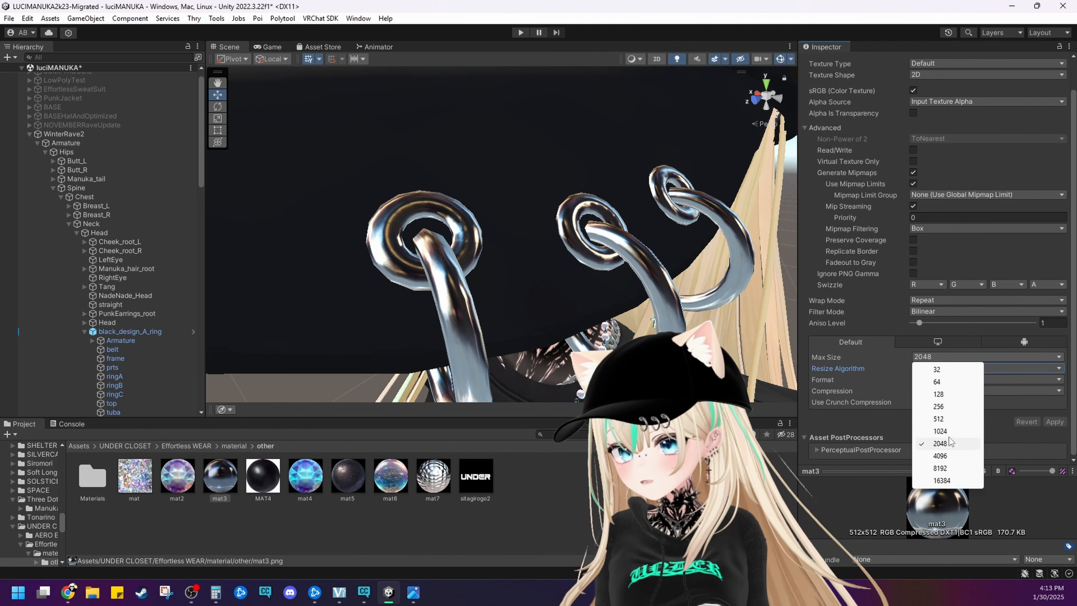
click(947, 418)
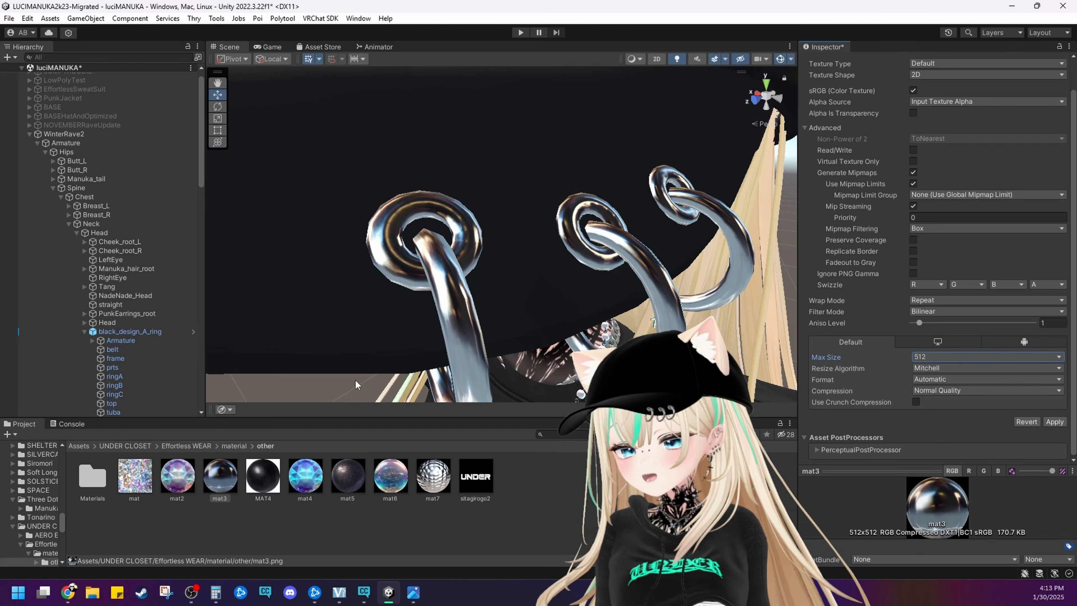
click(424, 313)
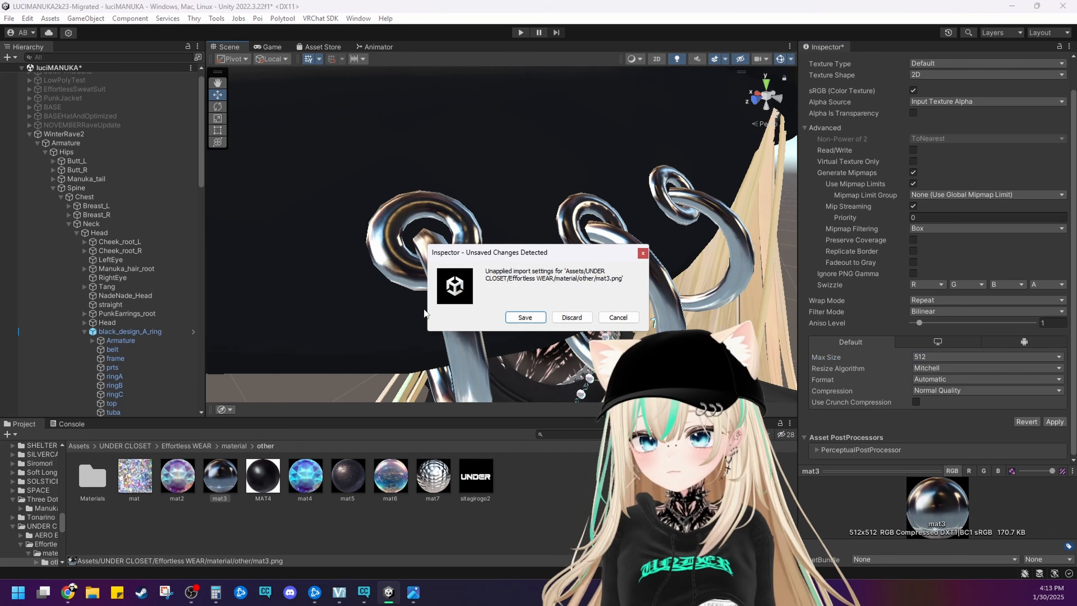
click(525, 317)
Select ringC on the brim and bring up the MatCap settings of its metal material
scroll(551, 310, up, 5)
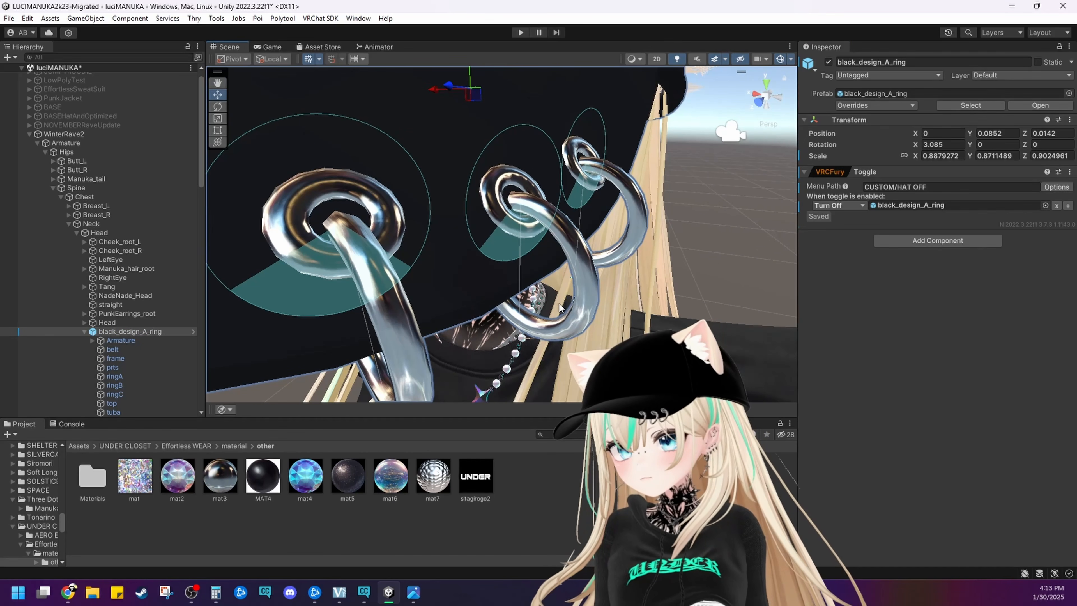
scroll(559, 308, down, 2)
scroll(572, 289, up, 2)
click(683, 291)
click(627, 233)
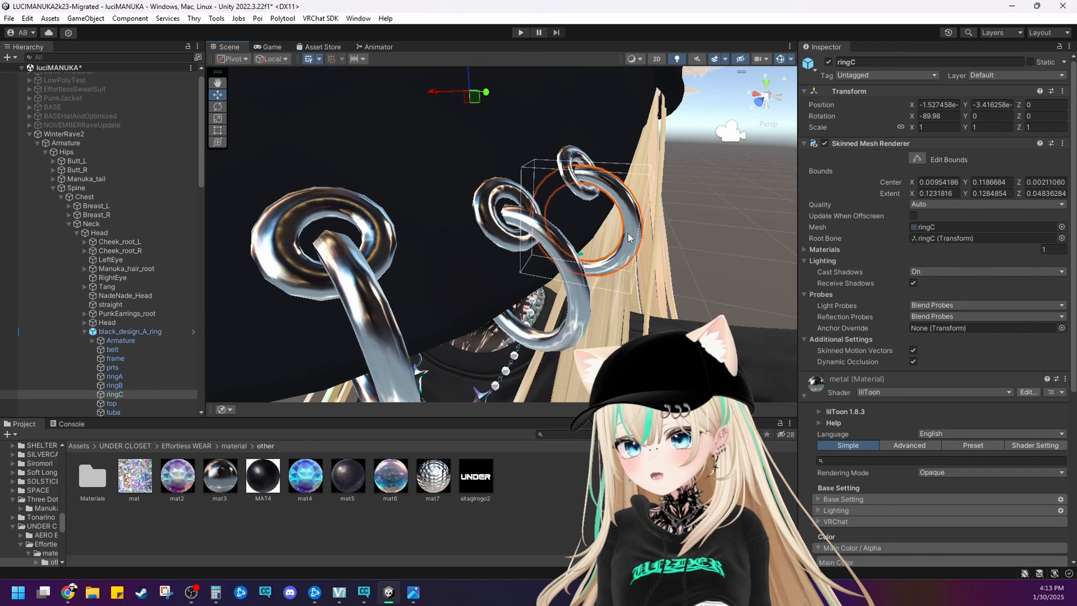
scroll(884, 367, down, 10)
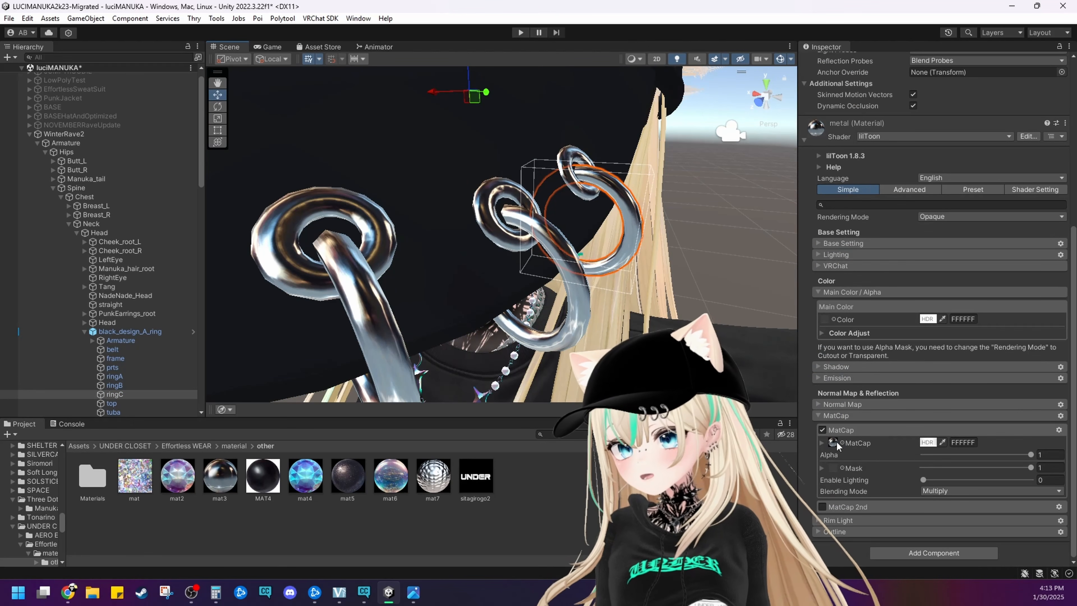
Set the Max Size of the rings' mat3 MatCap texture to 256 and save the import settings
click(223, 483)
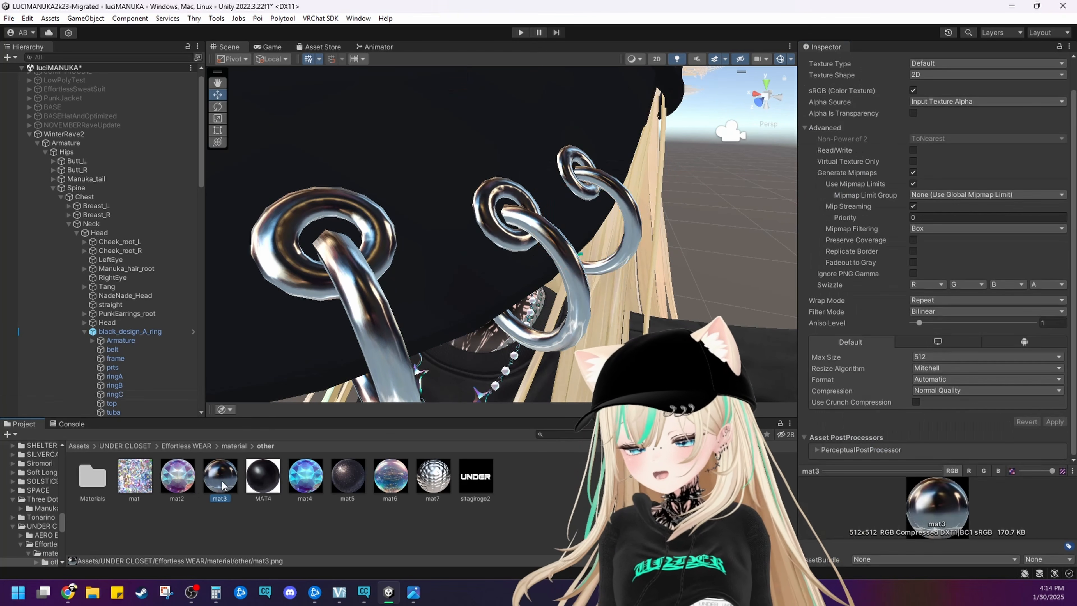
click(934, 359)
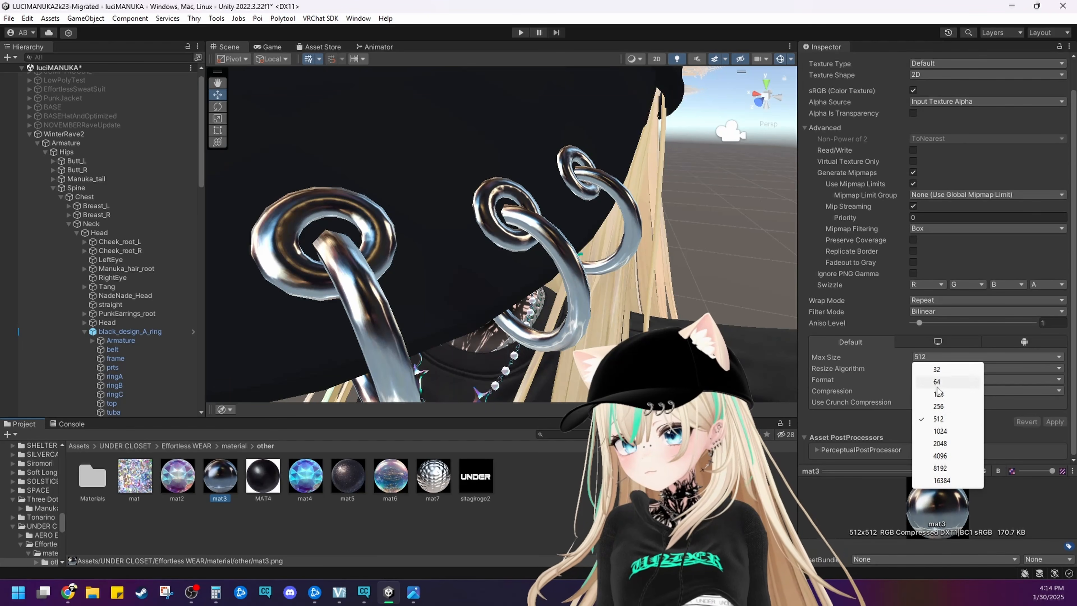
click(939, 408)
click(746, 261)
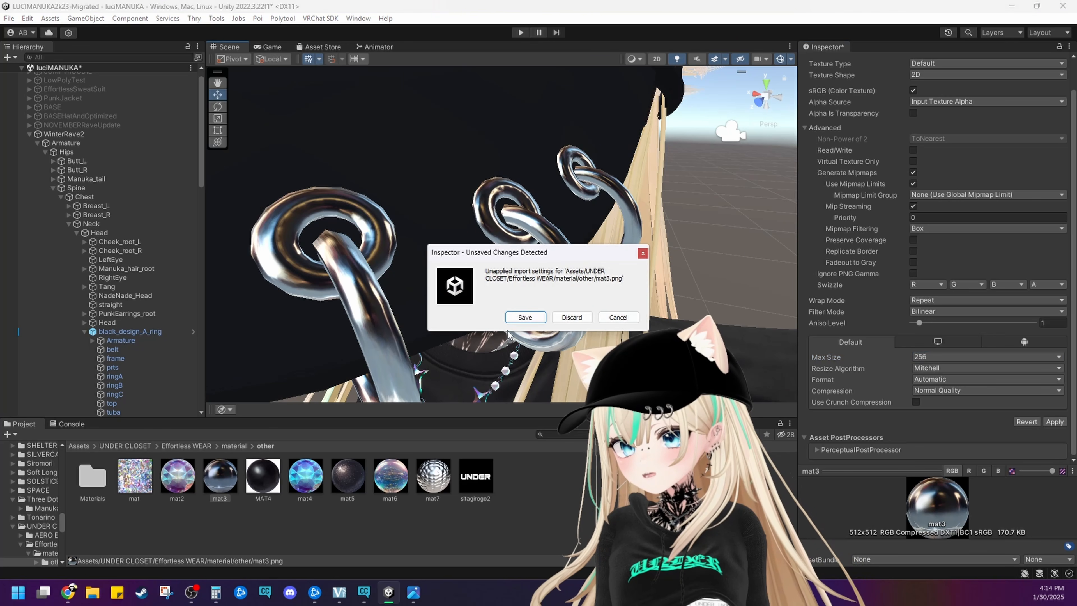
click(525, 317)
Examine the brim rings up close and from a distance to judge the quality of their reduced metal texture
alt+drag(484, 304, 528, 312)
middle_drag(528, 312, 537, 300)
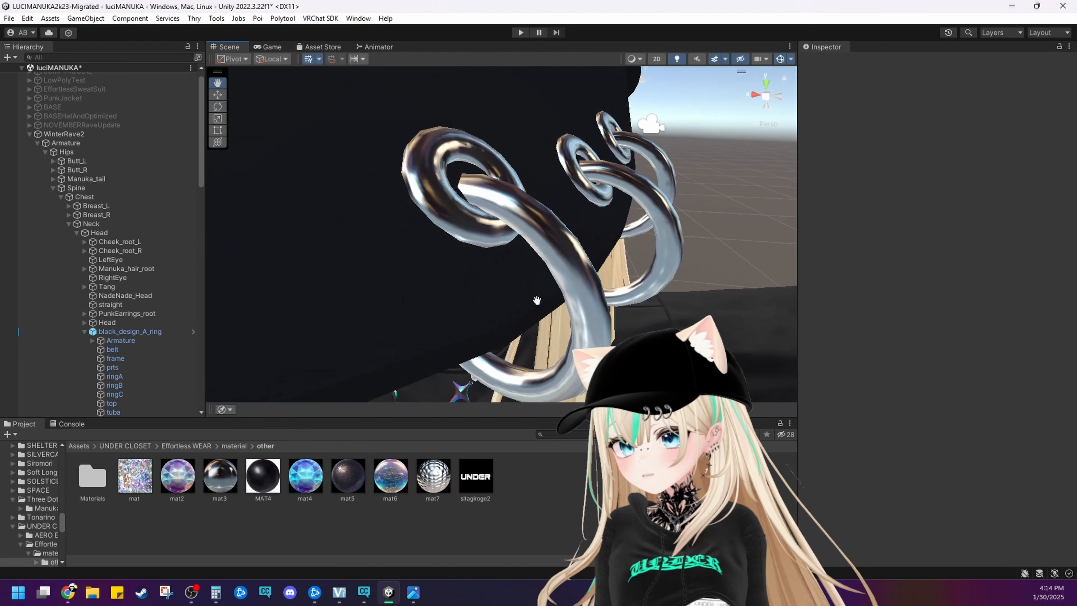
scroll(623, 307, down, 5)
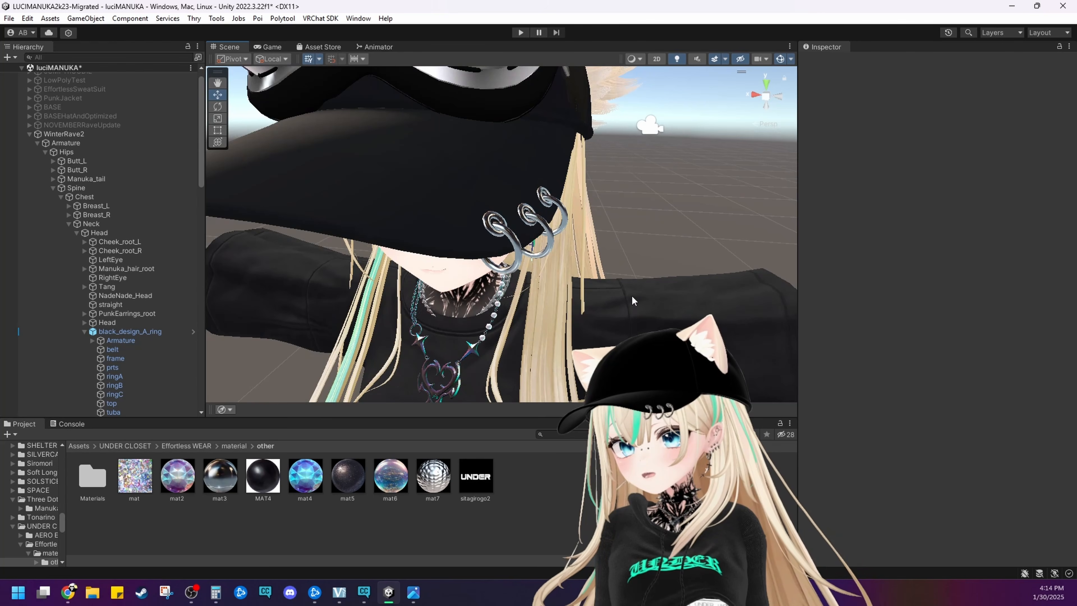
middle_drag(631, 294, 641, 277)
right_drag(641, 277, 604, 271)
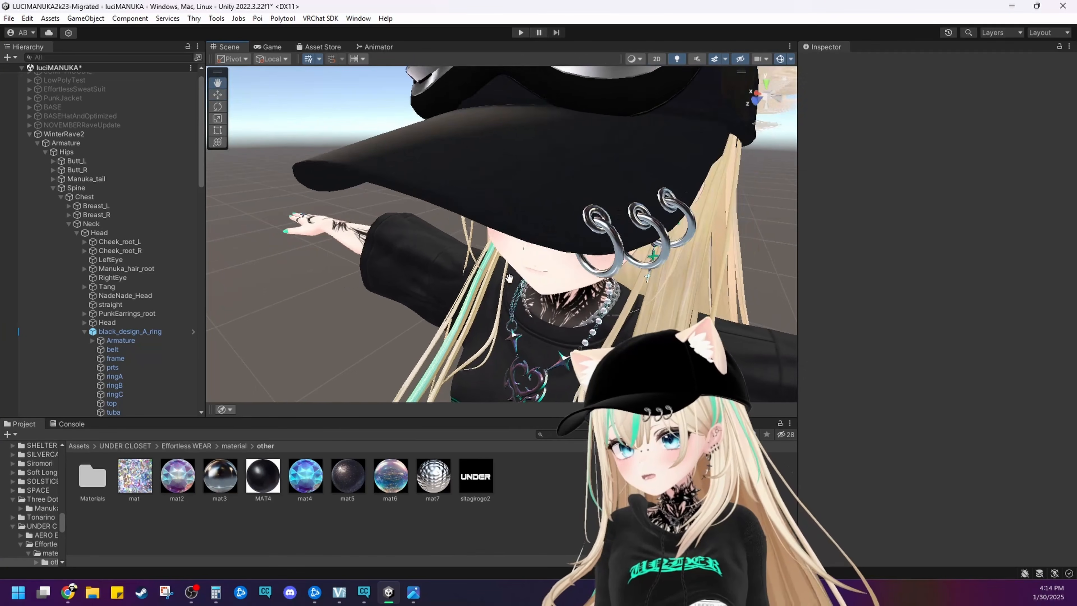
middle_drag(604, 271, 577, 277)
right_drag(577, 277, 491, 264)
middle_drag(491, 264, 450, 261)
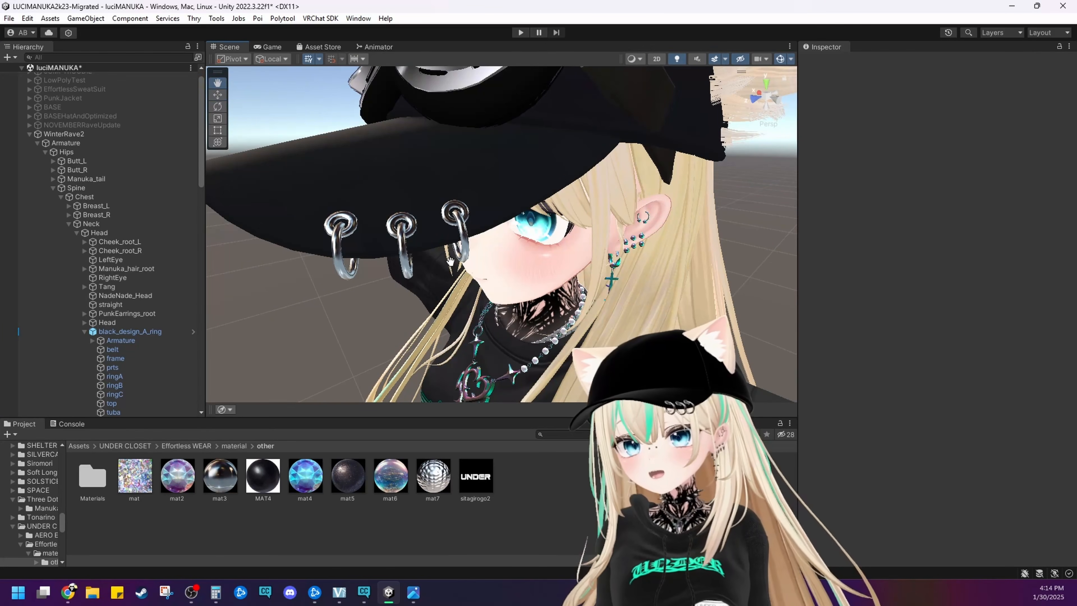
Reopen the mat3 texture's import settings from ringC's metal material and view the available Max Size options
click(466, 248)
click(467, 248)
scroll(839, 369, down, 10)
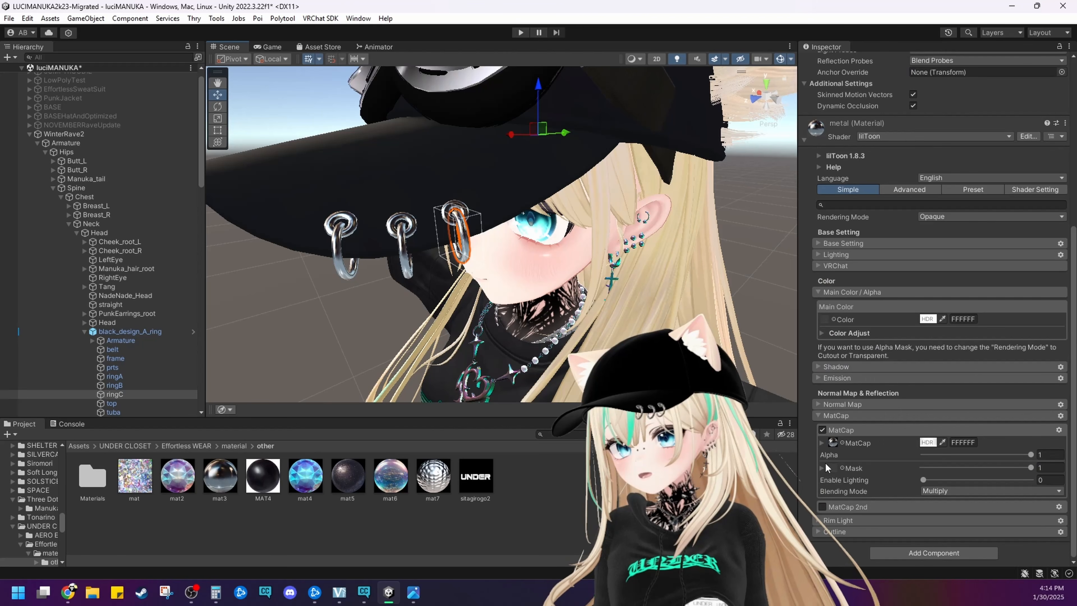
click(220, 479)
click(954, 357)
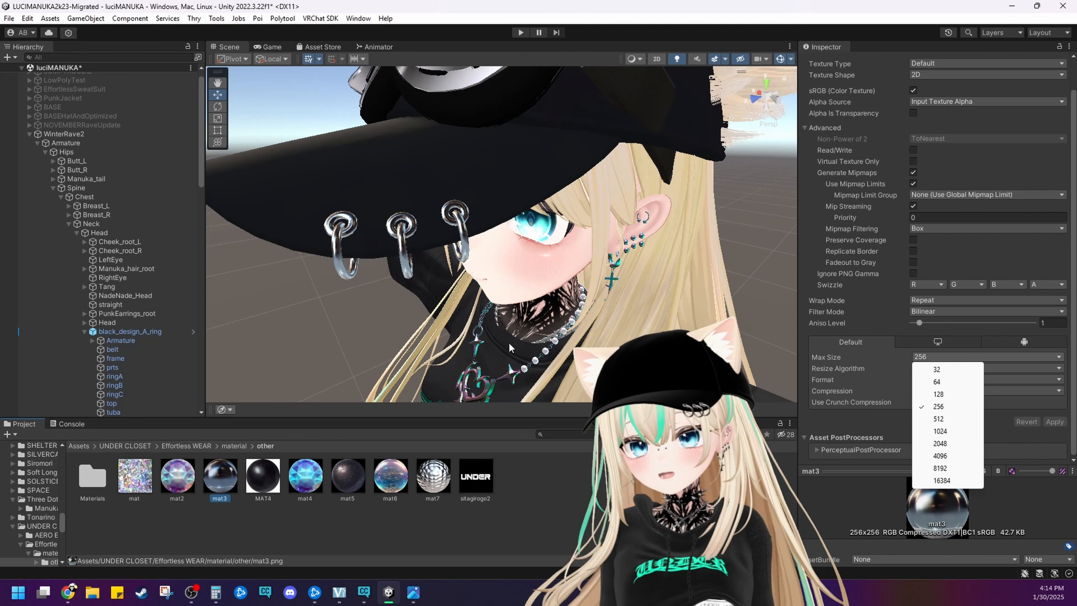
click(506, 224)
Select the goggles on top of the cap and expand their ITACHIHOLIC_Acc material
scroll(506, 224, up, 4)
middle_drag(507, 224, 544, 243)
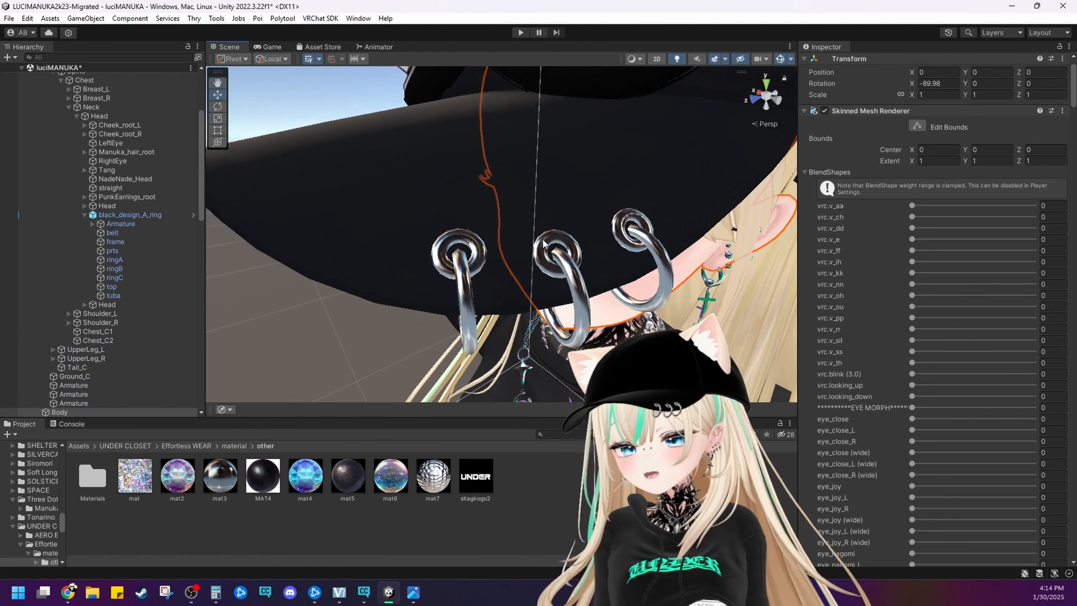
right_drag(544, 244, 632, 271)
middle_drag(632, 272, 569, 277)
middle_drag(653, 250, 720, 282)
click(716, 278)
click(716, 278)
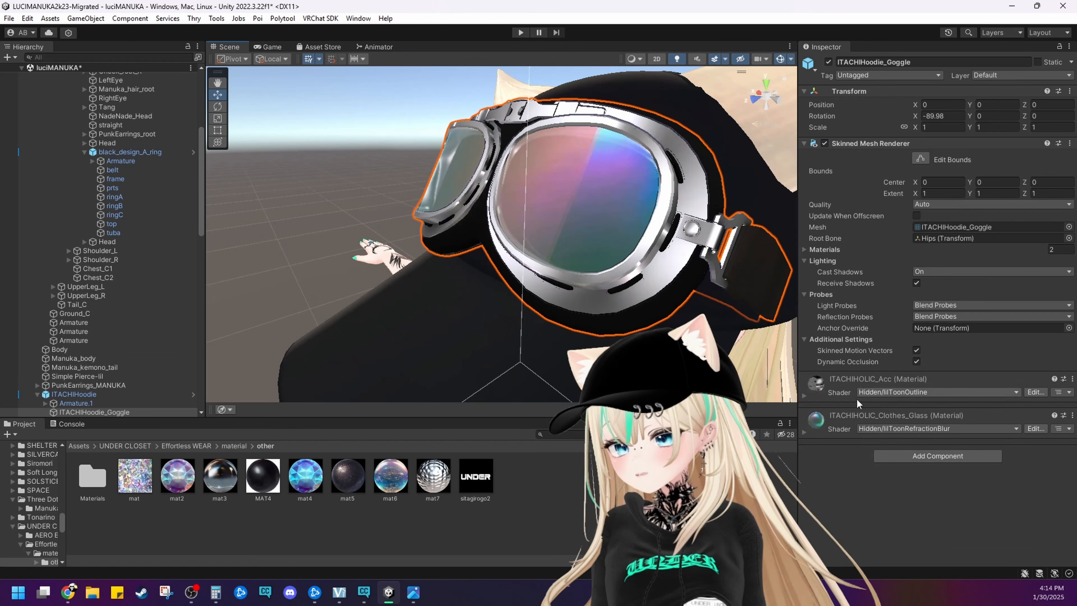
click(829, 398)
Inspect the goggle material's Rim Light, Shadow and Emission sections for textures and locate its MatCap mask texture
scroll(826, 390, down, 8)
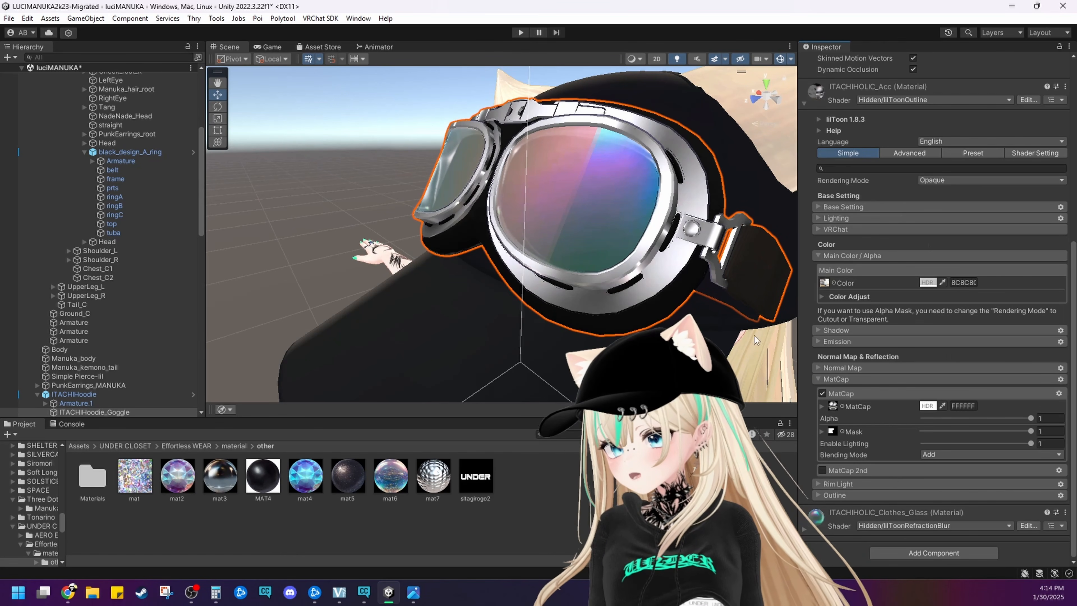
click(836, 483)
scroll(833, 483, down, 6)
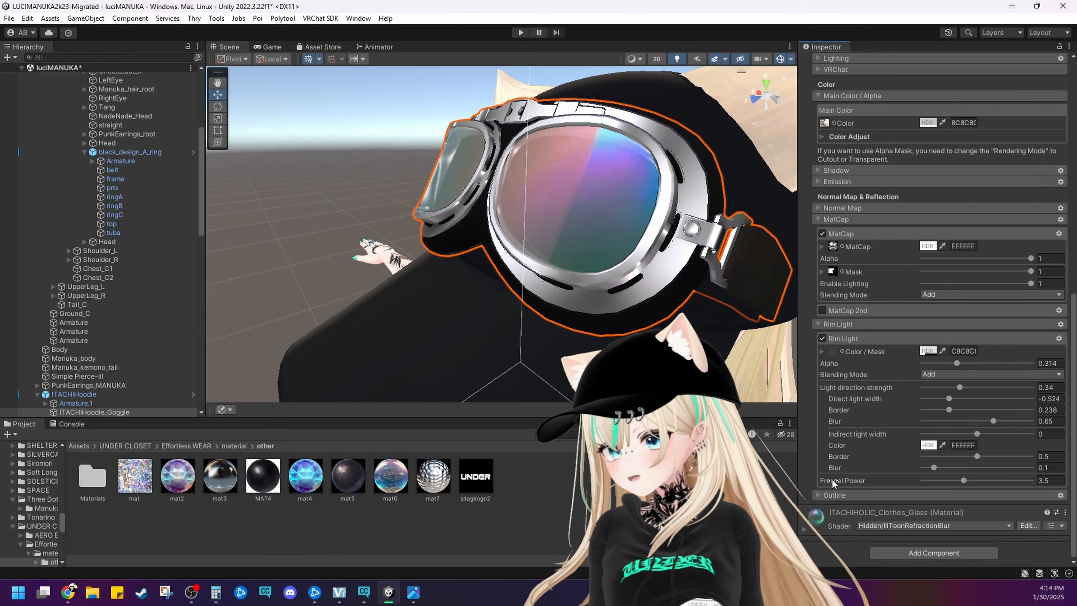
scroll(832, 479, up, 4)
click(825, 447)
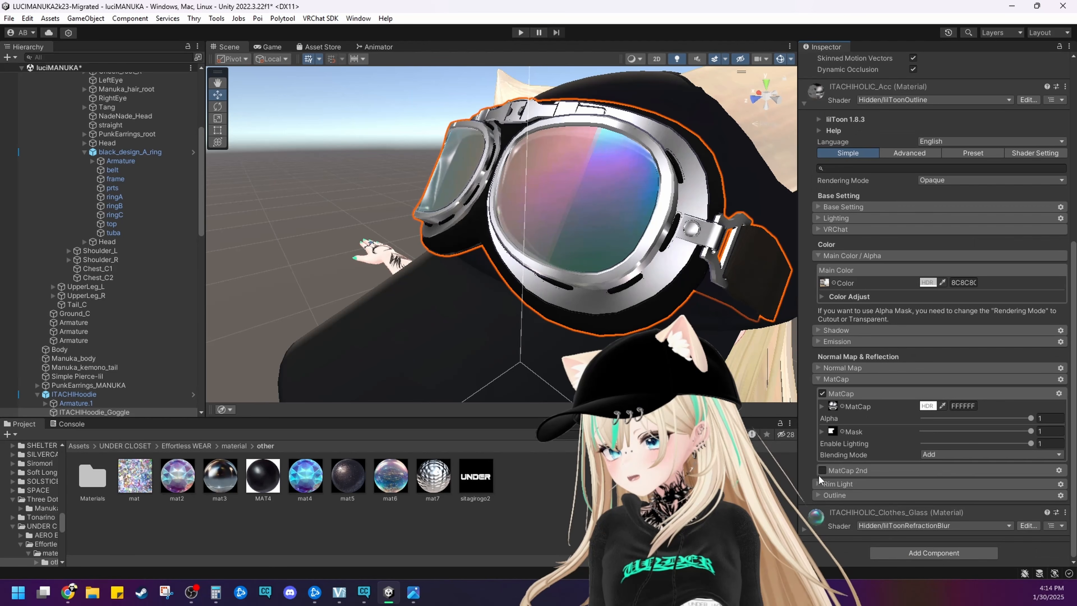
click(821, 329)
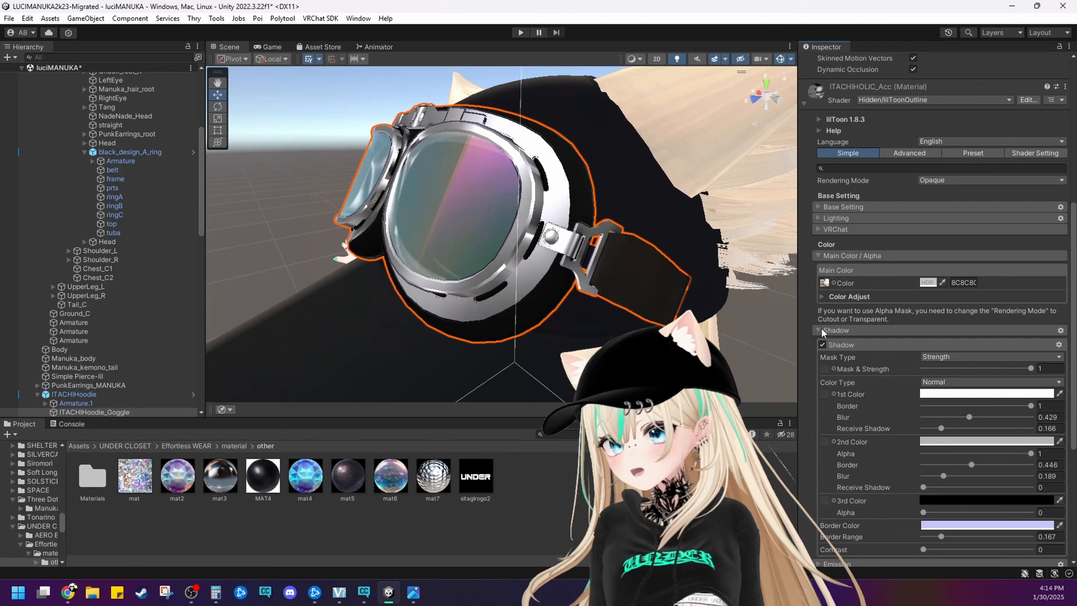
click(821, 330)
click(828, 343)
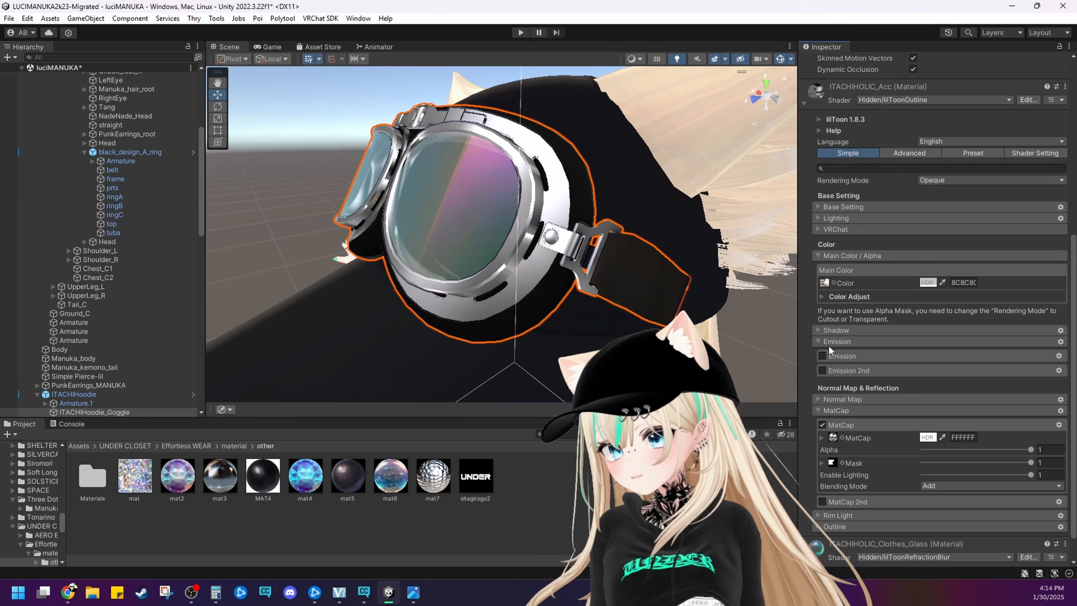
click(828, 343)
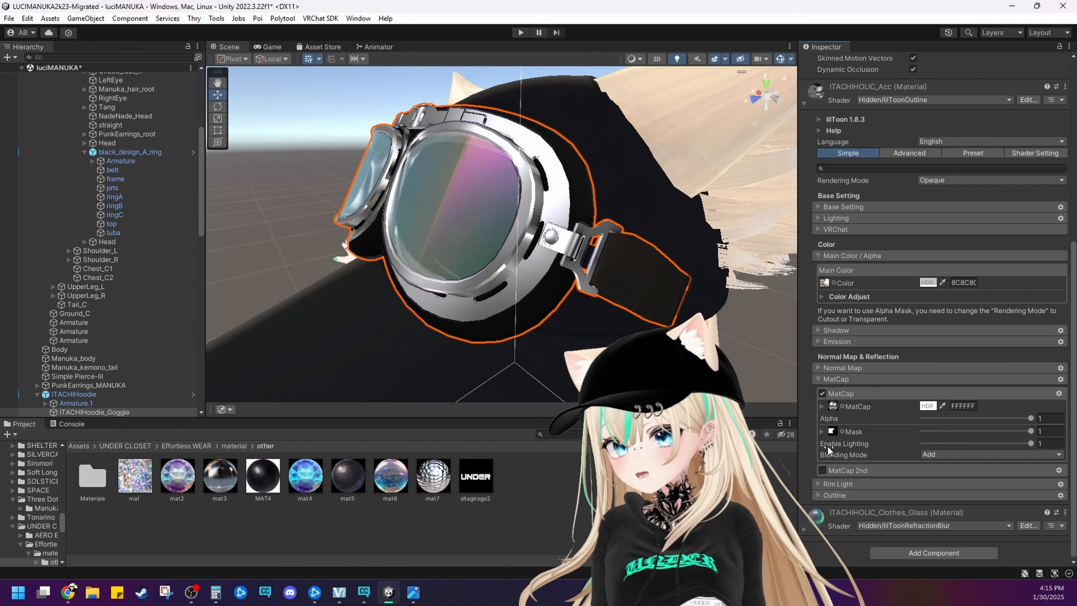
click(833, 431)
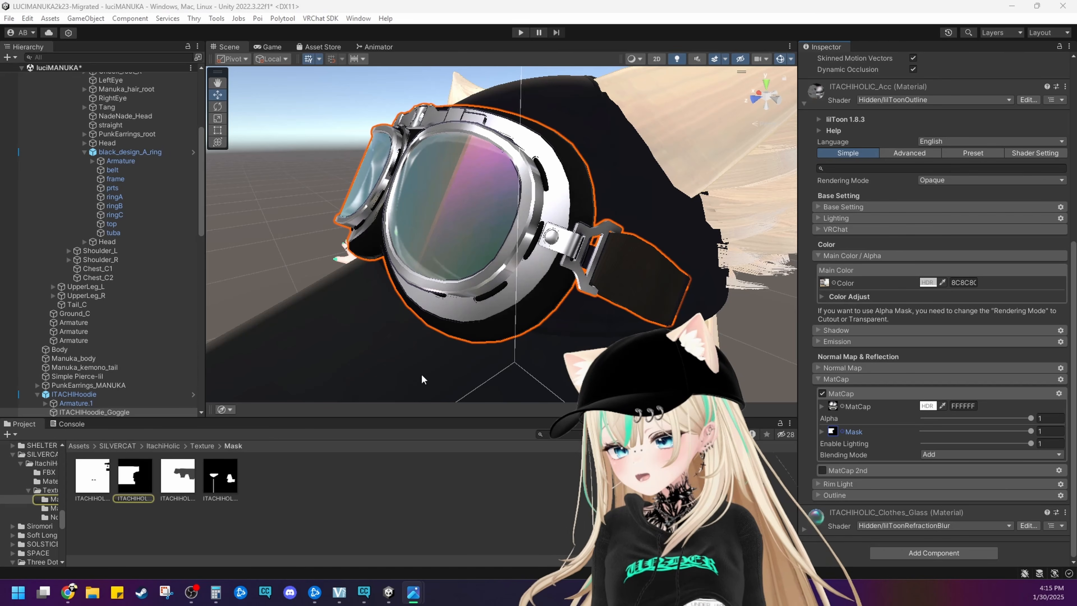
Set the Max Size of the goggles' main color texture ITACHIHOLIC_ACC_Yellow to 512 and save the import settings
scroll(822, 408, up, 3)
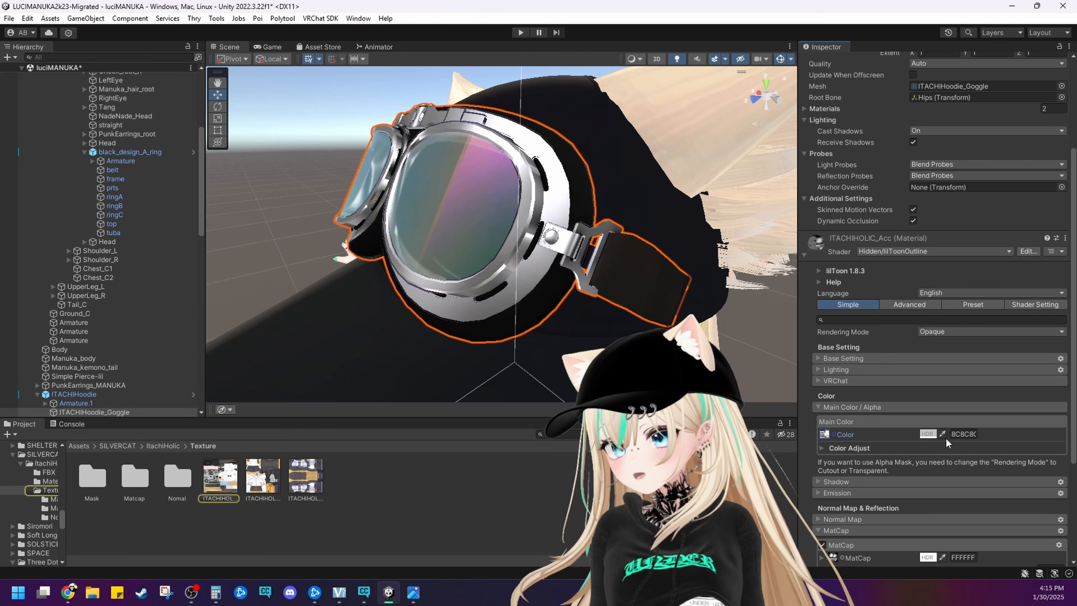
click(221, 478)
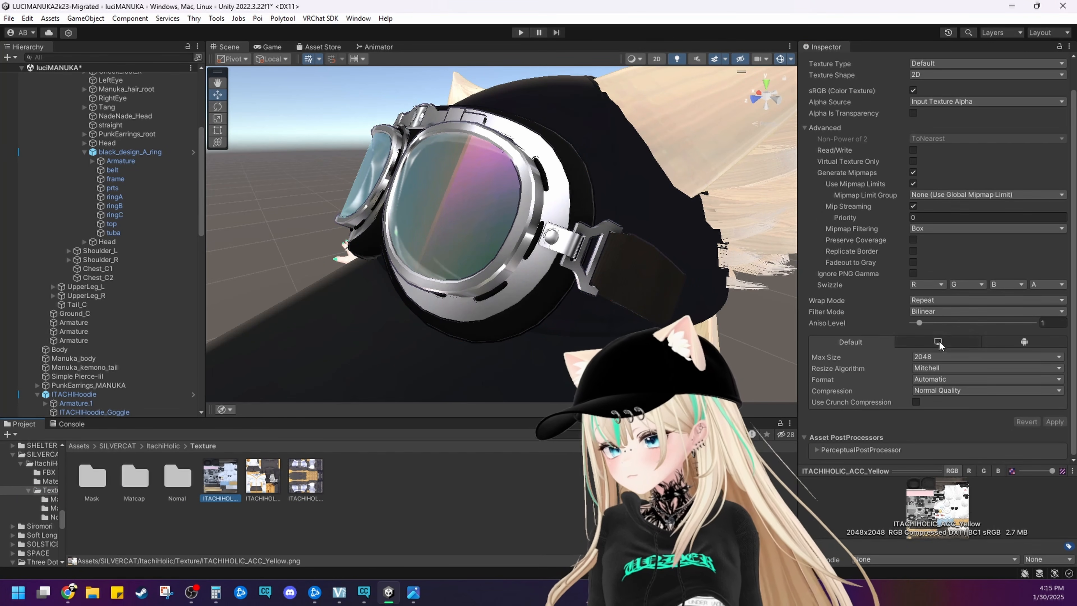
click(941, 357)
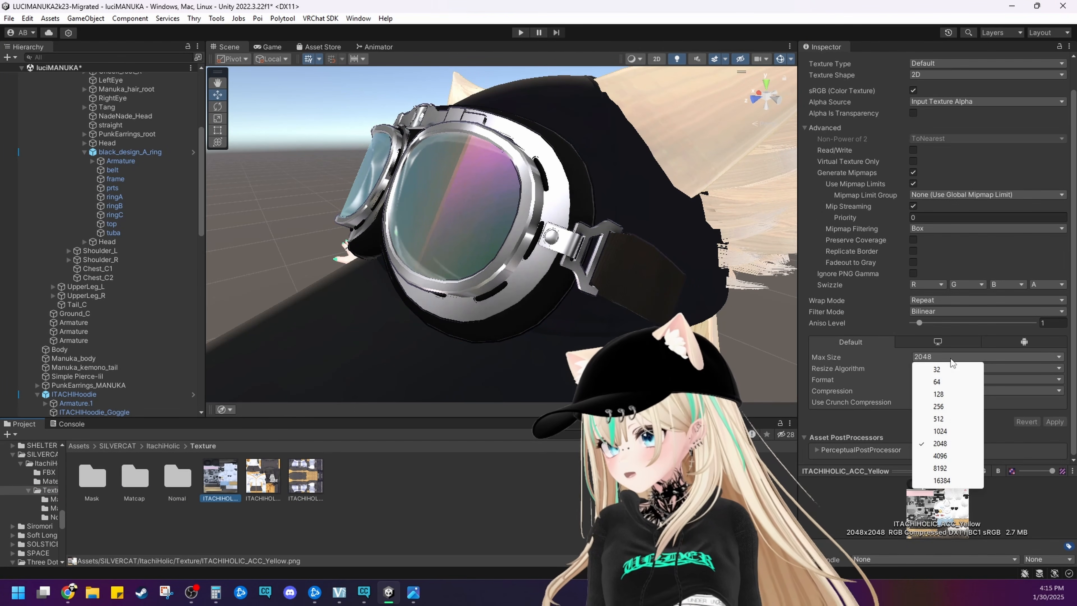
click(937, 420)
click(495, 370)
click(551, 313)
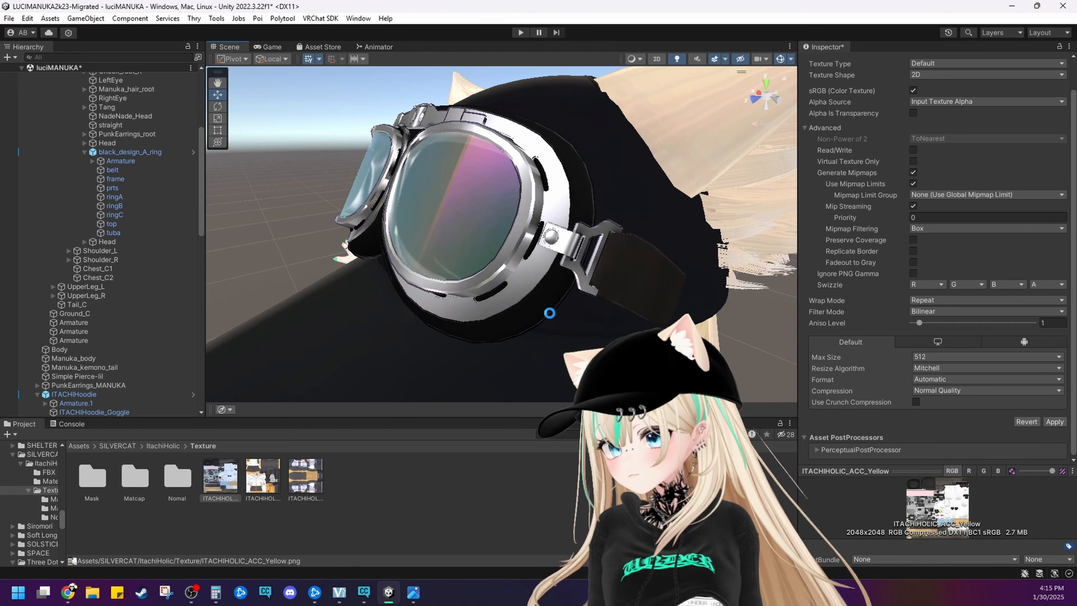
Examine the goggles' frame, lenses and side straps from several angles to judge the reduced texture's quality
scroll(511, 308, up, 3)
middle_drag(511, 309, 640, 313)
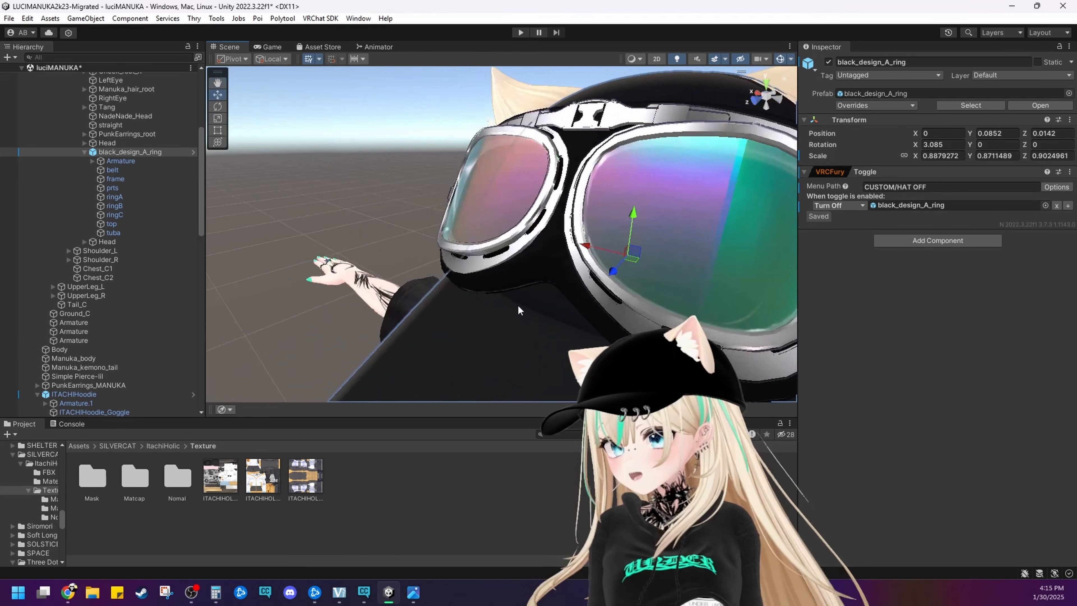
alt+drag(517, 305, 738, 292)
middle_drag(738, 293, 744, 257)
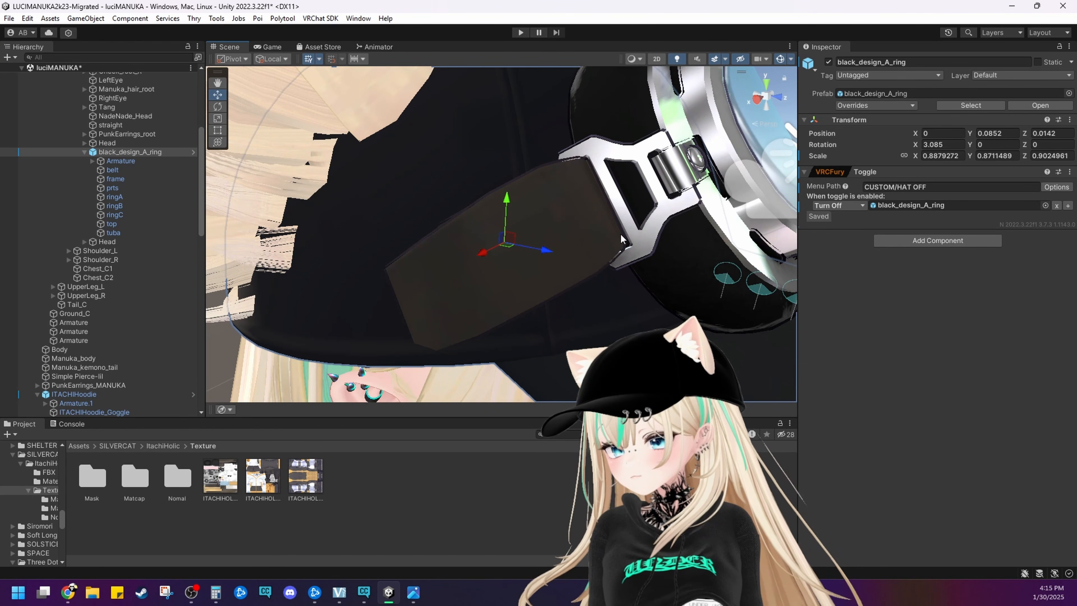
scroll(620, 237, down, 10)
middle_drag(591, 279, 580, 204)
right_drag(580, 203, 493, 207)
middle_drag(493, 207, 257, 266)
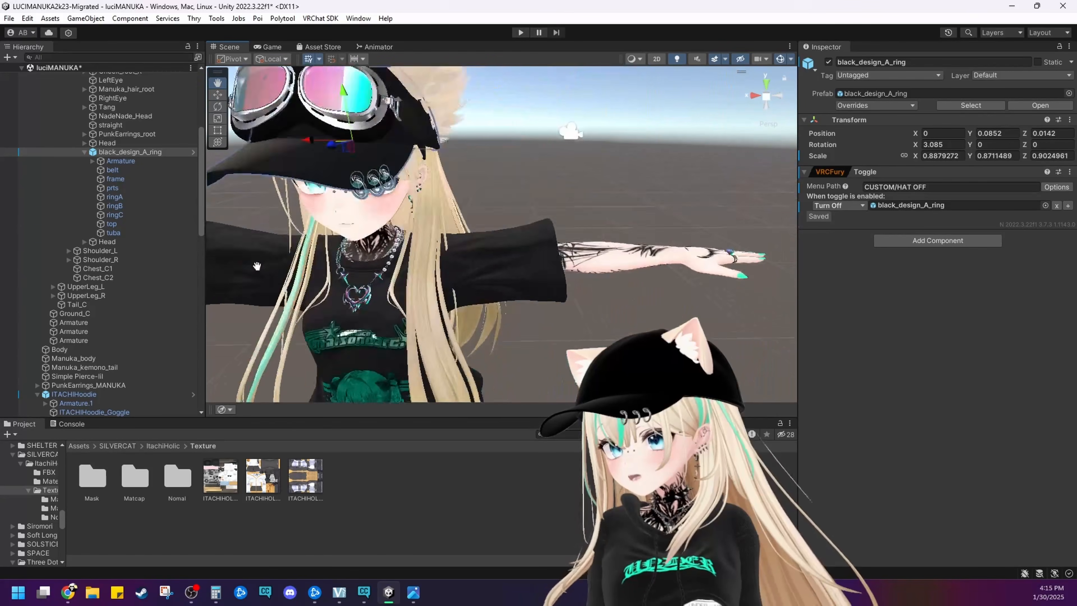
right_drag(256, 266, 365, 250)
middle_drag(221, 240, 338, 235)
scroll(338, 234, up, 3)
middle_drag(458, 241, 395, 279)
scroll(395, 280, up, 4)
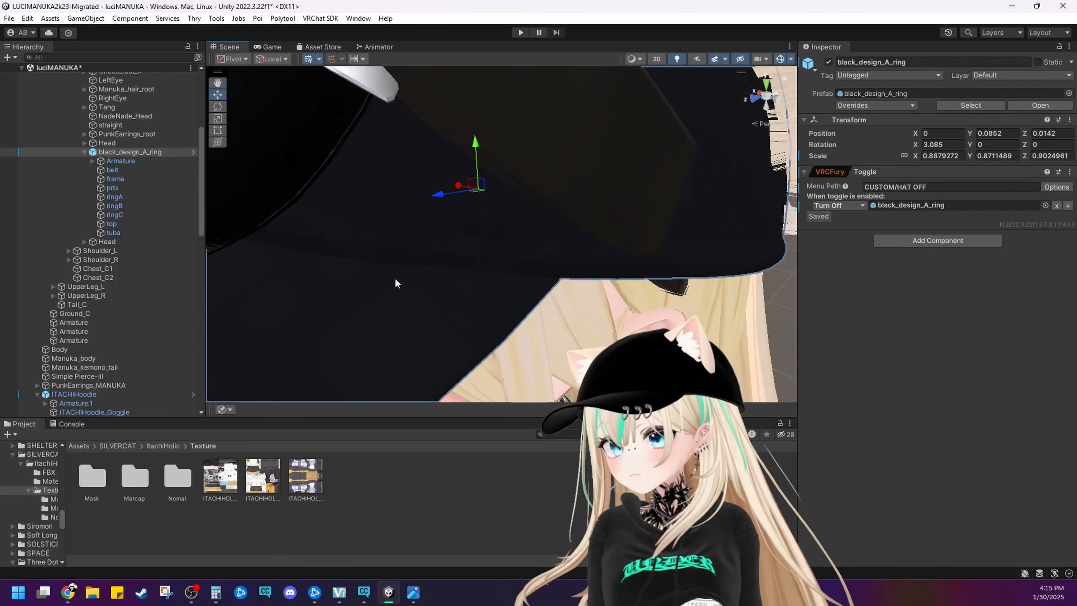
right_drag(395, 279, 431, 266)
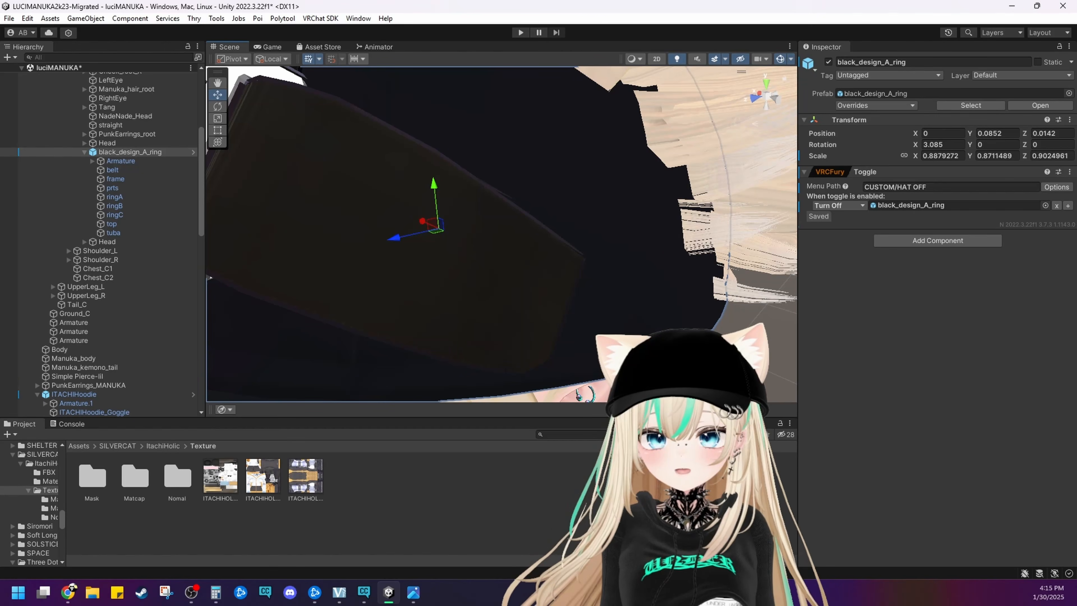
Select the goggles and reopen the import settings of their main color texture ITACHIHOLIC_ACC_Yellow
click(367, 232)
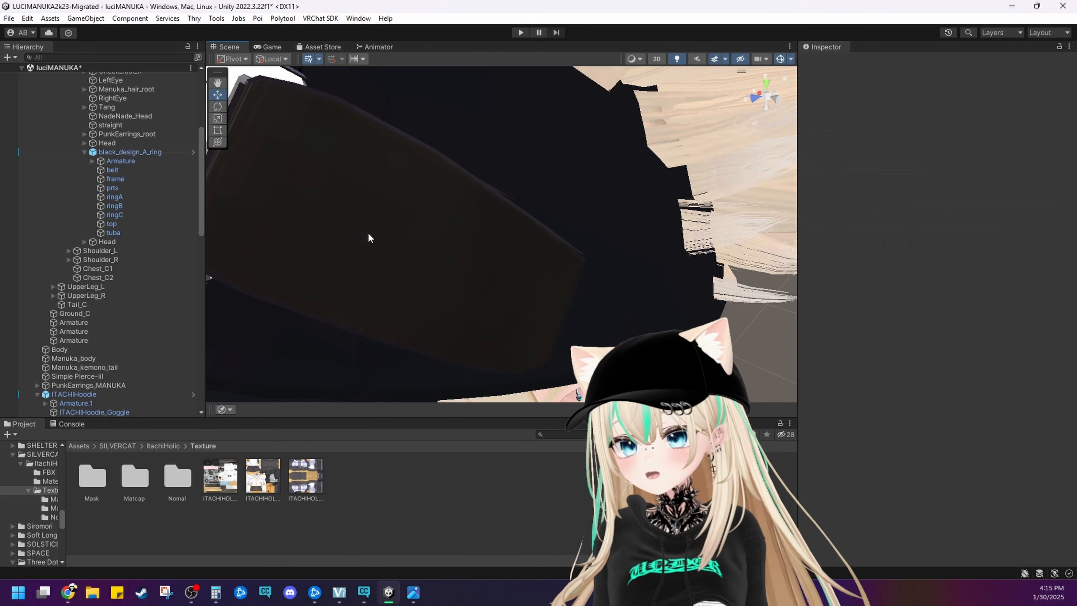
click(368, 232)
click(367, 232)
scroll(367, 233, down, 5)
right_drag(368, 233, 516, 216)
key(a)
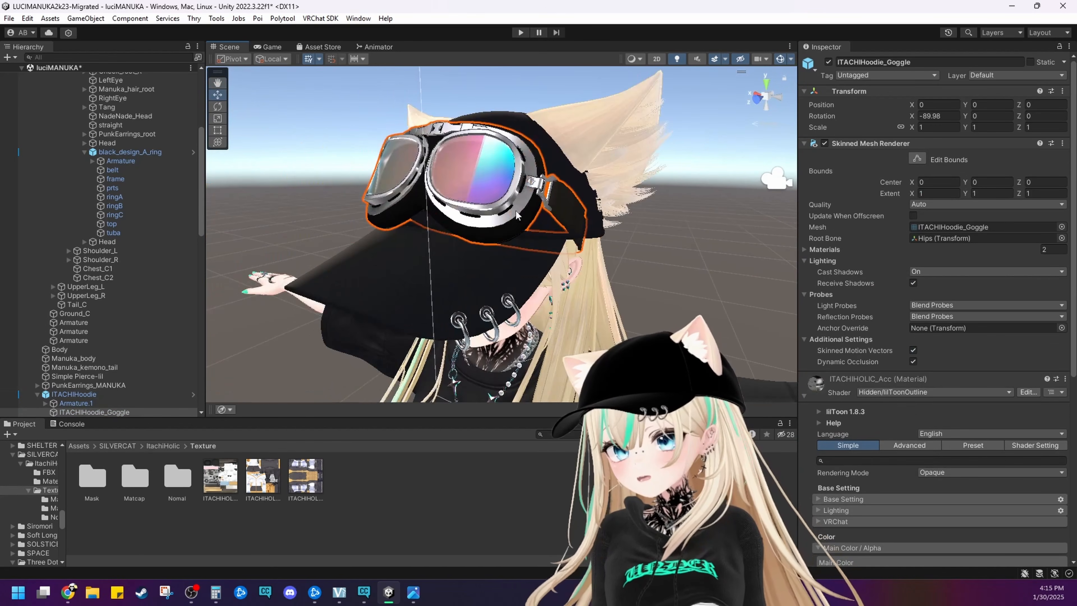
scroll(934, 421, down, 6)
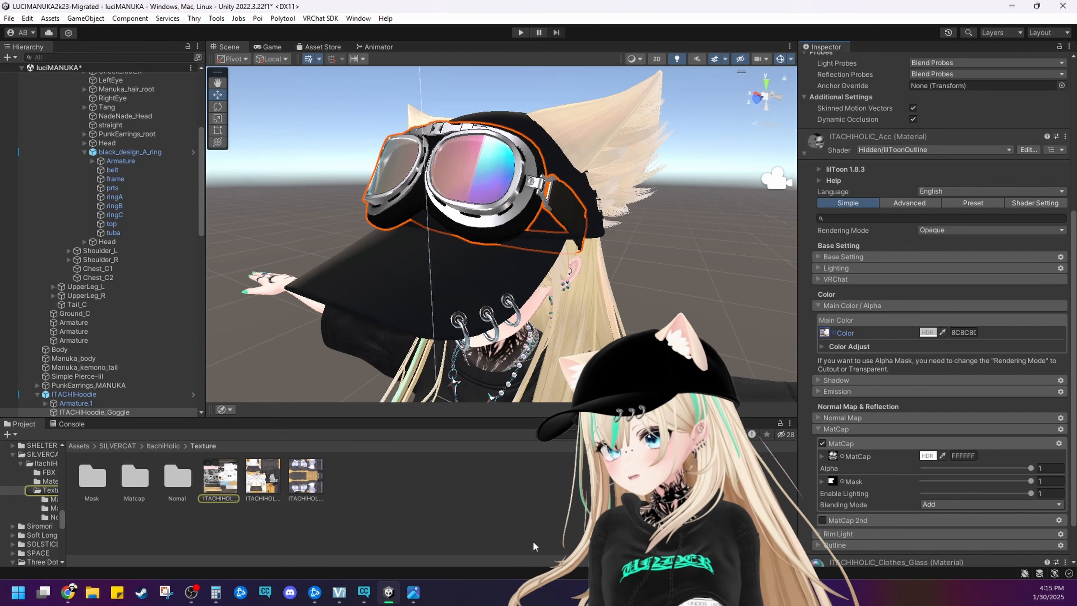
click(227, 481)
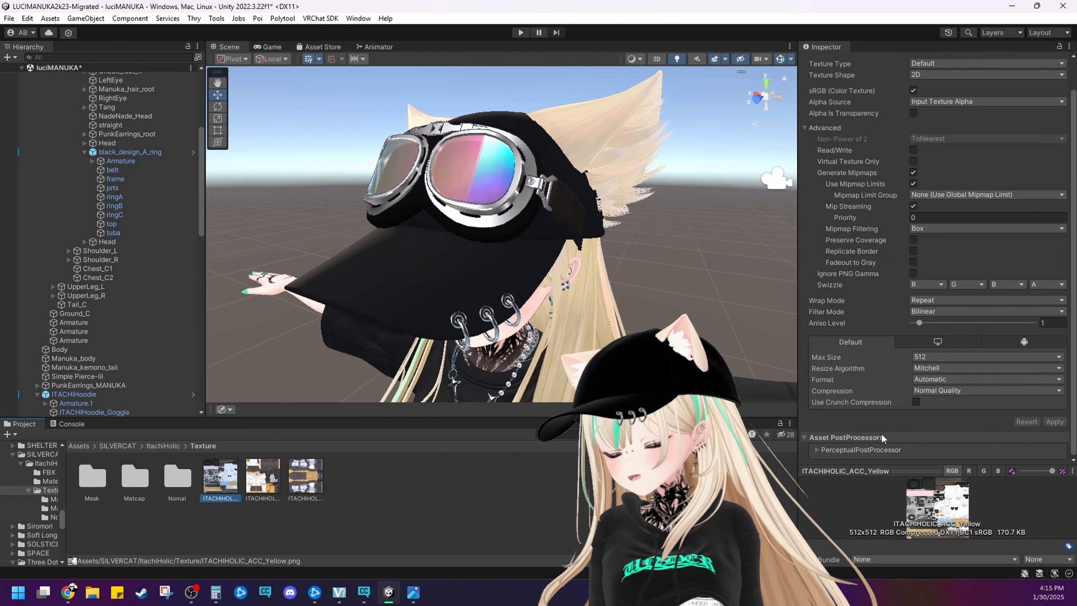
click(564, 209)
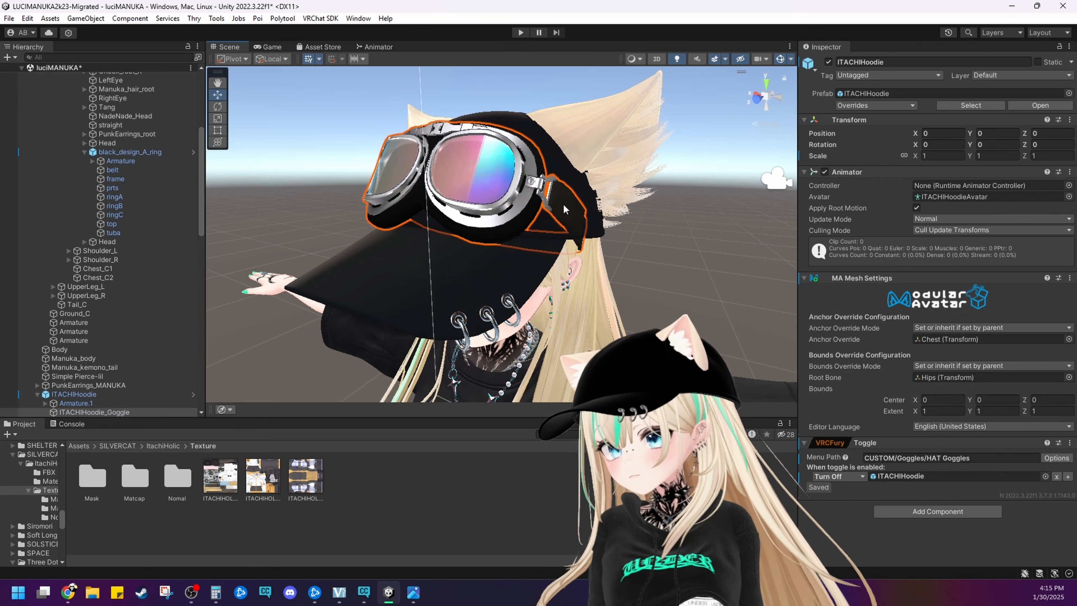
scroll(860, 365, down, 15)
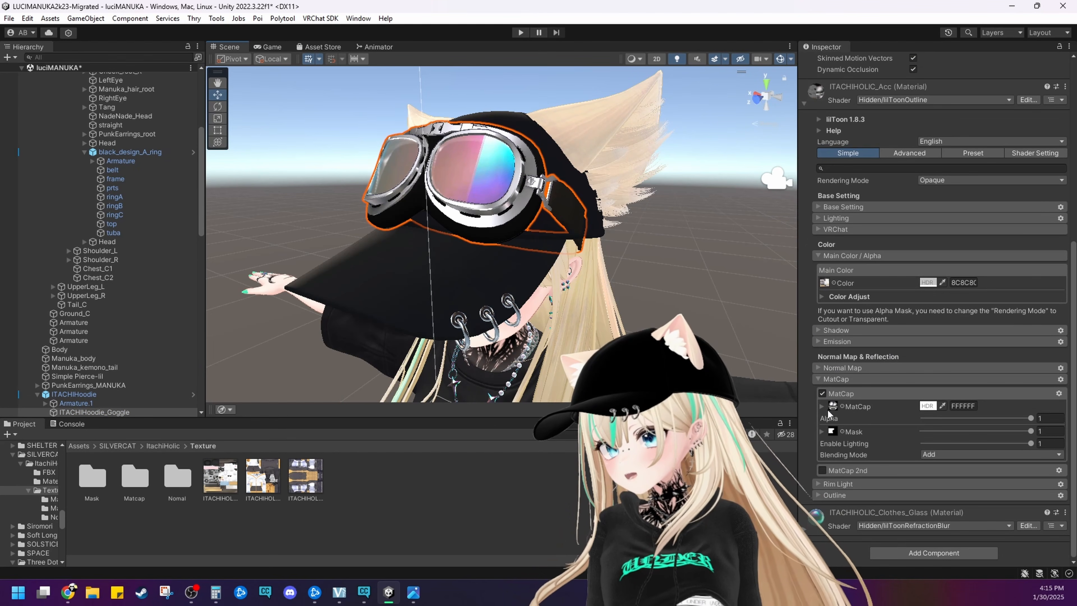
click(830, 408)
click(172, 484)
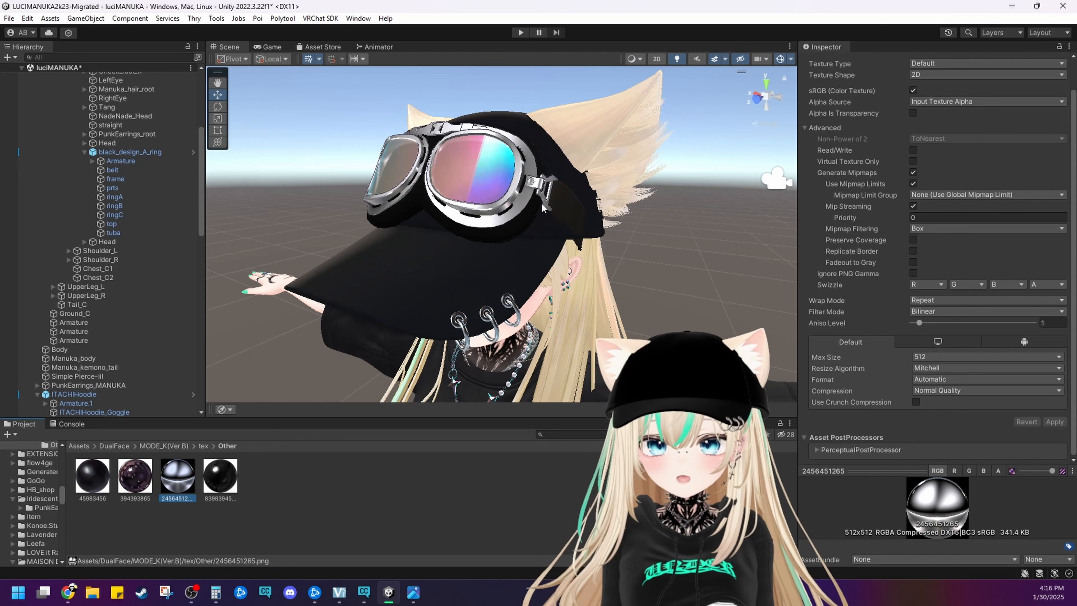
scroll(527, 197, up, 10)
scroll(527, 197, down, 10)
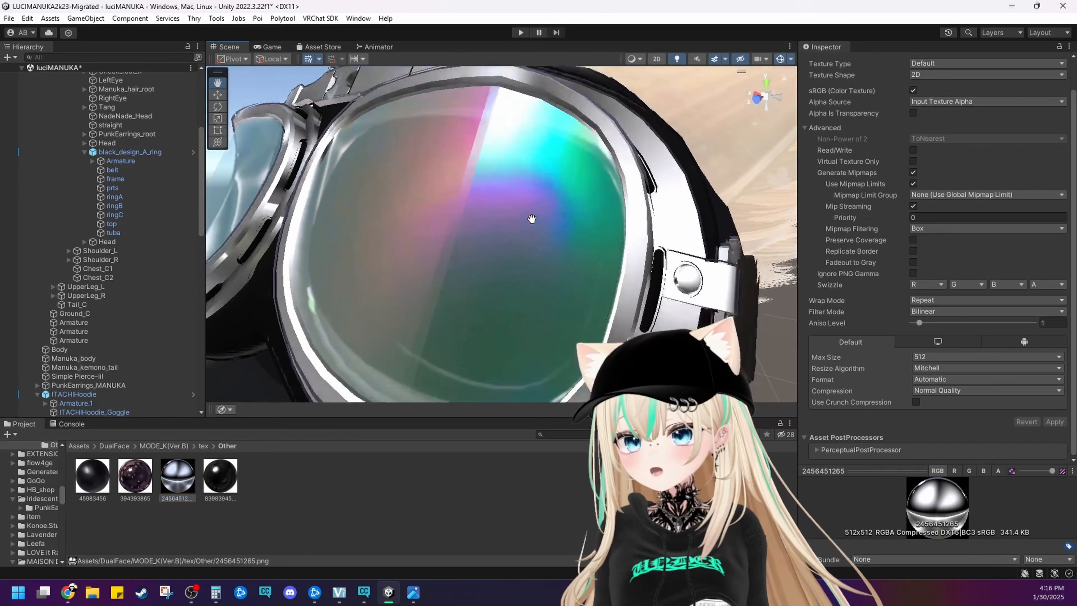
alt+drag(501, 198, 392, 190)
scroll(392, 190, down, 5)
scroll(450, 200, down, 4)
alt+drag(470, 209, 380, 193)
Set the Max Size of the goggles' MatCap mask texture ITACHIHOLIC_ACC_Iron_Mask to 64 and save the import settings
click(544, 191)
click(544, 191)
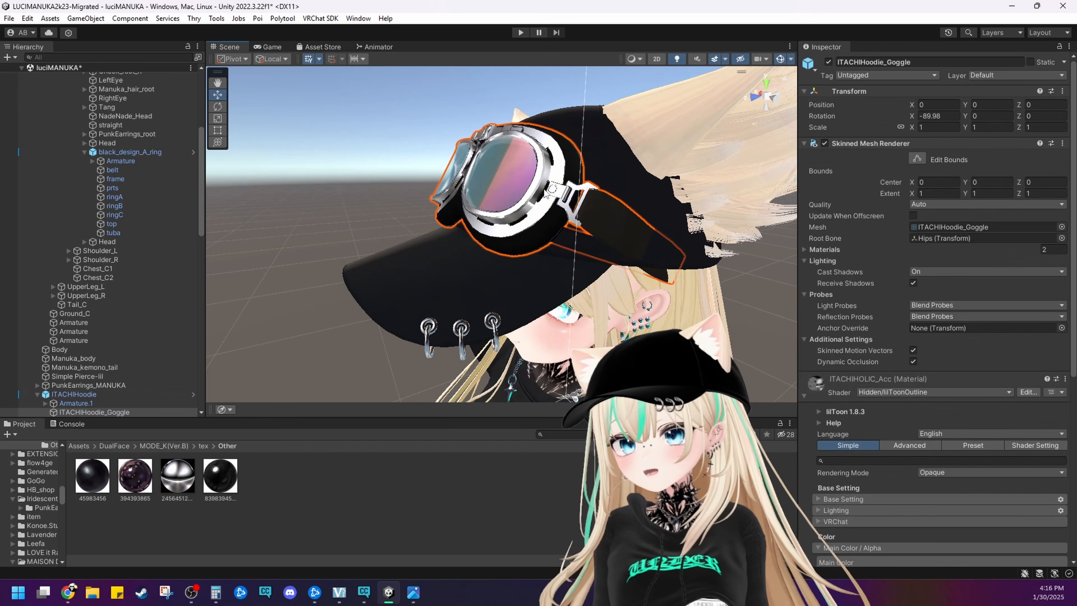
scroll(932, 381, down, 15)
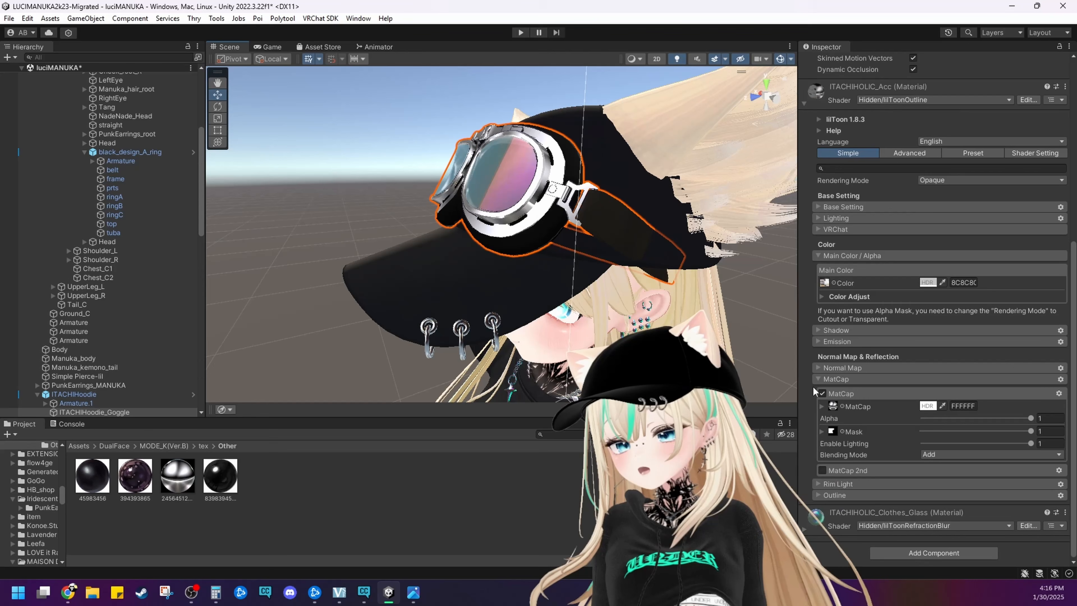
click(833, 431)
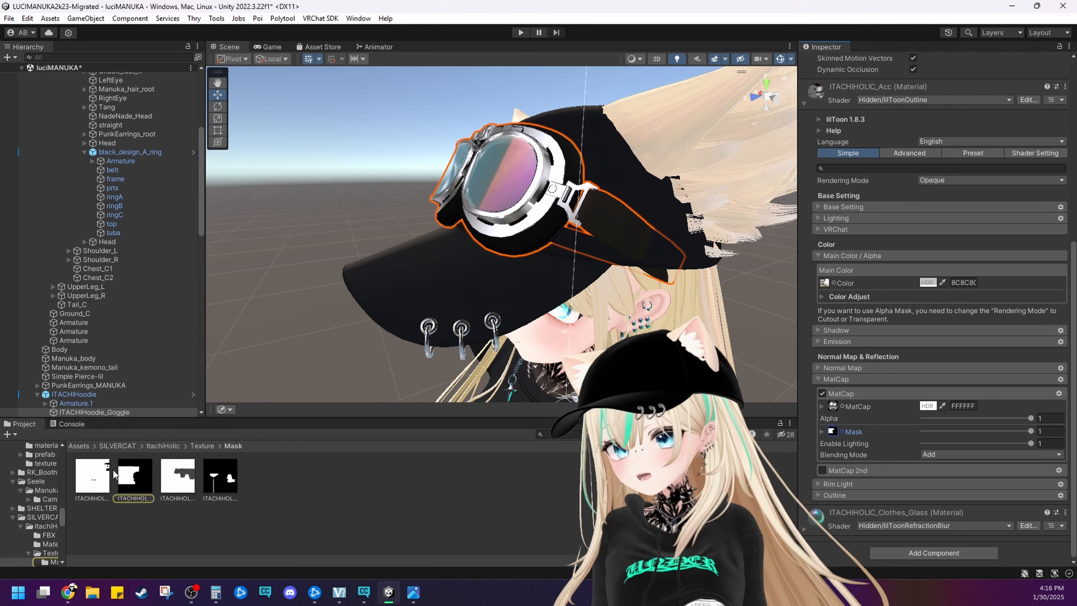
click(135, 476)
click(934, 358)
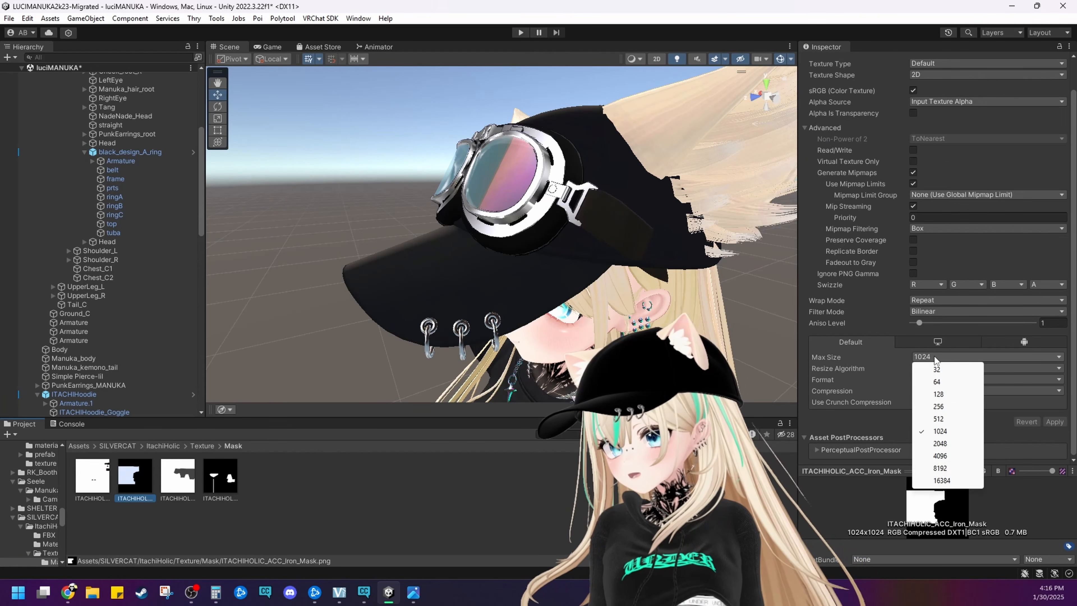
click(943, 385)
click(552, 313)
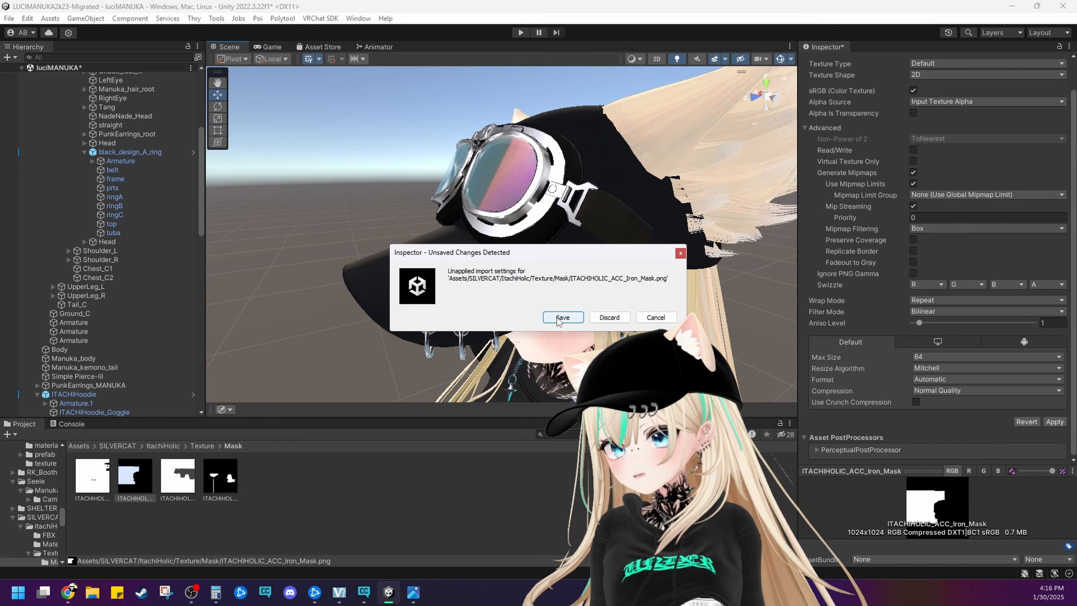
click(552, 317)
Examine the goggles' metal parts from the front and side, and check the ITACHIHOLIC_Acc material's Outline section for textures
scroll(382, 248, up, 3)
alt+drag(383, 248, 559, 275)
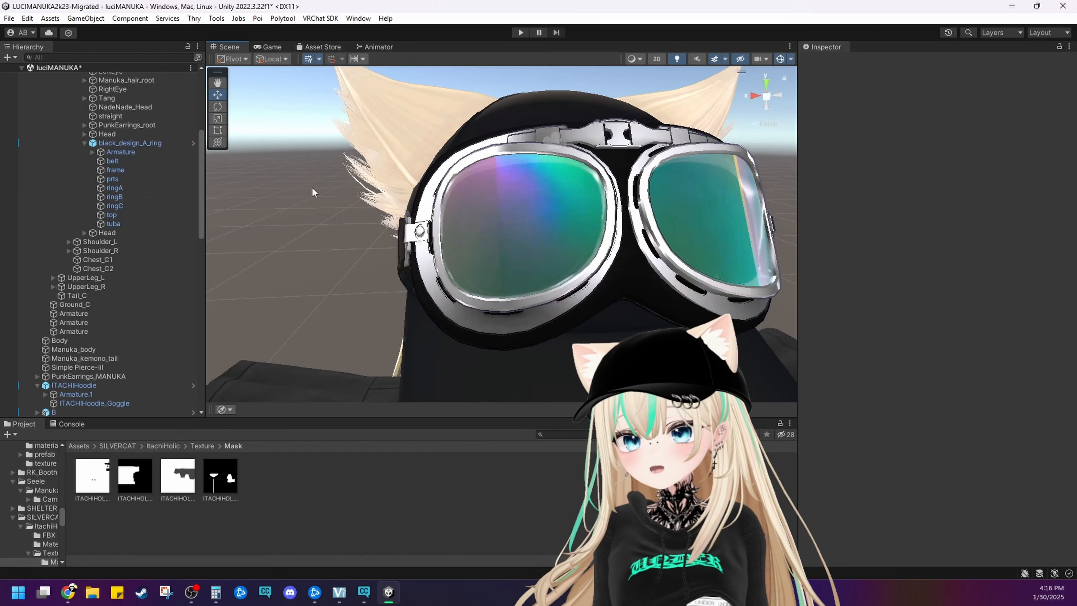
alt+drag(313, 187, 442, 187)
click(451, 175)
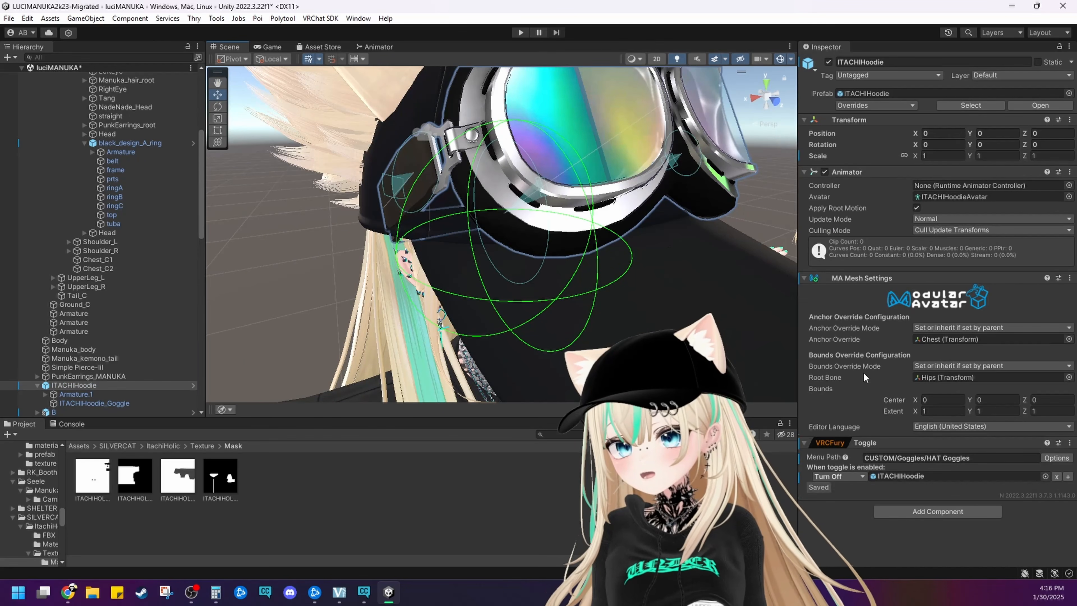
click(604, 176)
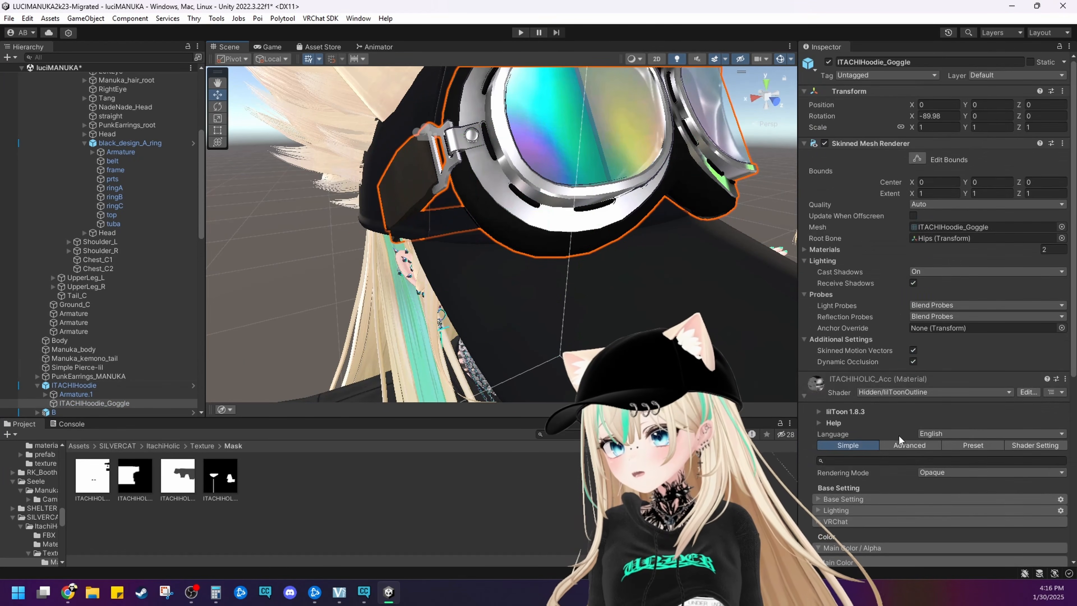
scroll(898, 435, down, 10)
click(863, 378)
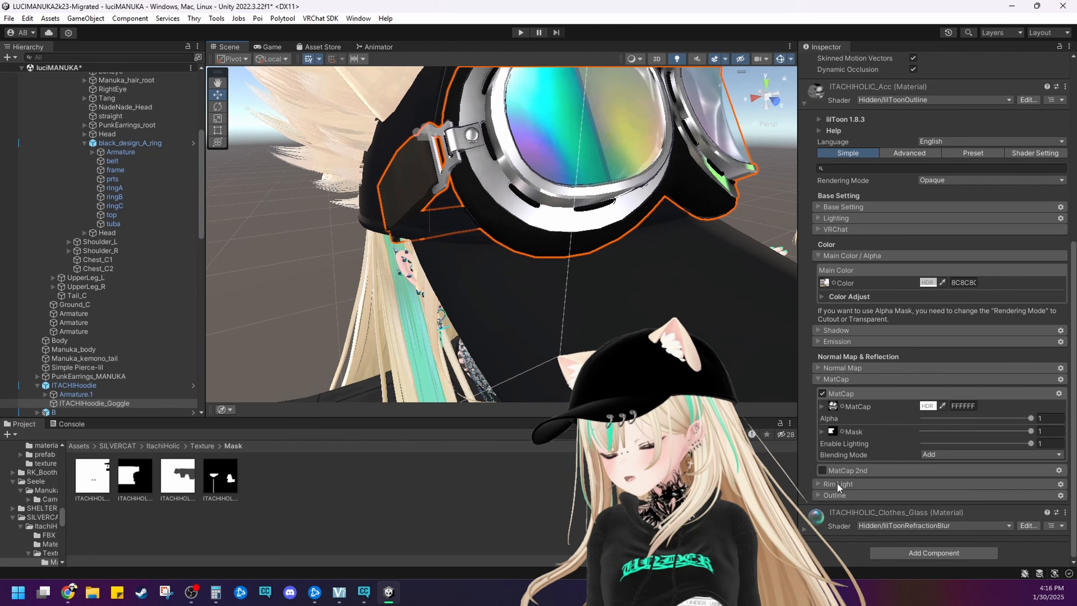
click(835, 495)
click(835, 495)
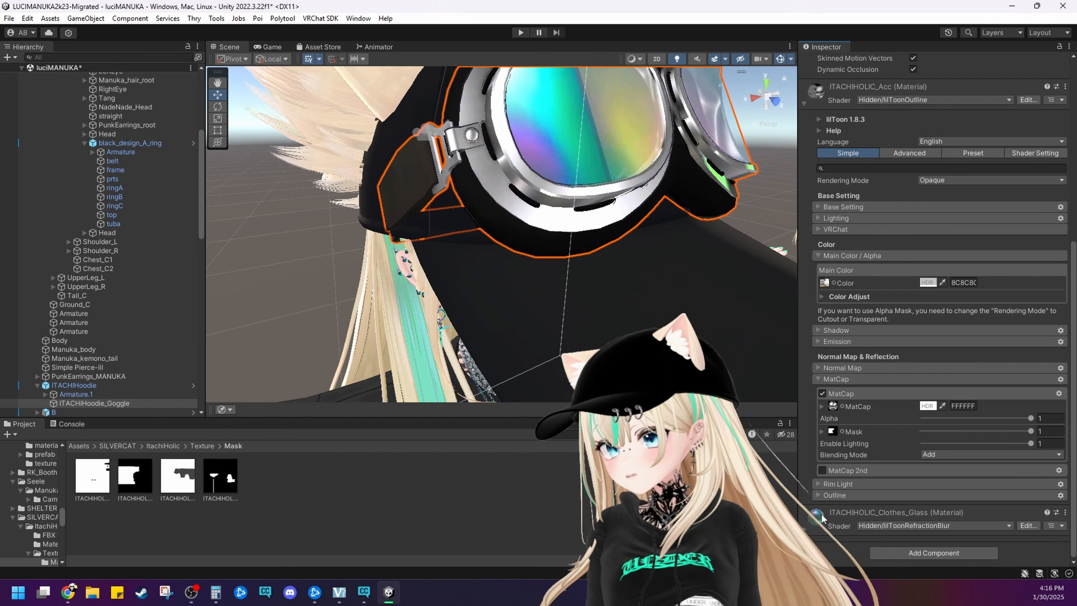
Open the import settings of Matcap 5, the MatCap texture of the goggles' lens material ITACHIHOLIC_Clothes_Glass
scroll(818, 515, down, 9)
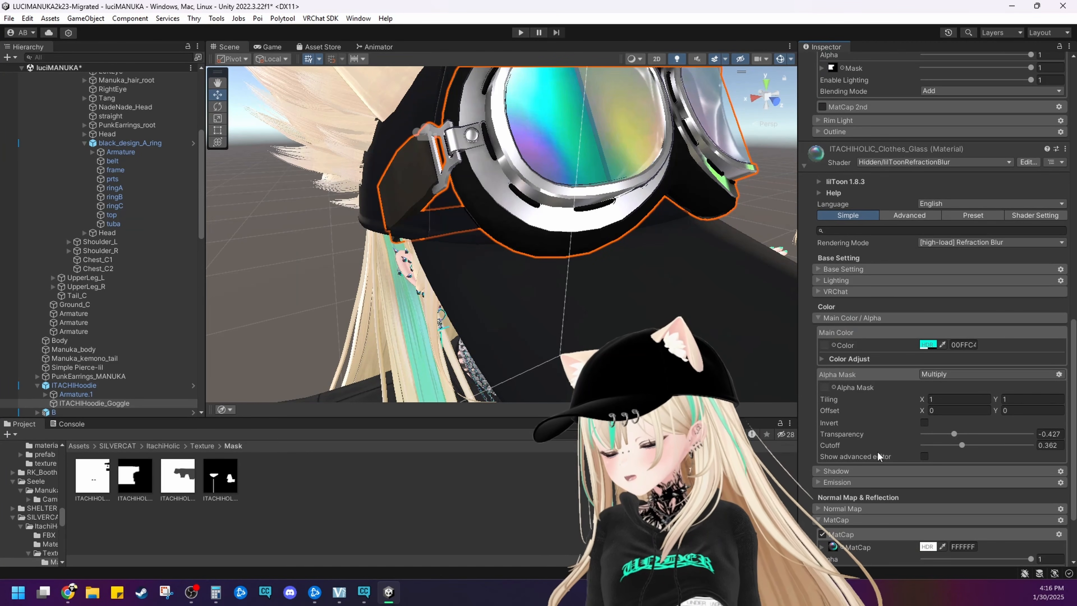
scroll(879, 457, down, 3)
middle_drag(634, 316, 550, 348)
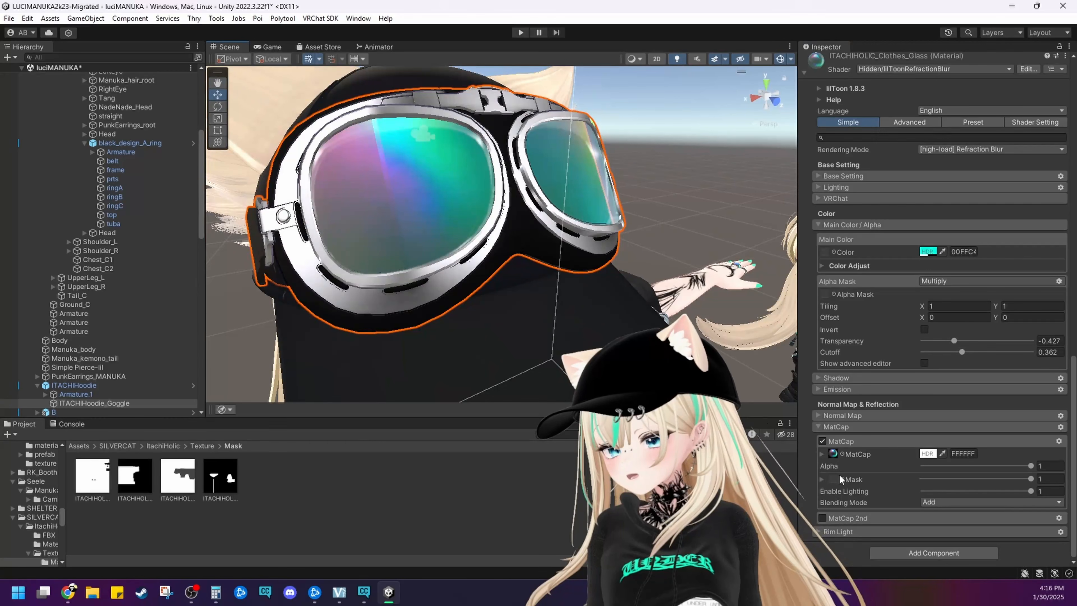
click(833, 453)
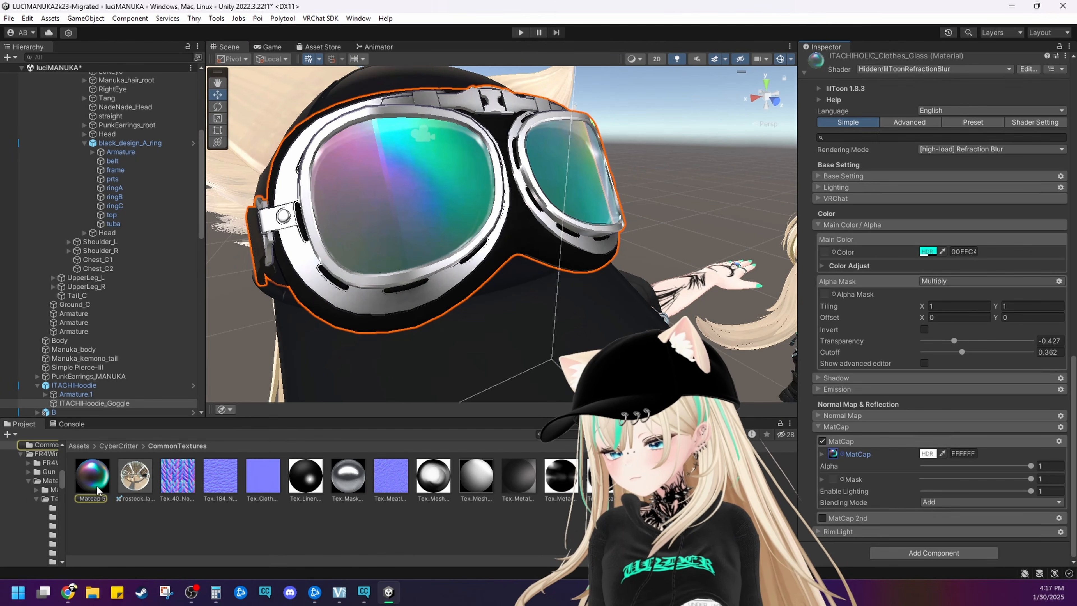
click(92, 475)
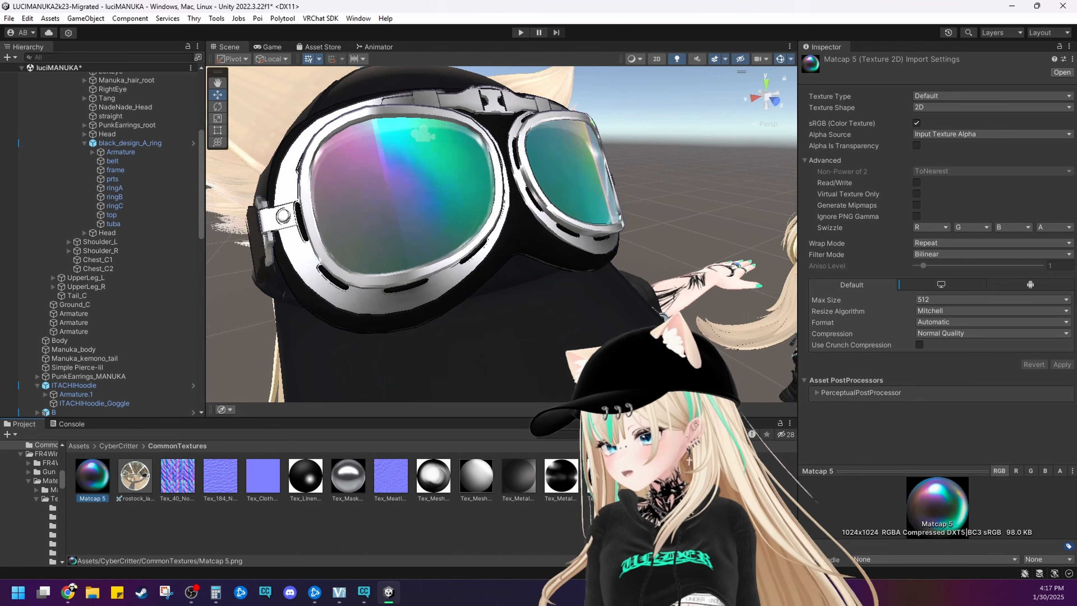
Examine the goggle lenses and the avatar's face and upper body from several angles and distances
alt+drag(606, 331, 517, 327)
middle_drag(516, 327, 439, 290)
scroll(450, 245, down, 3)
scroll(408, 250, up, 3)
scroll(438, 289, down, 3)
alt+drag(439, 290, 551, 322)
middle_drag(611, 339, 596, 165)
alt+drag(596, 166, 538, 170)
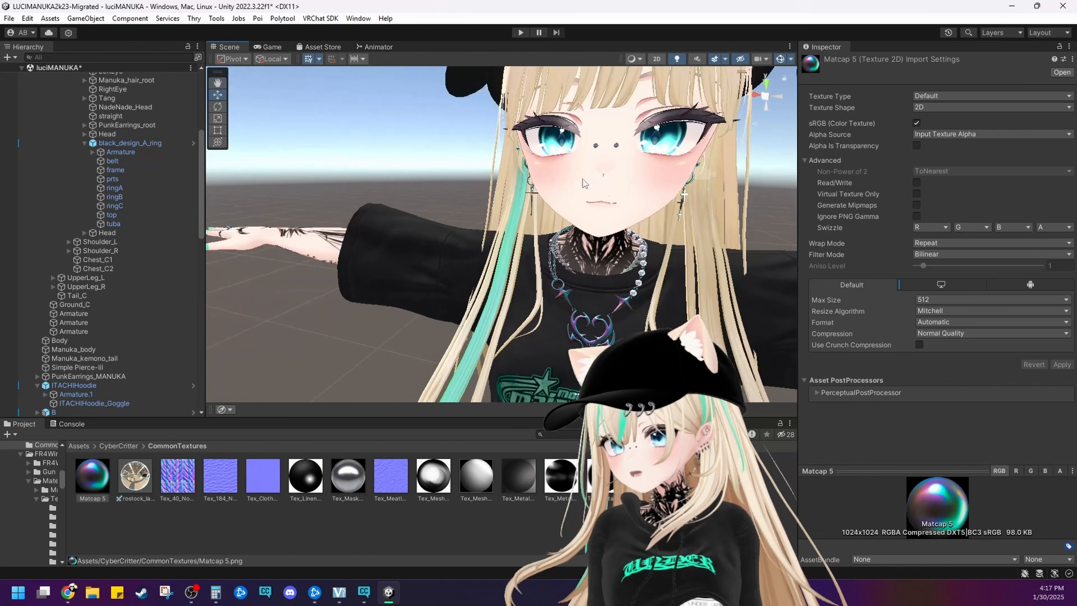
scroll(538, 169, down, 3)
scroll(530, 102, up, 4)
middle_drag(530, 102, 480, 184)
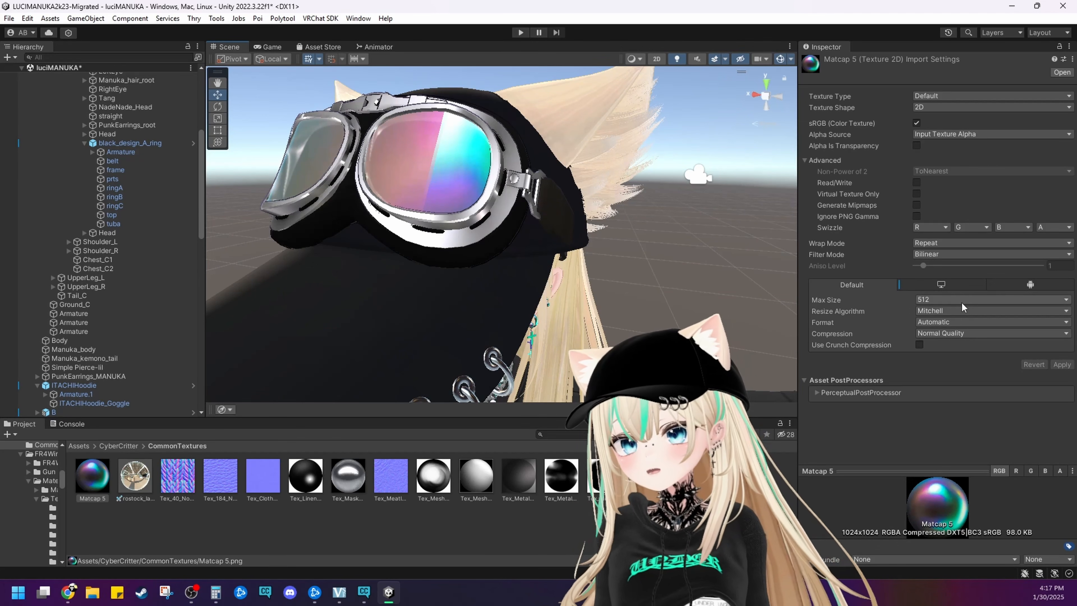
Review the Max Size options for Matcap 5, dismiss them, and compare the necklace and earrings with the goggle lenses
click(941, 300)
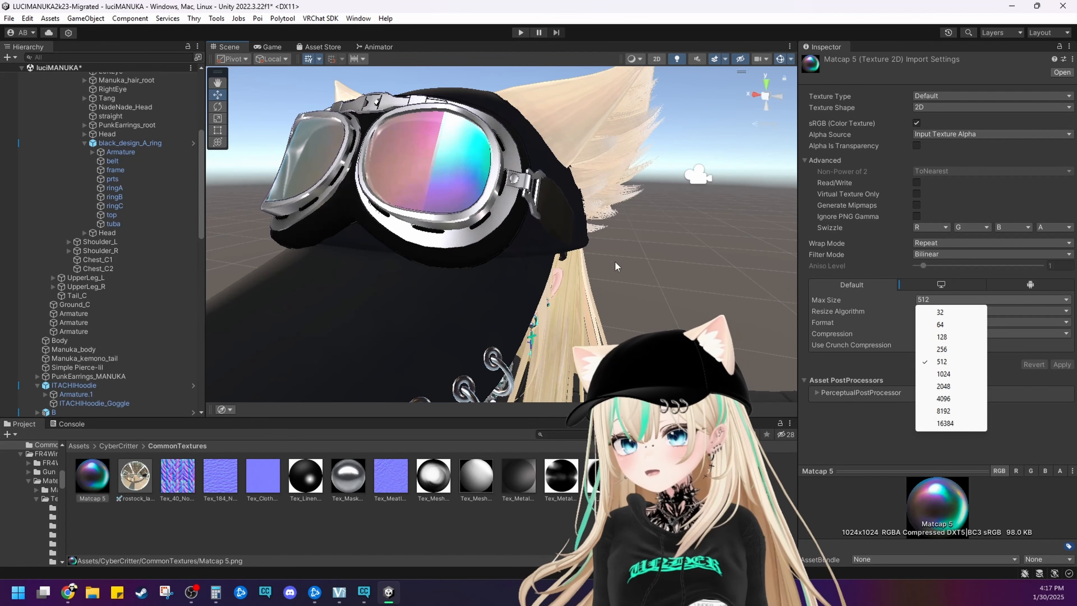
click(625, 269)
middle_drag(624, 271, 621, 235)
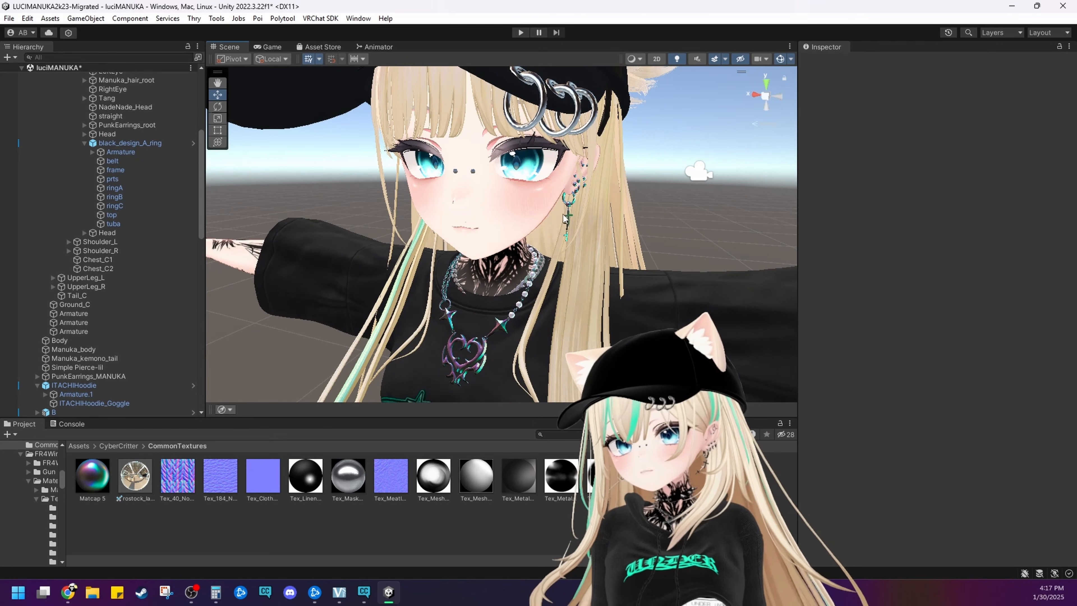
middle_drag(563, 214, 559, 254)
alt+drag(560, 255, 443, 216)
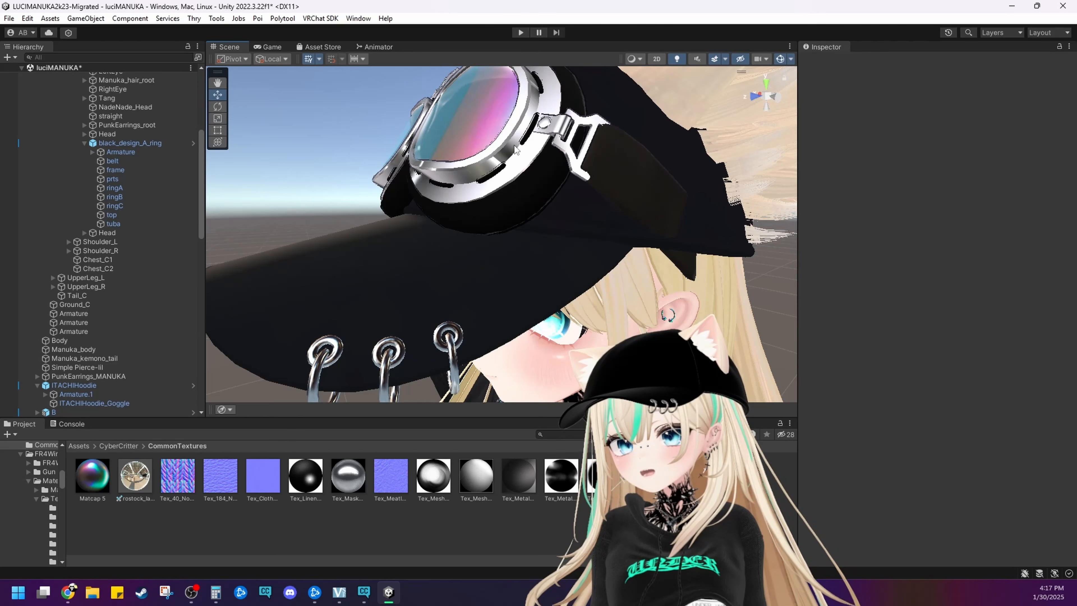
Reselect the goggles and bring up the Max Size options for the lens material's MatCap texture Matcap 5
click(471, 152)
scroll(882, 400, down, 5)
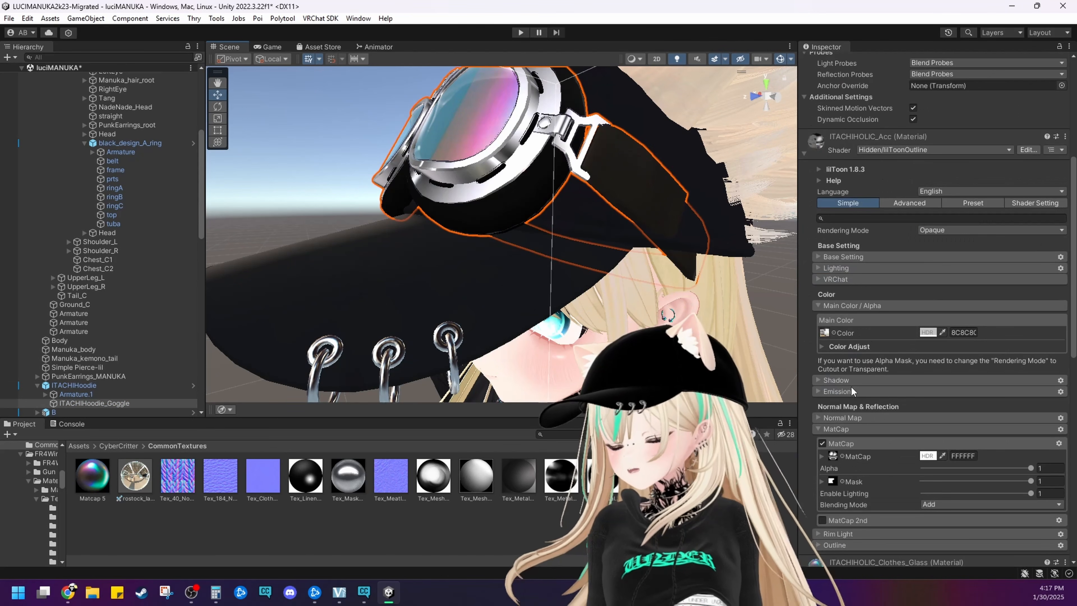
scroll(833, 464, down, 10)
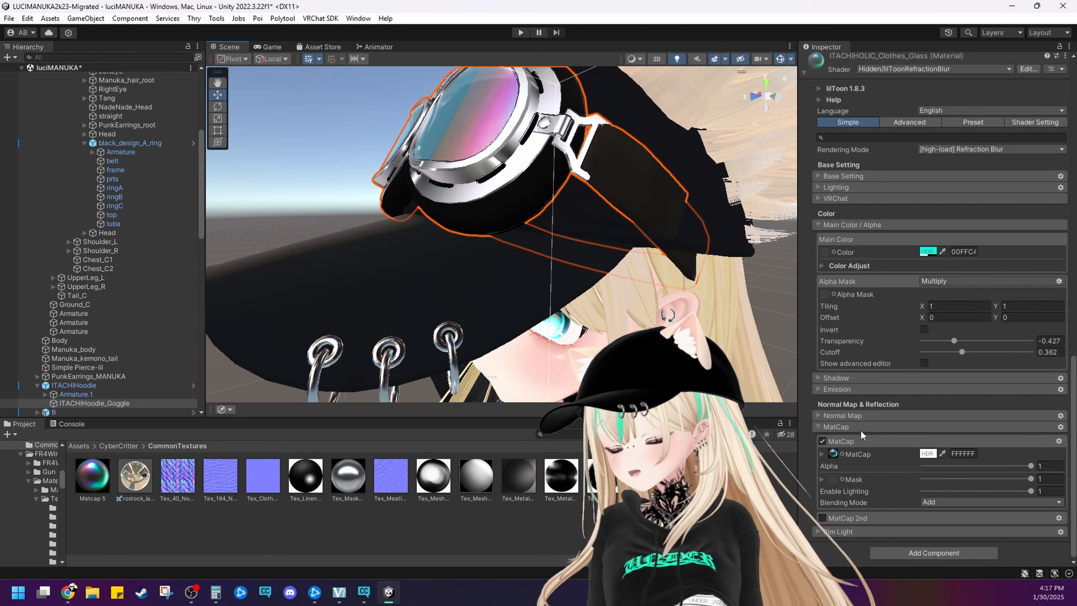
click(832, 455)
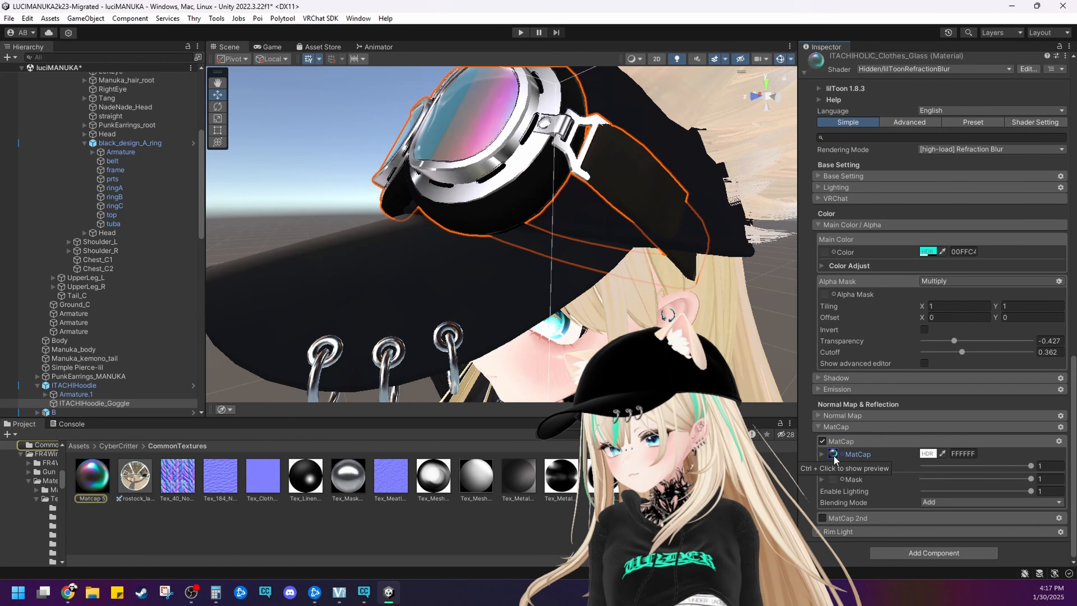
click(93, 483)
click(954, 300)
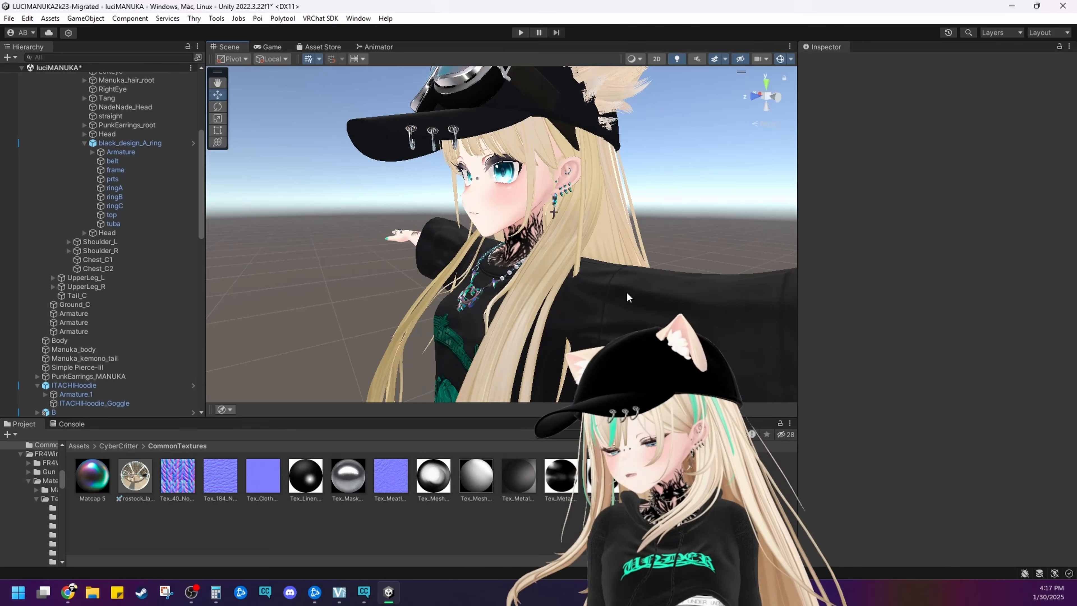
Examine the goggles, cap and hair from both sides of the avatar's head
scroll(628, 298, up, 3)
middle_drag(587, 238, 572, 374)
right_drag(463, 282, 527, 282)
scroll(527, 283, up, 2)
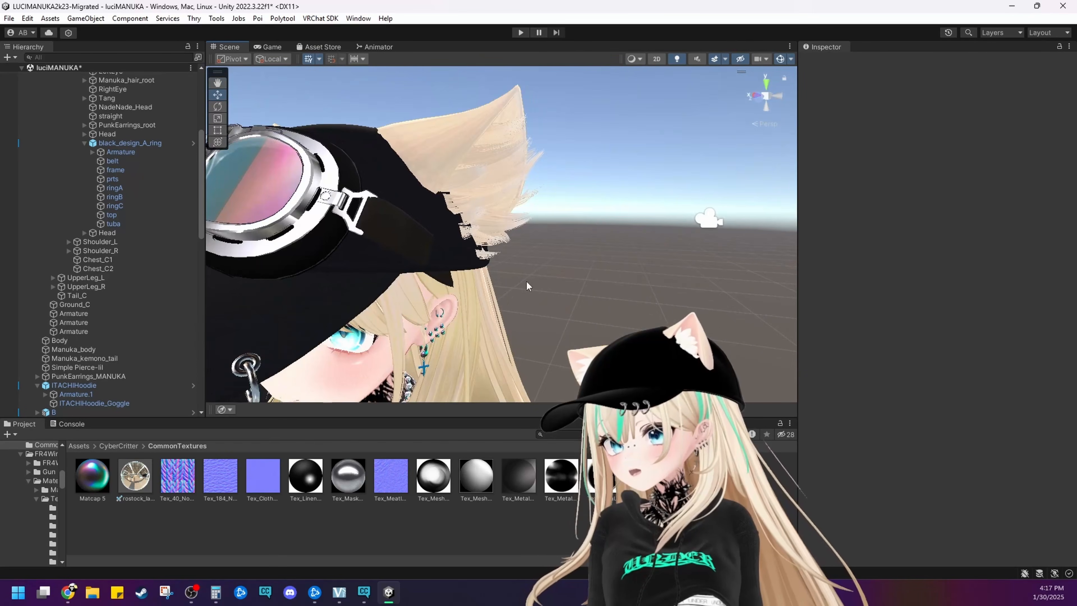
middle_drag(526, 282, 610, 250)
right_drag(572, 264, 627, 265)
middle_drag(568, 264, 640, 259)
right_drag(594, 260, 640, 260)
middle_drag(593, 261, 637, 262)
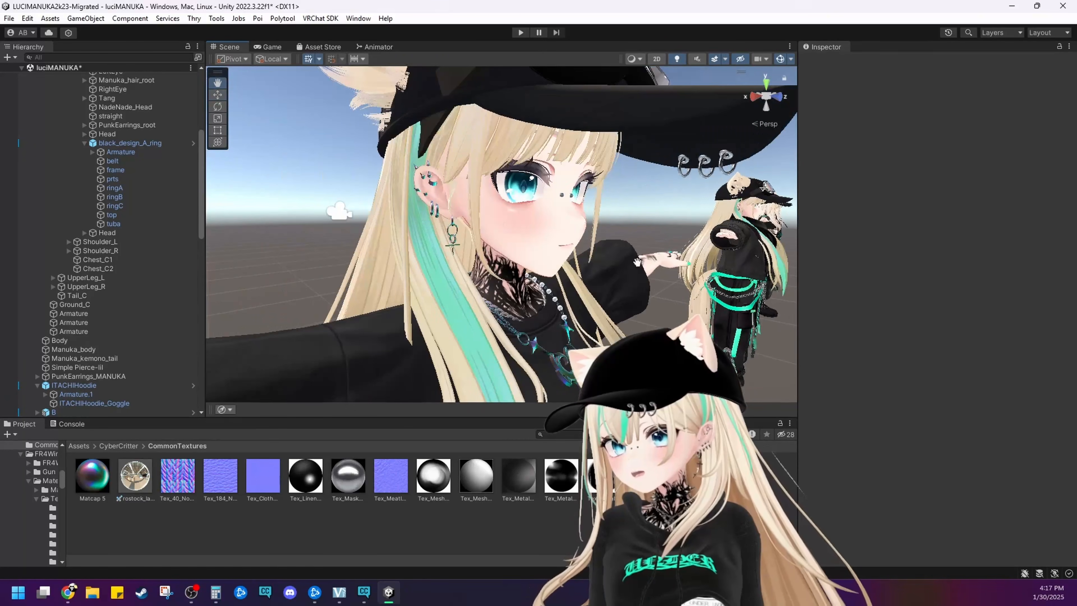
middle_drag(535, 270, 606, 273)
Set the Max Size of the upper ears' main color texture Pink to 512, save the import settings, and check the fur up close
middle_drag(511, 78, 489, 196)
click(488, 196)
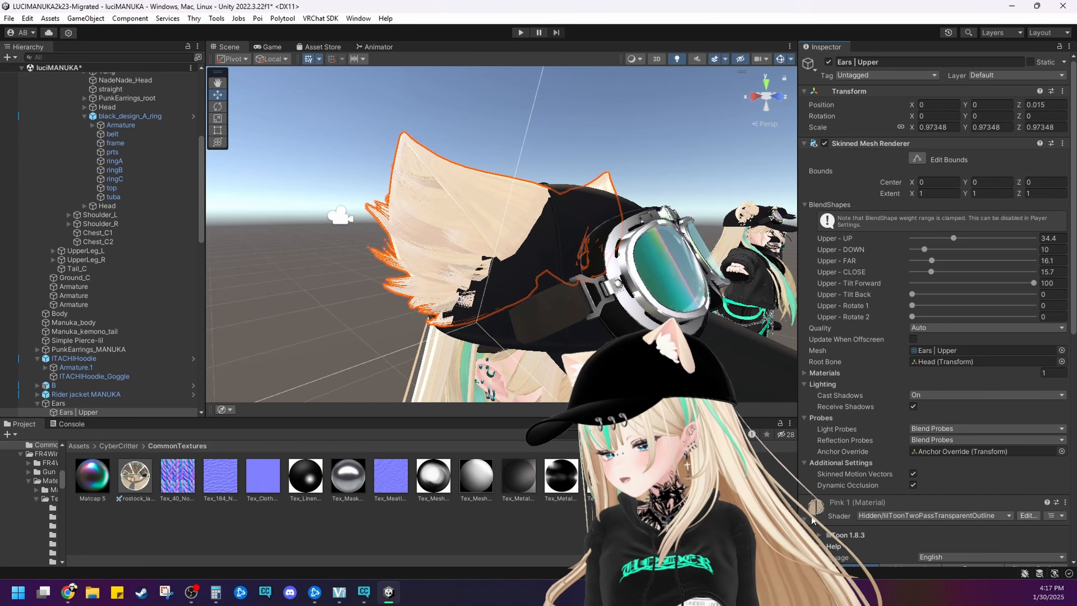
scroll(813, 522, down, 10)
click(826, 528)
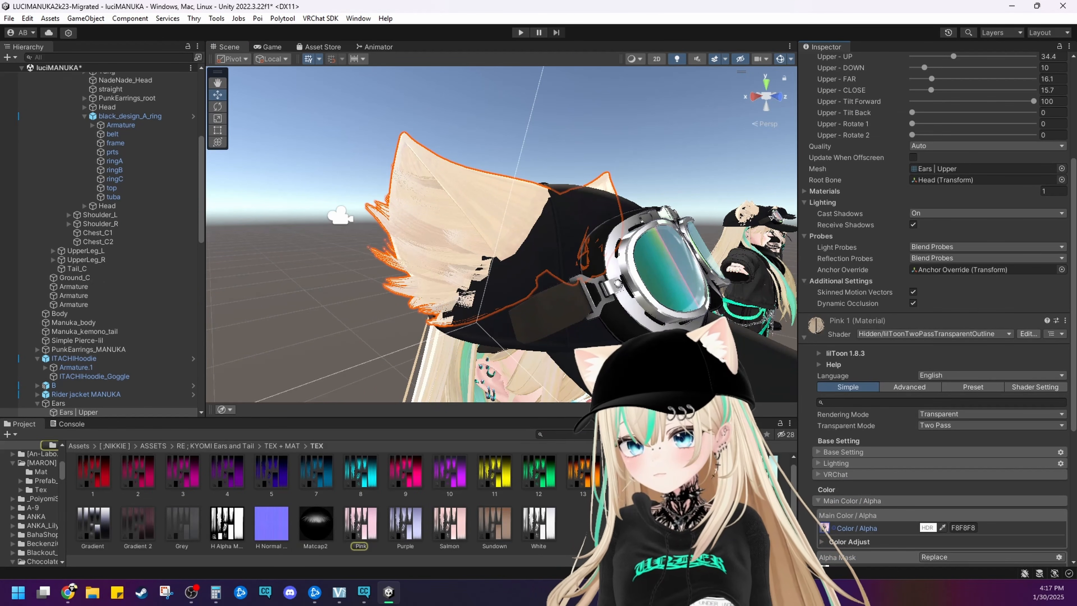
click(370, 522)
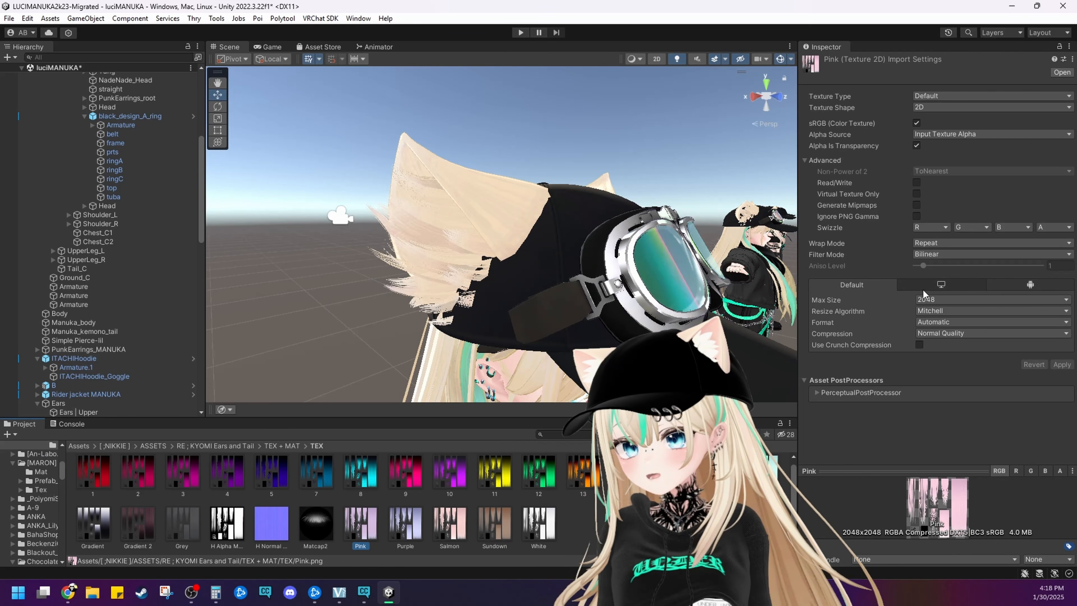
click(928, 300)
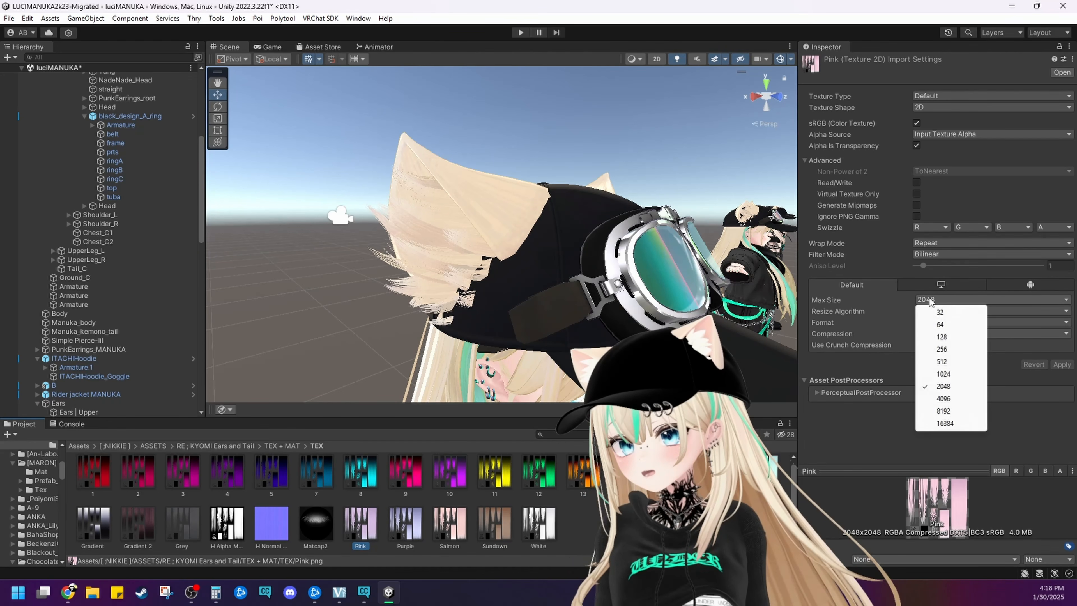
click(941, 362)
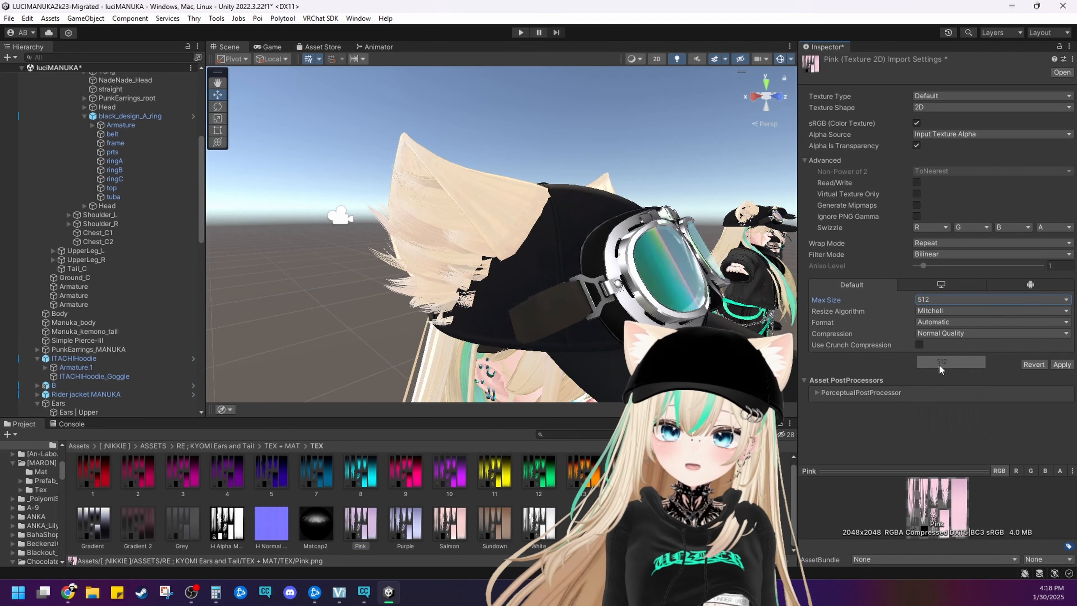
click(277, 342)
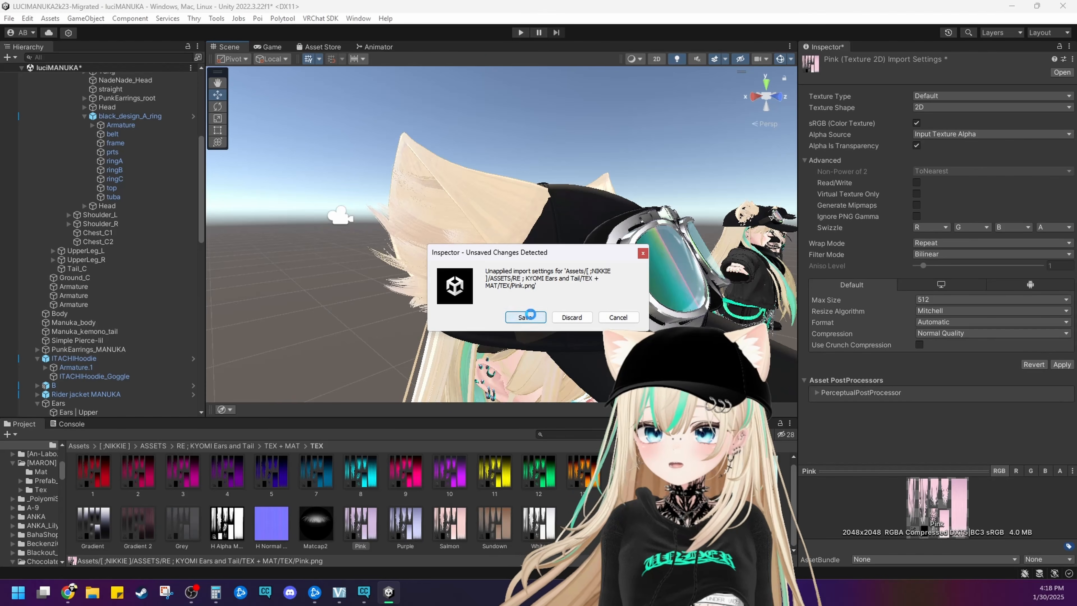
click(526, 317)
scroll(488, 318, up, 6)
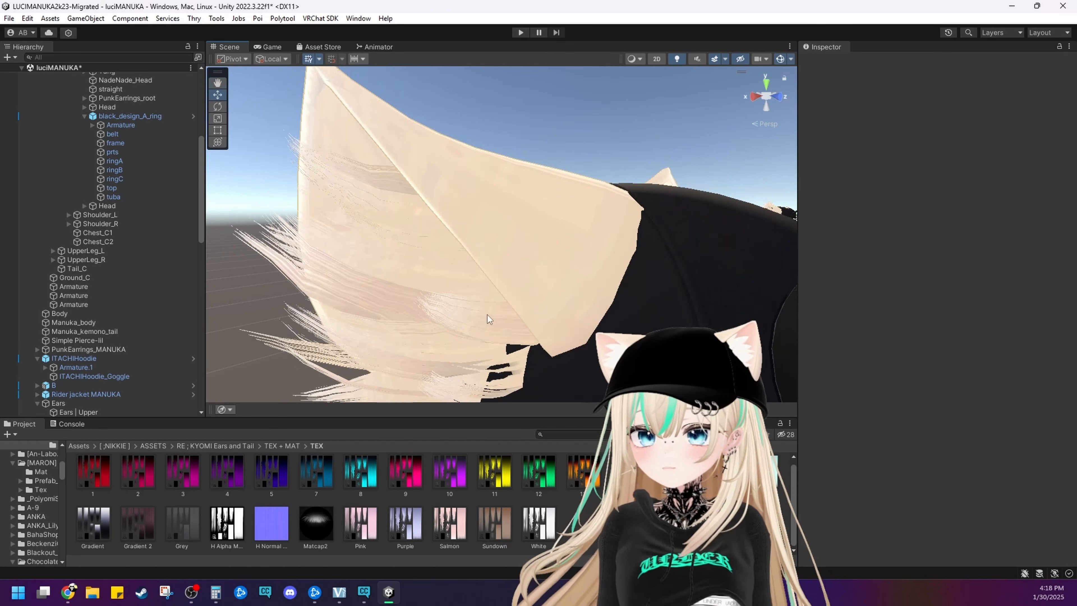
Examine the ear fur and cap from several angles, up close and from farther away
alt+drag(488, 316, 509, 312)
middle_drag(509, 312, 513, 308)
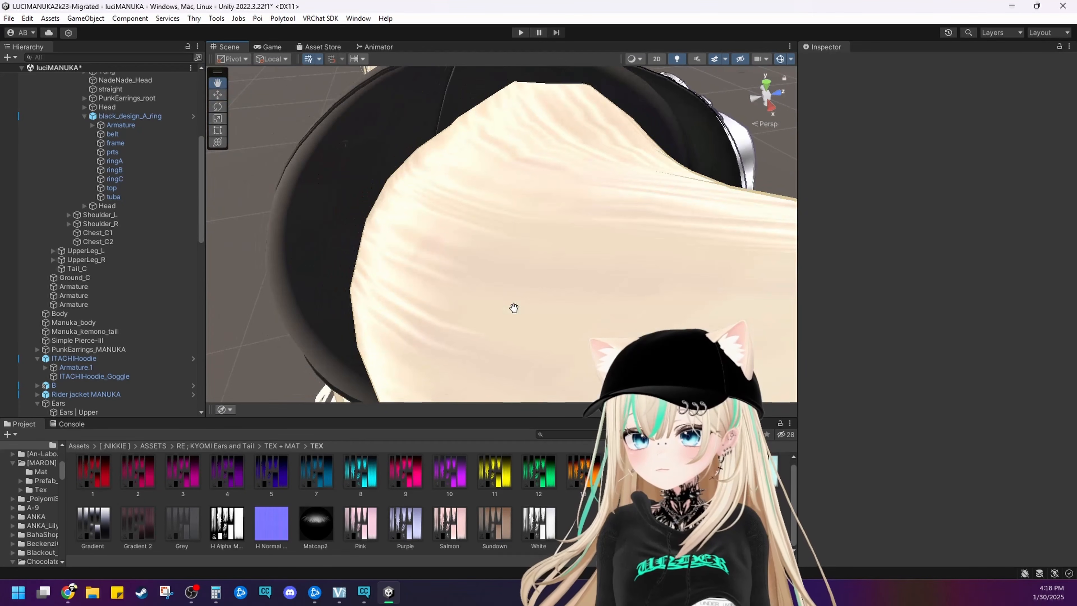
right_drag(513, 309, 447, 234)
scroll(529, 300, down, 3)
middle_drag(443, 262, 450, 249)
scroll(451, 248, down, 4)
mouse_move(450, 248)
alt+mouse_down()
mouse_move(473, 293)
mouse_move(407, 220)
mouse_move(446, 242)
alt+mouse_up()
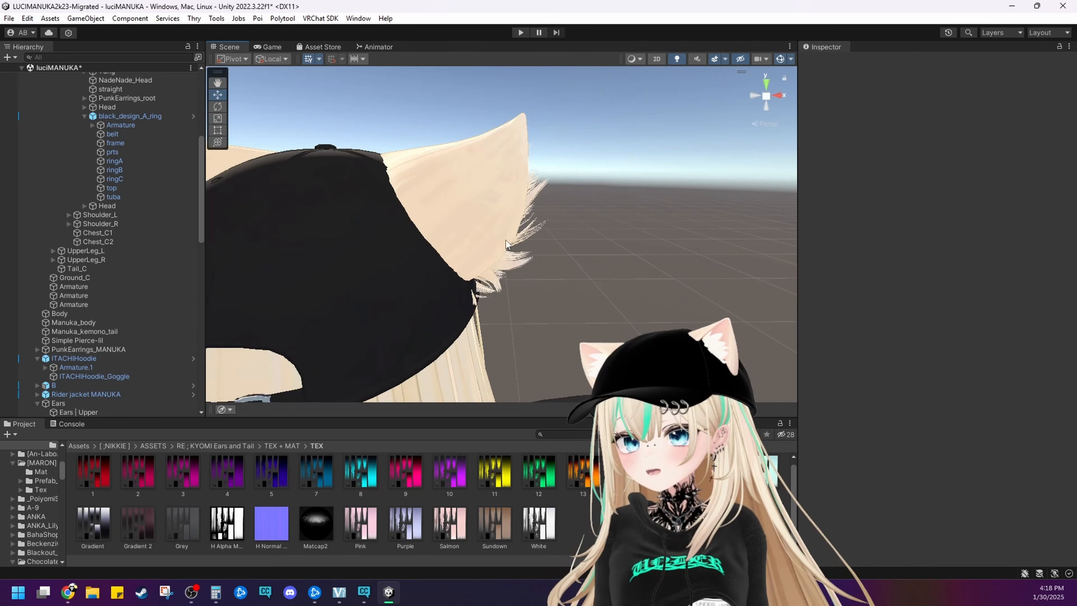
key(d)
right_drag(447, 240, 358, 238)
Undo the last Max Size change to the ears' Pink texture and save the import settings
key(ctrl+z)
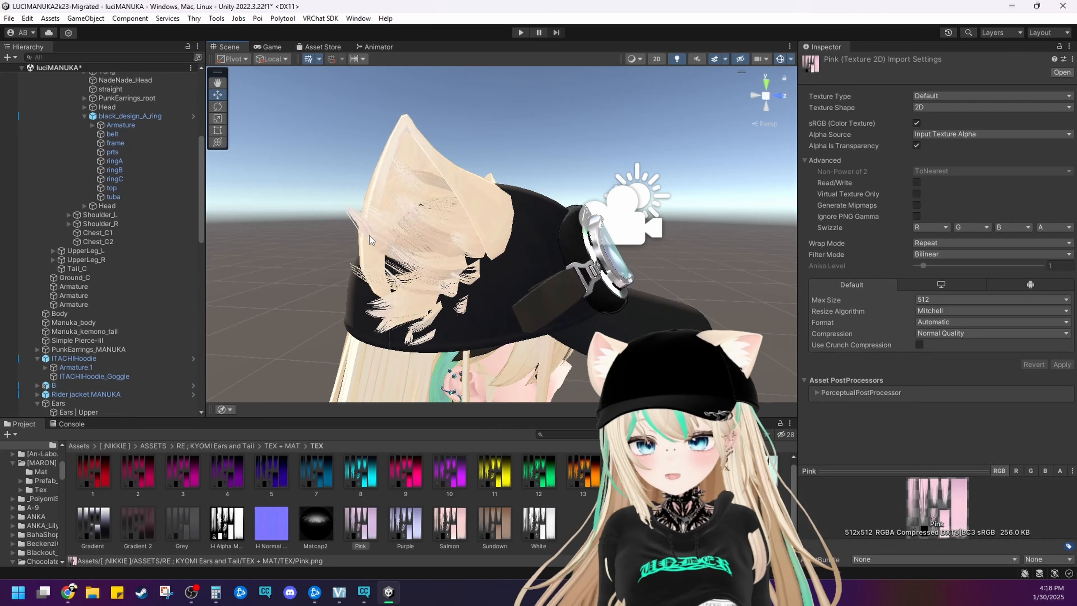
click(397, 237)
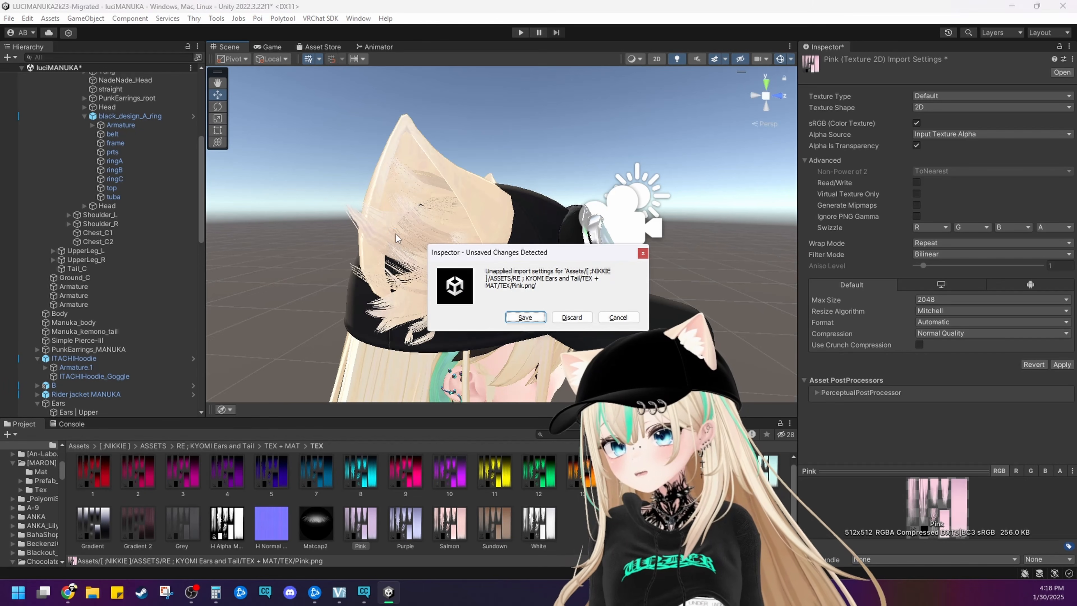
click(524, 317)
Set the Max Size of the ears' main color texture Pink to 1024 and save the import settings
scroll(900, 392, down, 10)
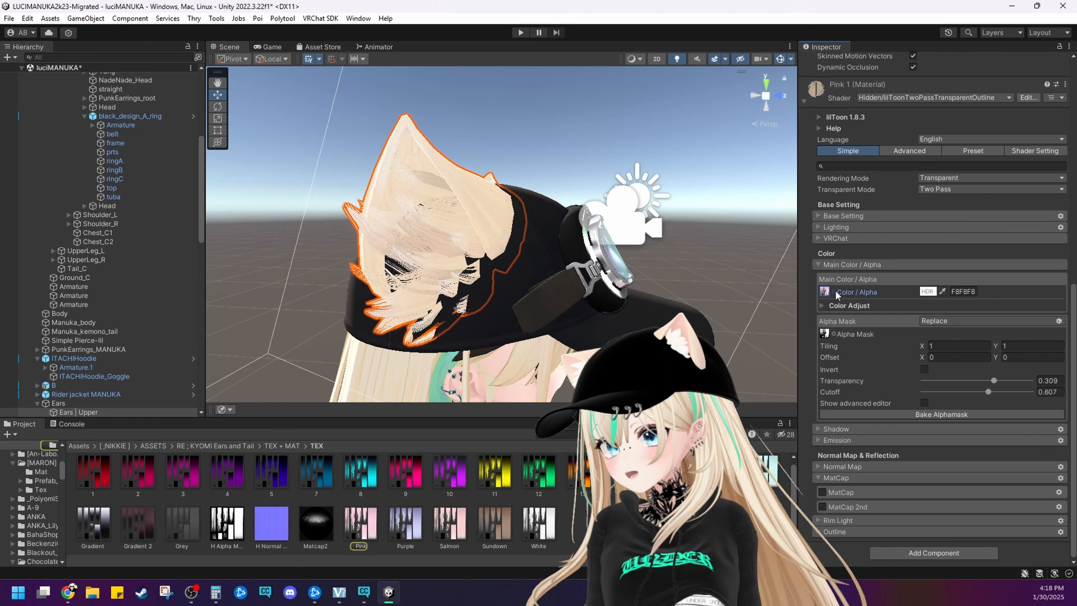
click(369, 529)
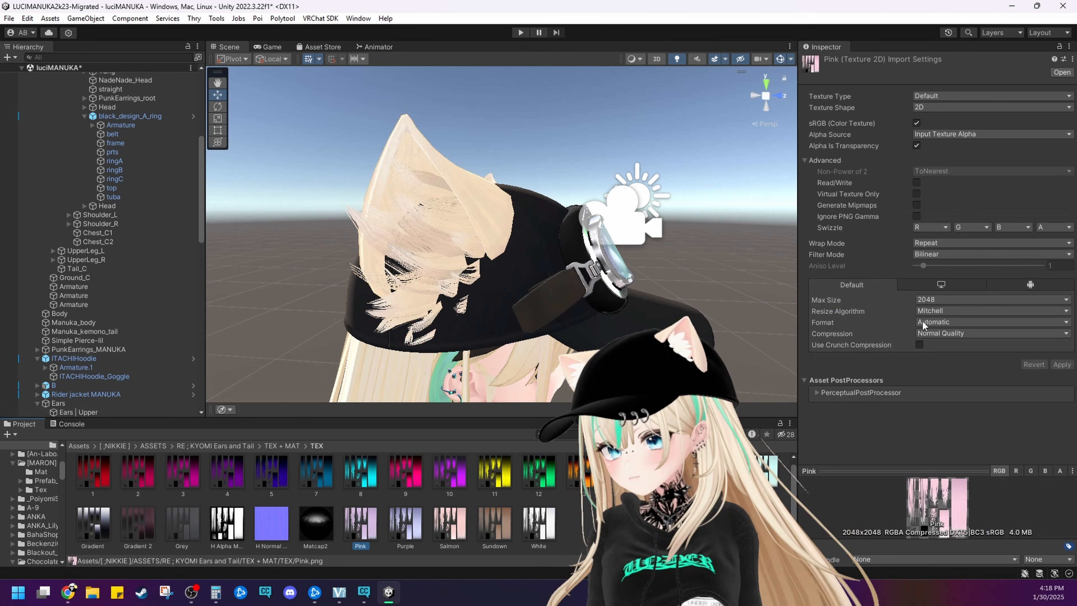
click(968, 302)
click(953, 377)
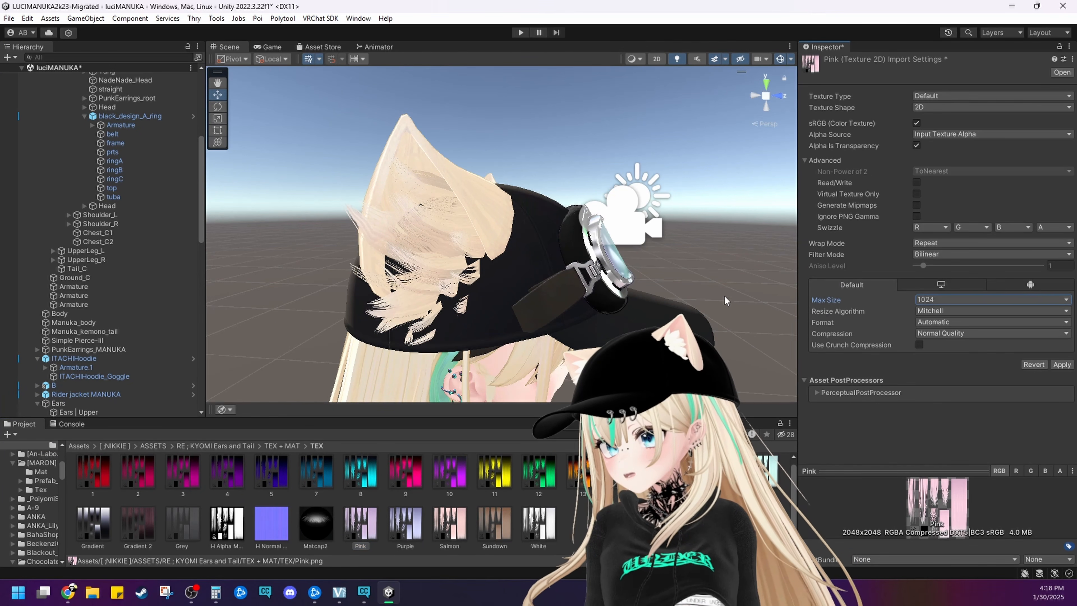
click(746, 287)
click(530, 321)
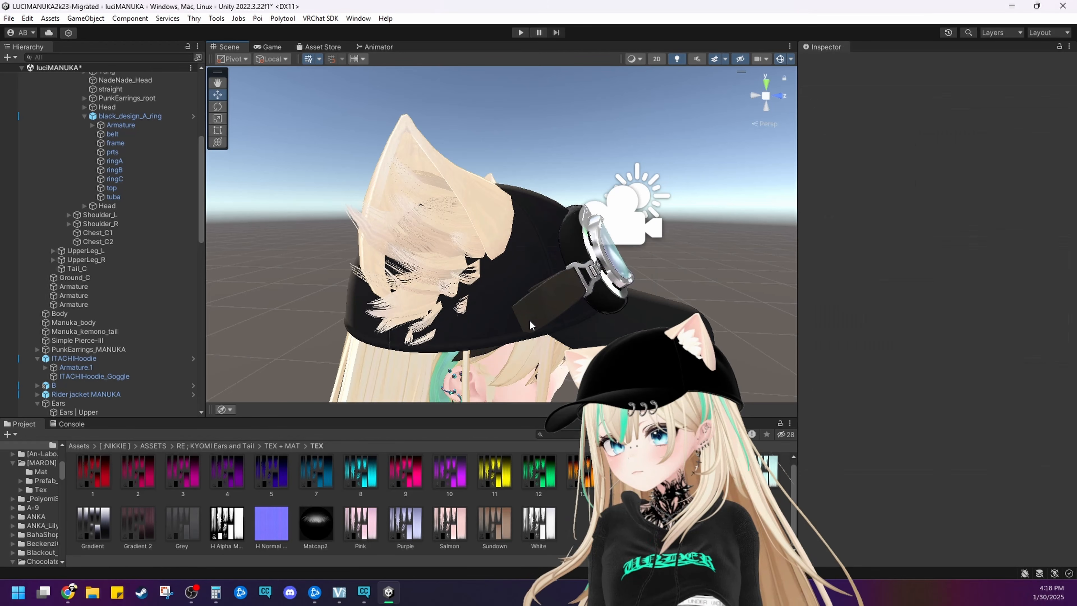
Set the Max Size of the ears' alpha mask texture H Alpha Map to 1024 and save the import settings
right_drag(593, 297, 368, 266)
right_drag(466, 274, 392, 263)
scroll(392, 263, down, 5)
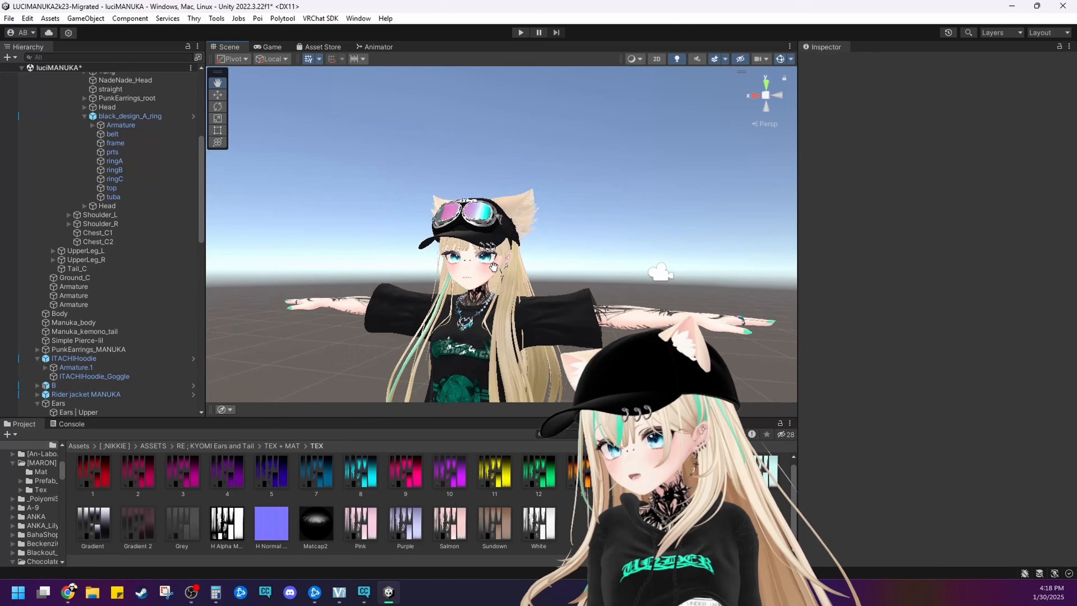
middle_drag(515, 269, 493, 264)
scroll(494, 275, up, 6)
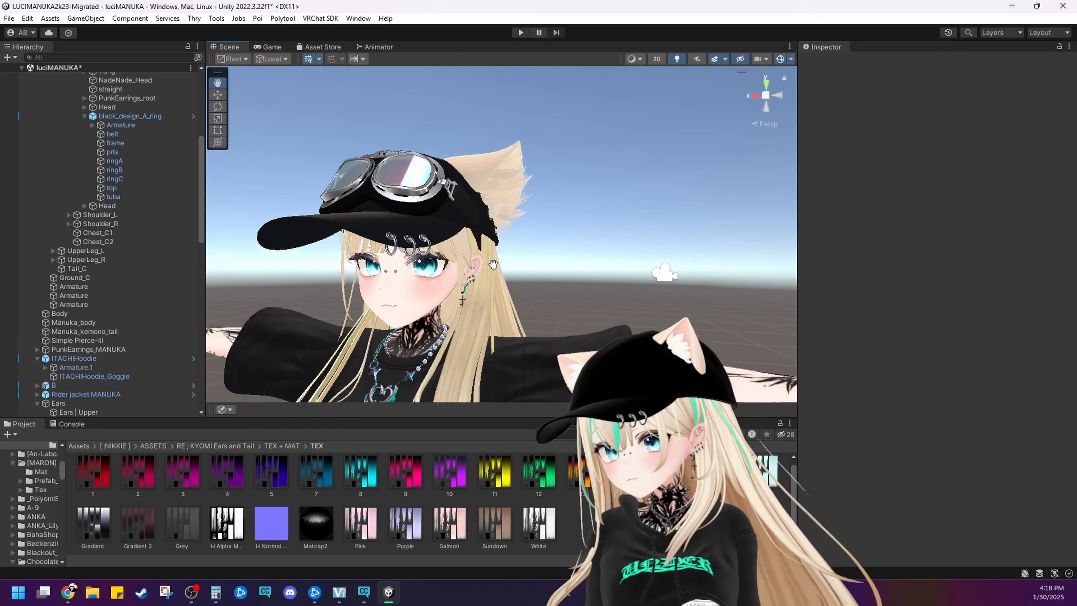
click(511, 184)
scroll(892, 457, down, 10)
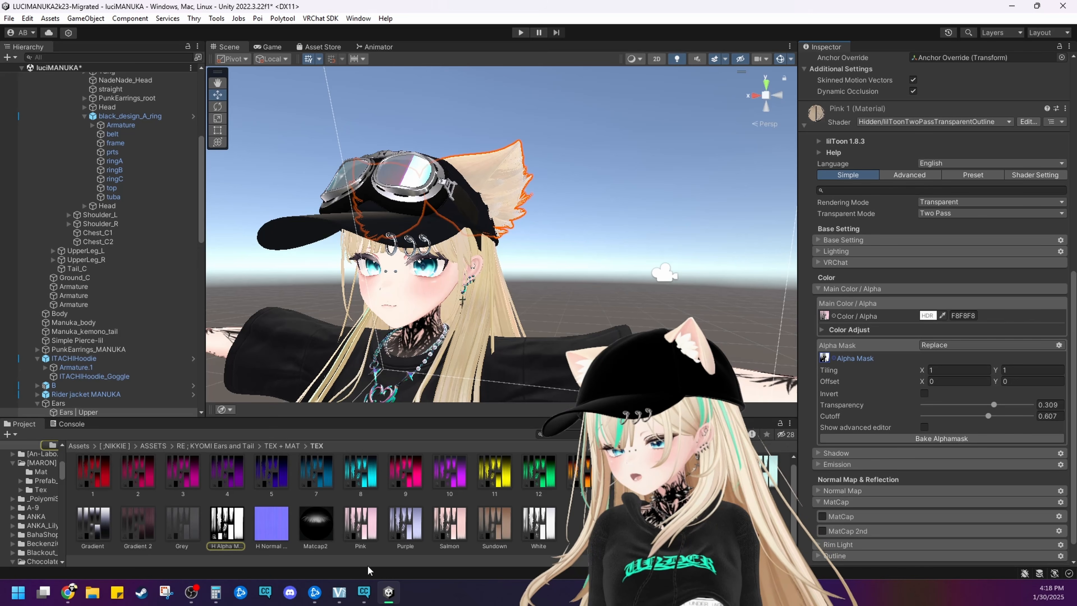
click(248, 525)
click(925, 299)
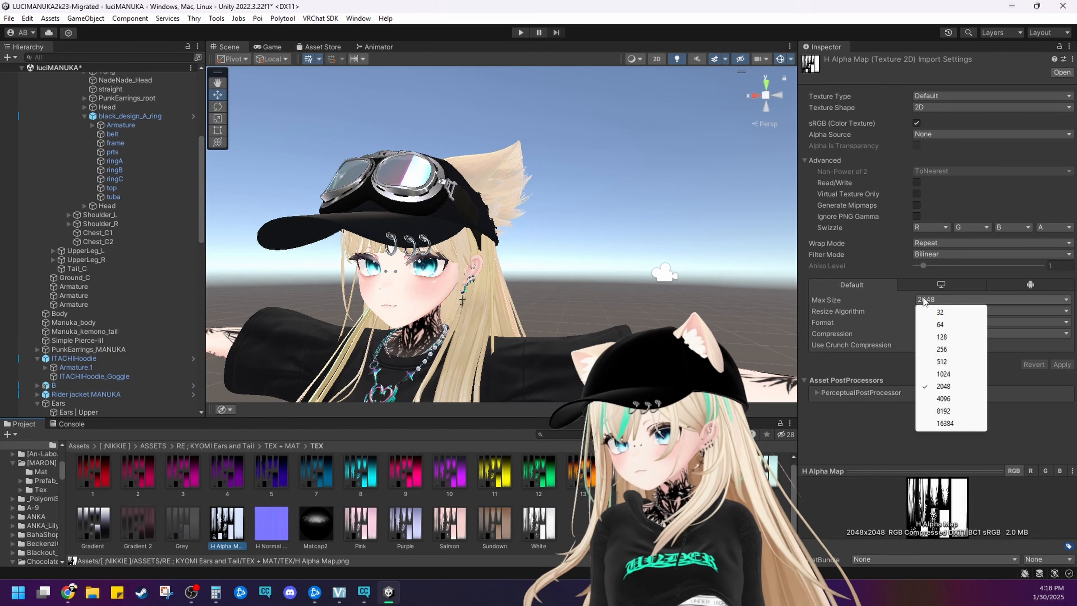
click(942, 373)
click(690, 272)
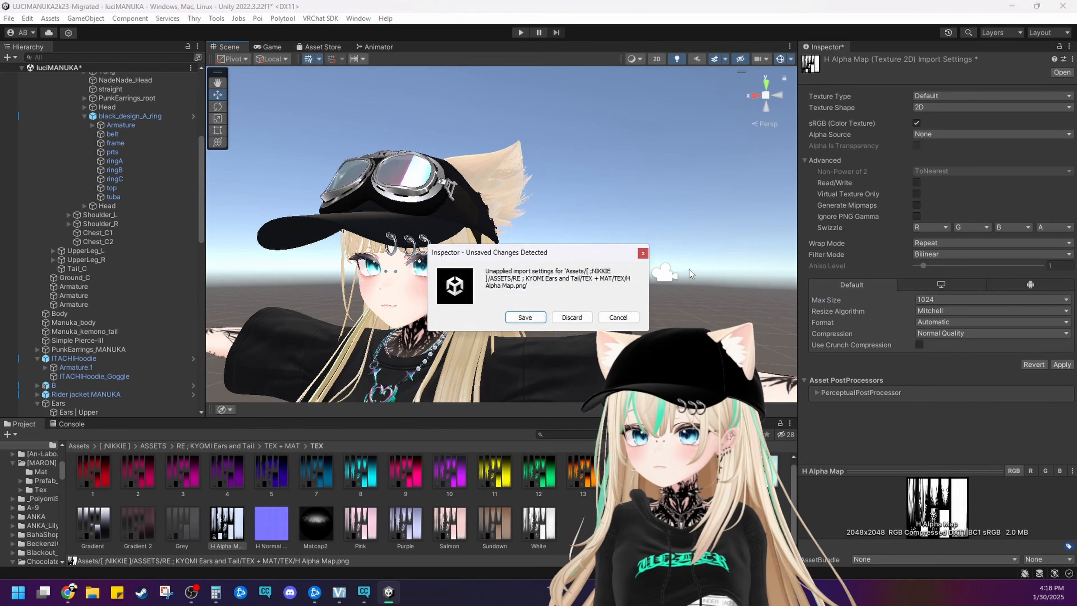
click(528, 319)
Examine the ear's fur edges up close and from a distance, and view the avatar's head from the other side
scroll(556, 259, up, 10)
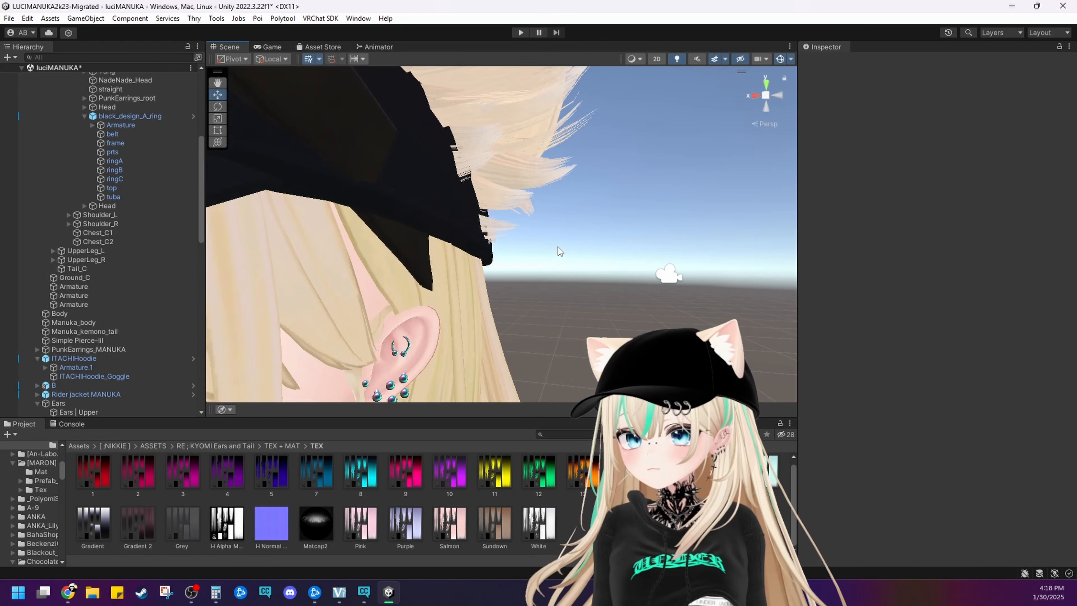
middle_drag(559, 268, 556, 266)
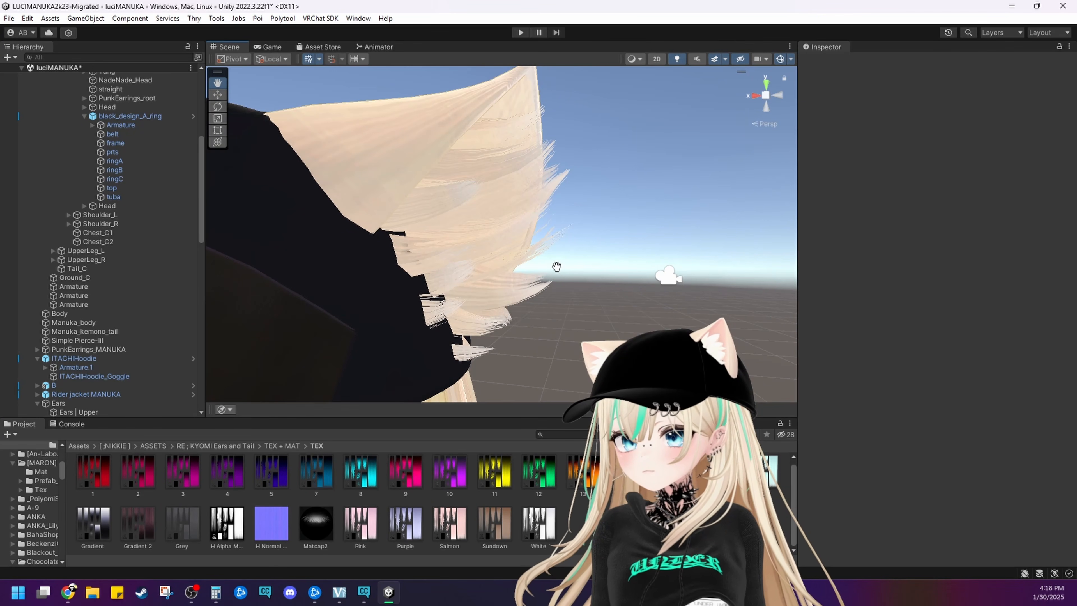
alt+drag(555, 275, 599, 215)
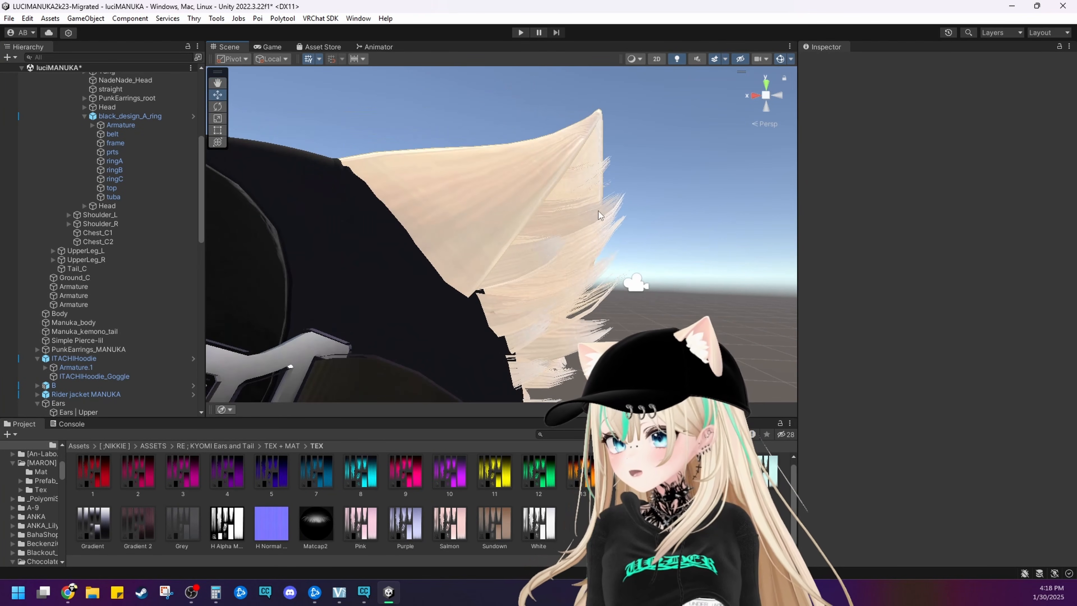
scroll(579, 317, down, 8)
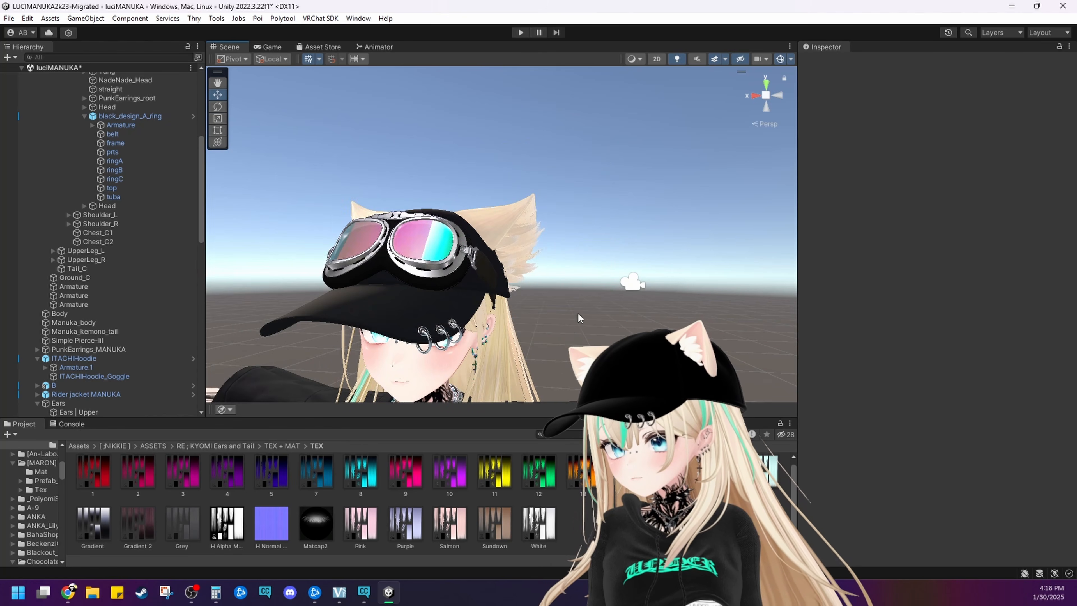
scroll(564, 292, up, 8)
right_drag(560, 322, 575, 332)
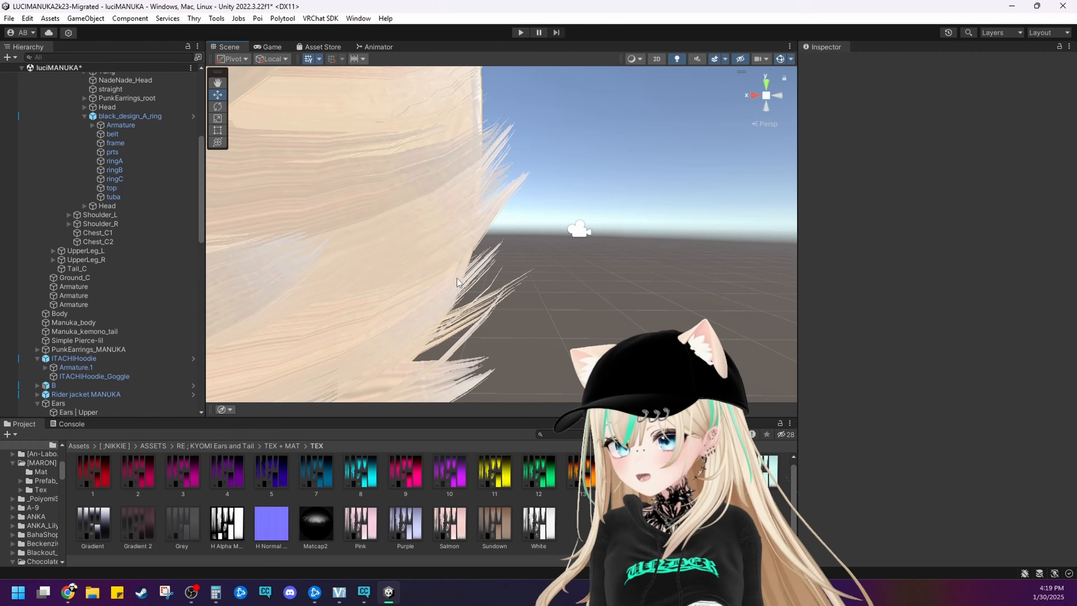
scroll(454, 283, down, 5)
middle_drag(453, 318, 469, 268)
scroll(447, 251, down, 5)
alt+drag(402, 258, 552, 263)
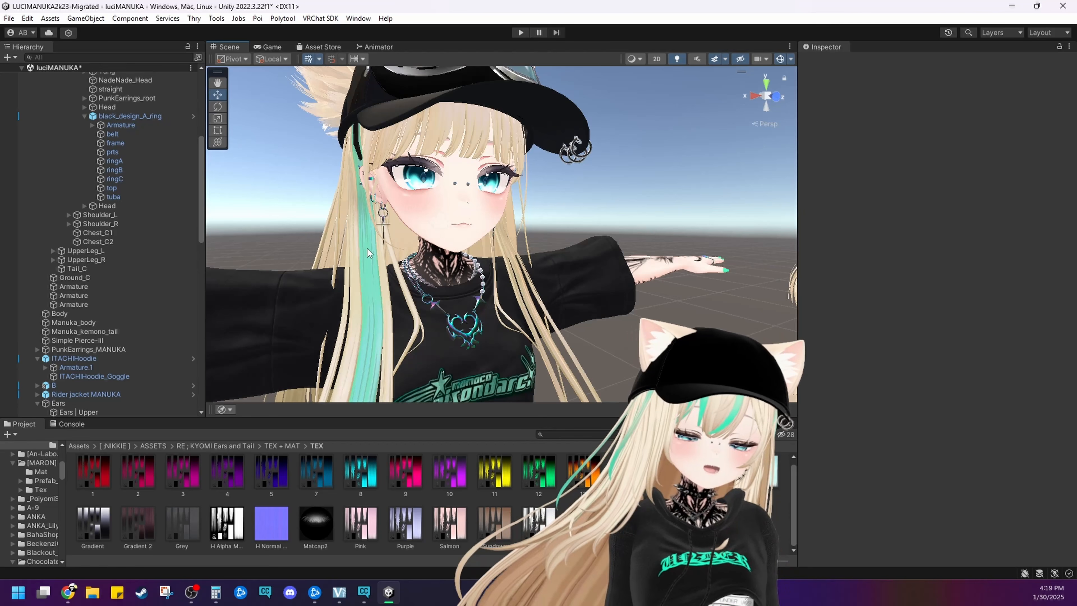
Try a Max Size of 256 on the Manuka_face material's main color texture Actual final, saving the import settings
click(464, 236)
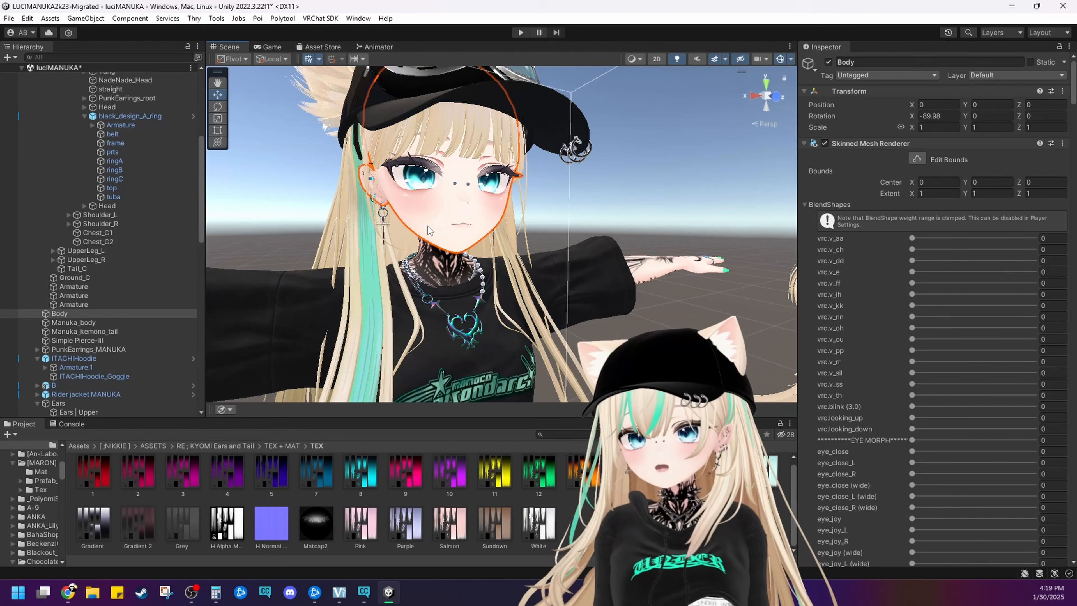
click(464, 236)
scroll(877, 360, down, 10)
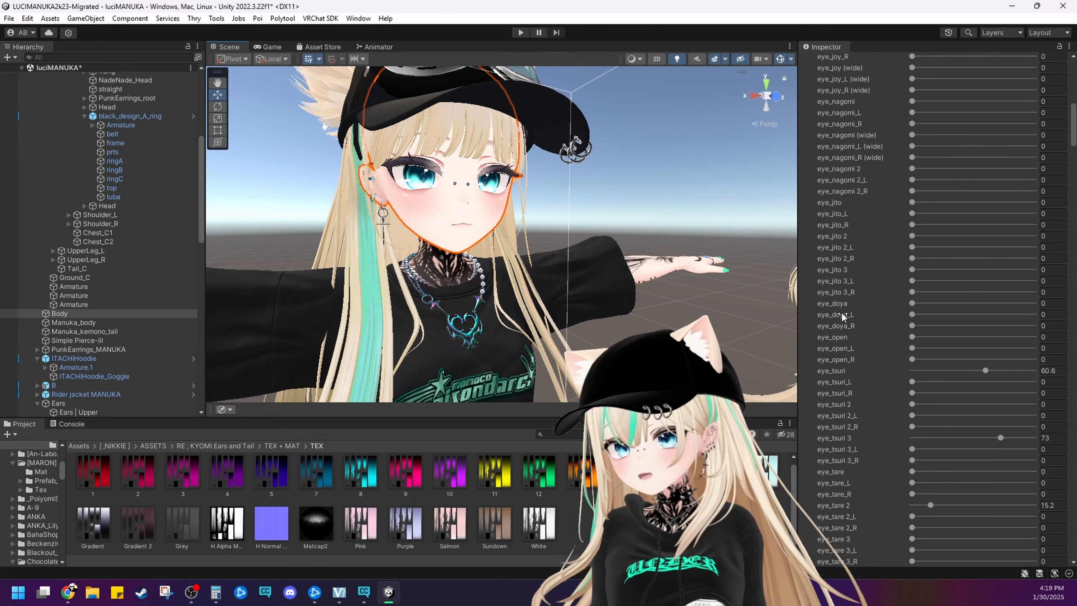
scroll(839, 306, down, 15)
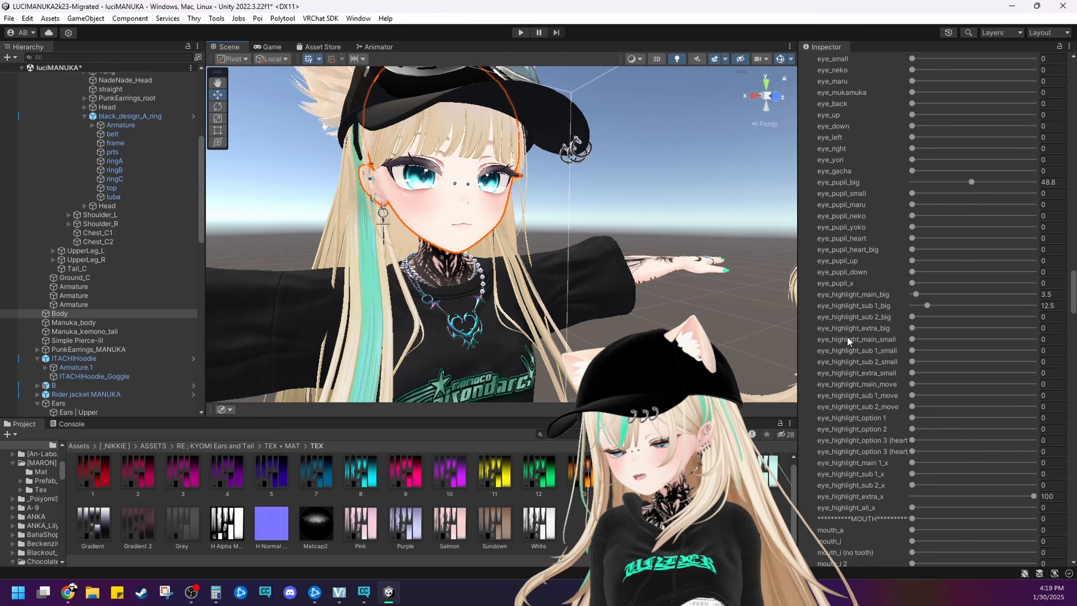
scroll(856, 394, down, 20)
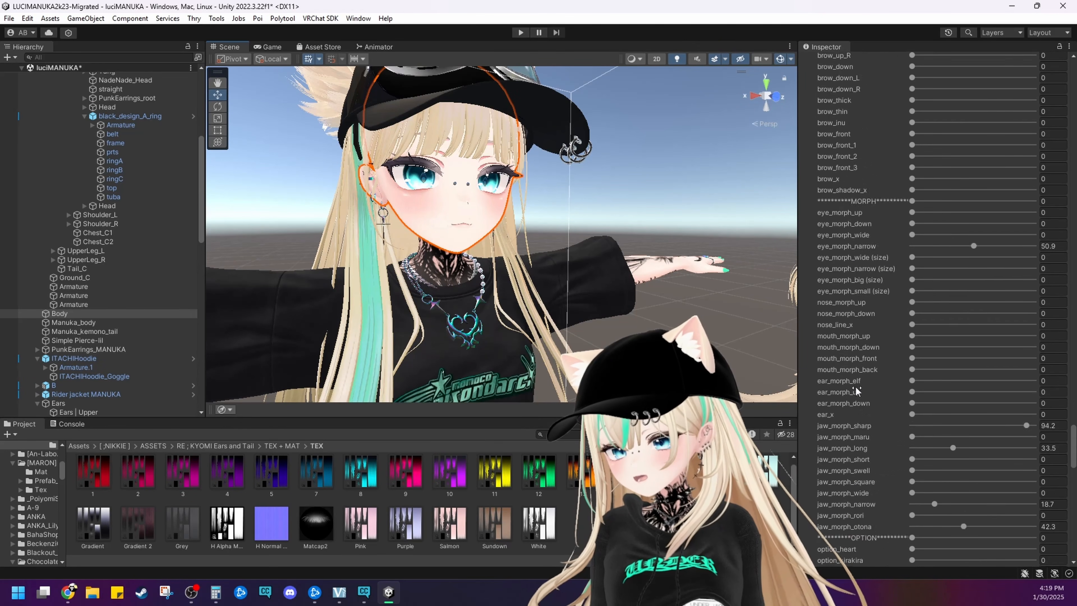
scroll(852, 384, down, 20)
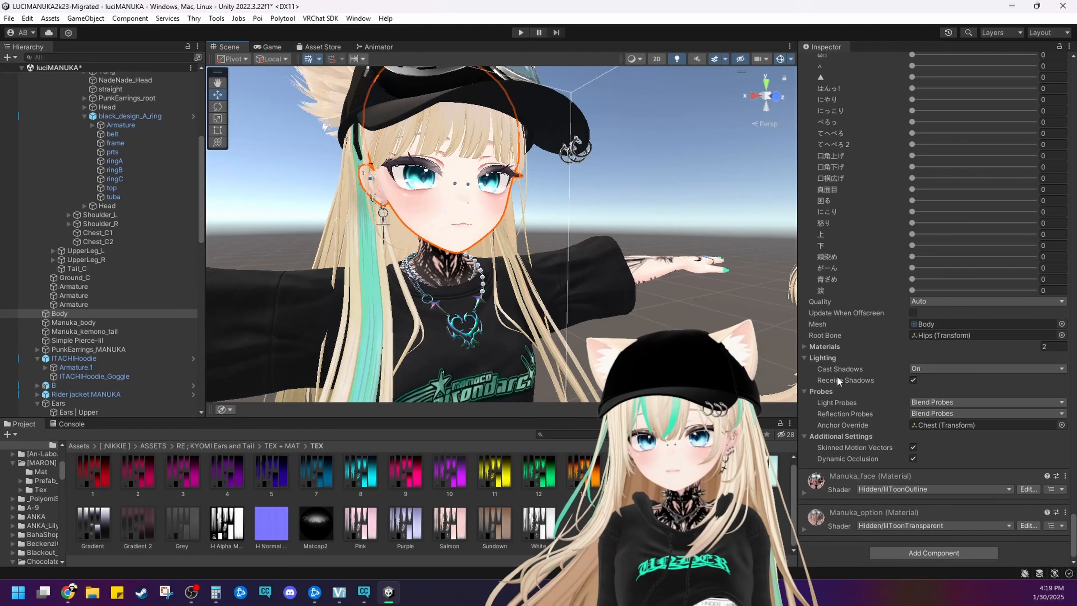
click(824, 489)
scroll(834, 513, down, 5)
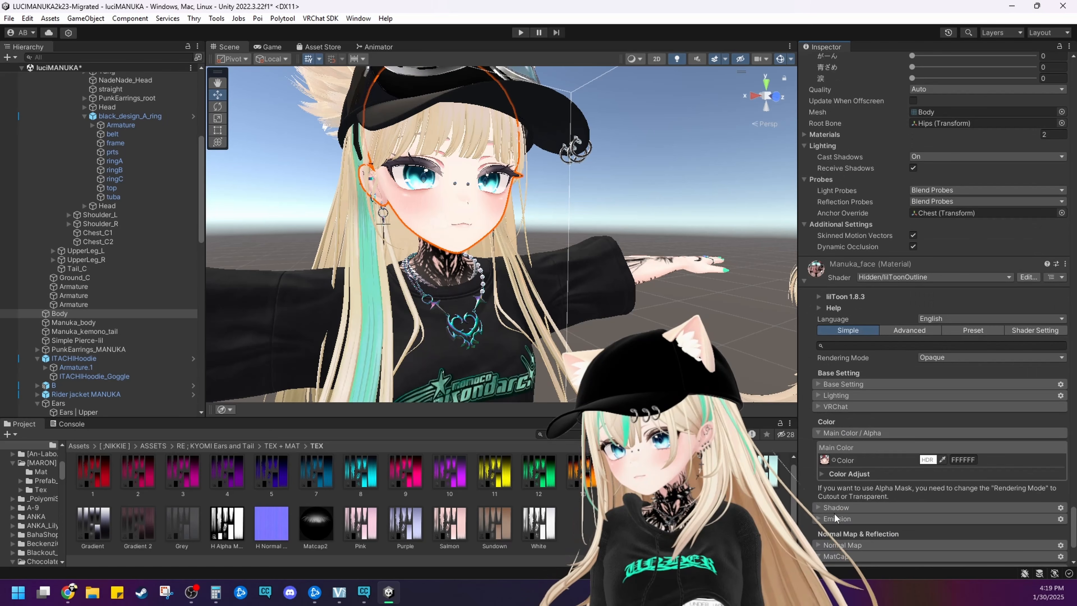
scroll(834, 514, down, 3)
double_click(824, 346)
click(937, 357)
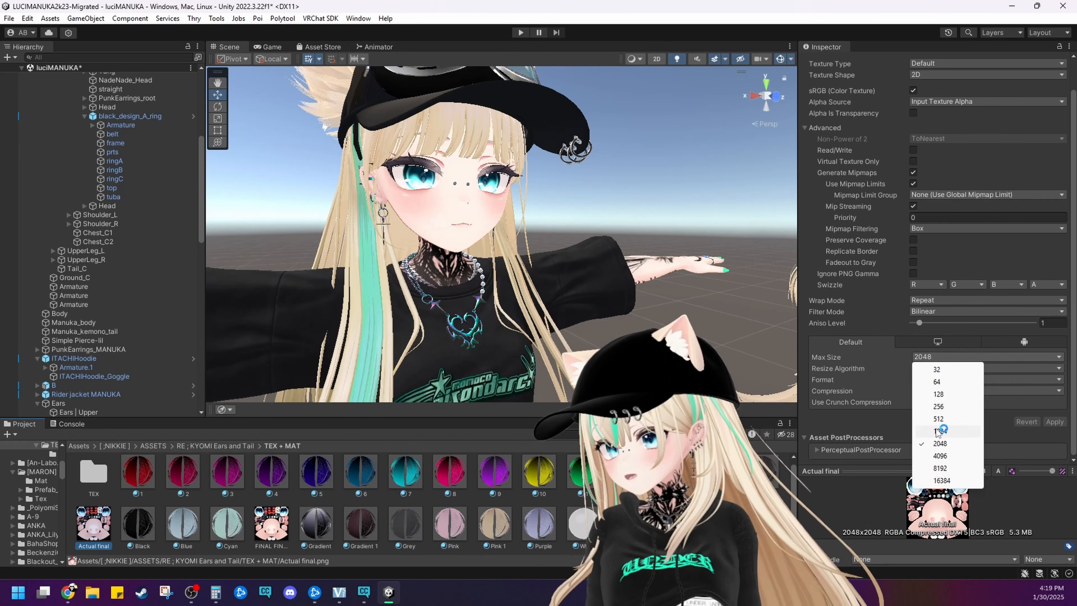
click(939, 406)
click(661, 297)
click(521, 316)
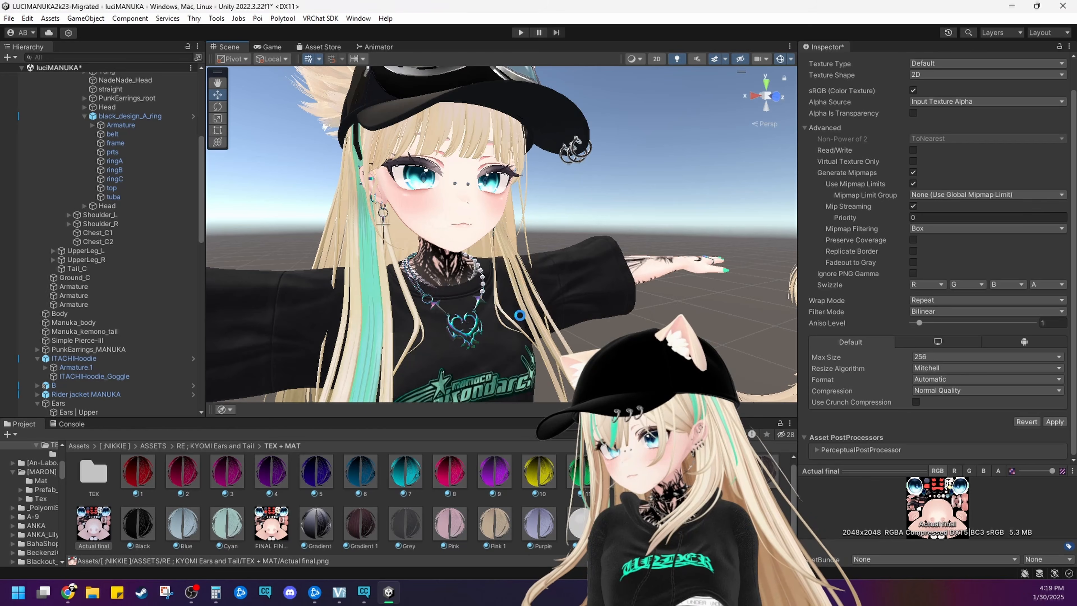
Examine the avatar's cheeks, mouth and eyes up close for texture quality
scroll(514, 298, up, 8)
middle_drag(501, 242, 498, 294)
right_drag(498, 294, 568, 273)
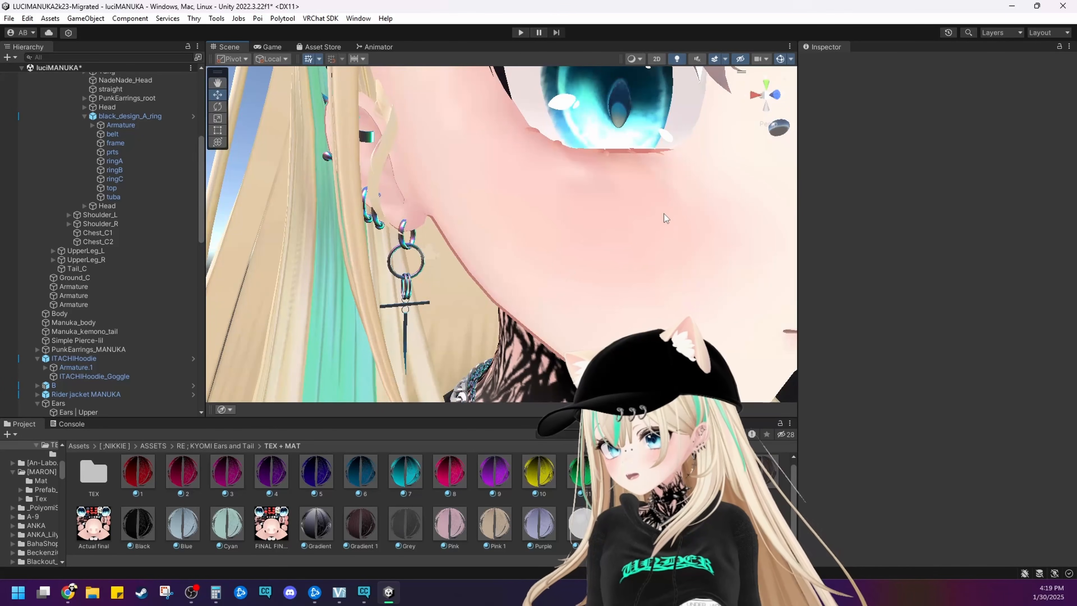
middle_drag(664, 214, 567, 202)
right_drag(567, 202, 439, 203)
middle_drag(439, 203, 423, 224)
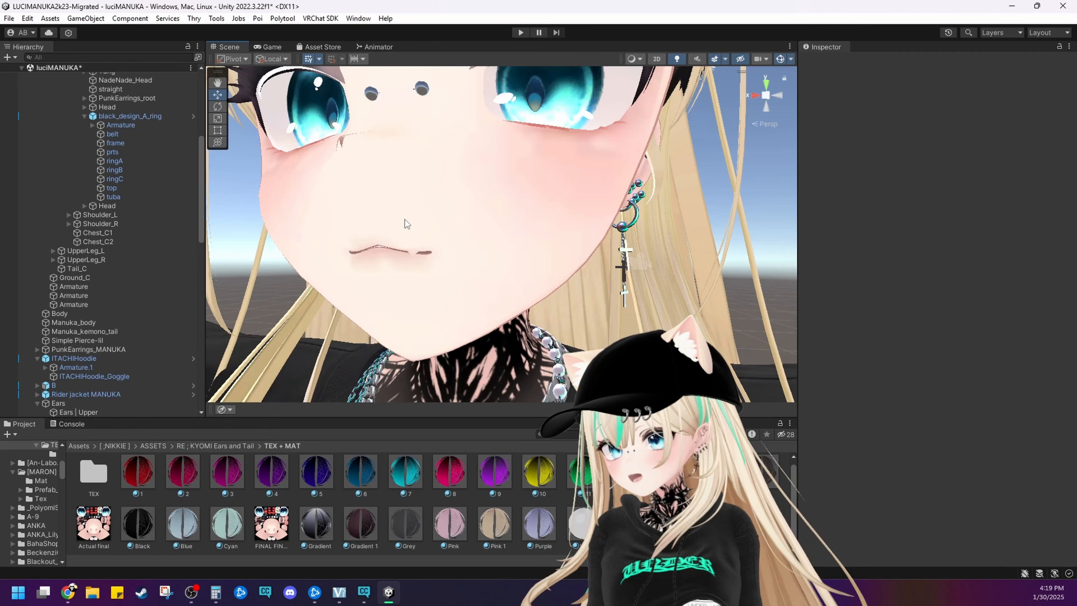
scroll(405, 220, down, 5)
mouse_move(474, 230)
right_down()
mouse_move(503, 237)
mouse_move(476, 235)
right_up()
scroll(475, 236, up, 5)
middle_drag(500, 236, 458, 249)
right_drag(458, 249, 578, 244)
middle_drag(577, 243, 557, 260)
middle_drag(526, 301, 526, 282)
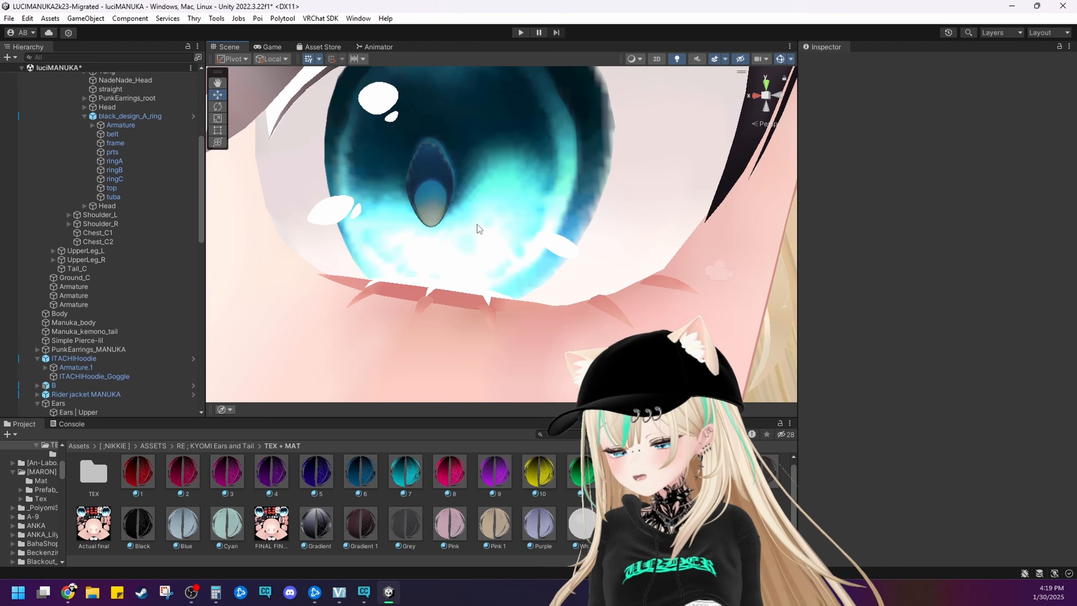
Undo the Max Size change to the face texture Actual final and save the import settings
key(ctrl+z)
key(ctrl+z)
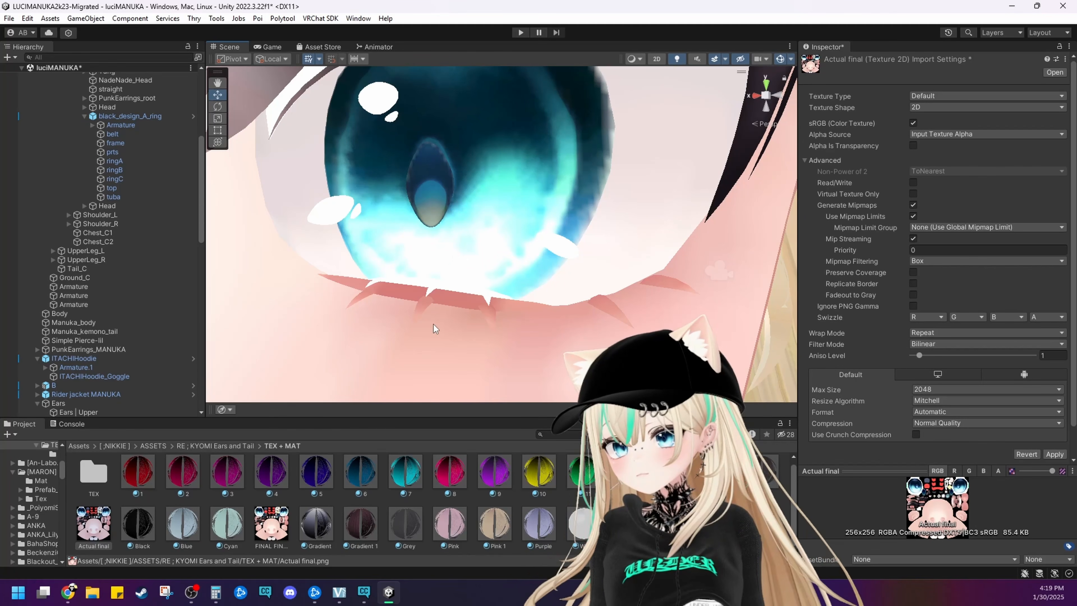
click(433, 324)
click(512, 316)
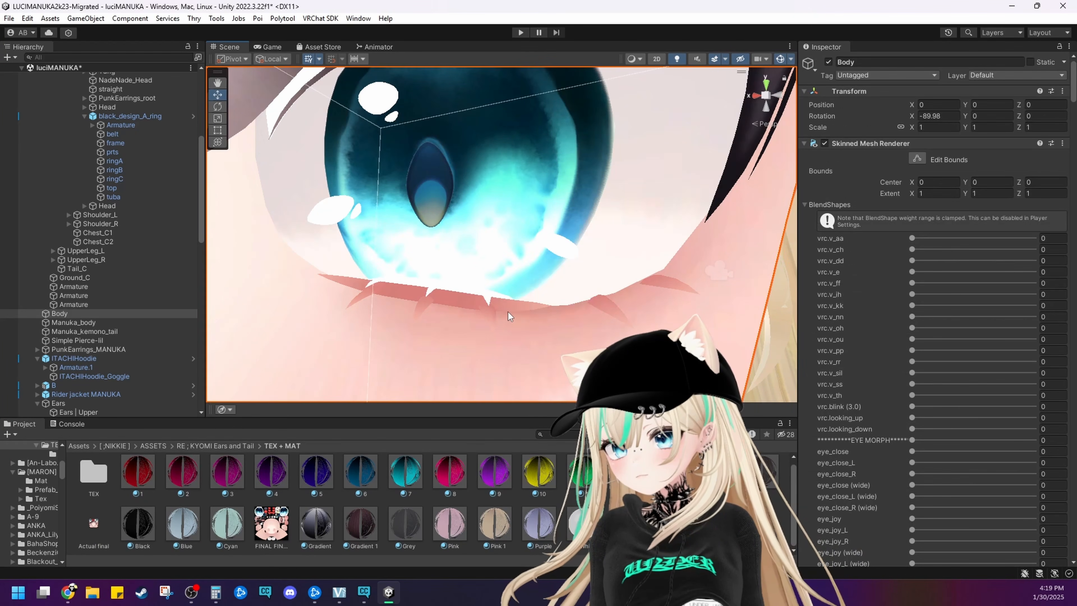
Recheck the eyes and face at different distances, and select the back hair behind the neck
scroll(508, 311, down, 6)
scroll(508, 311, up, 2)
middle_drag(507, 311, 557, 280)
scroll(500, 298, up, 2)
scroll(557, 280, down, 5)
middle_drag(458, 361, 470, 257)
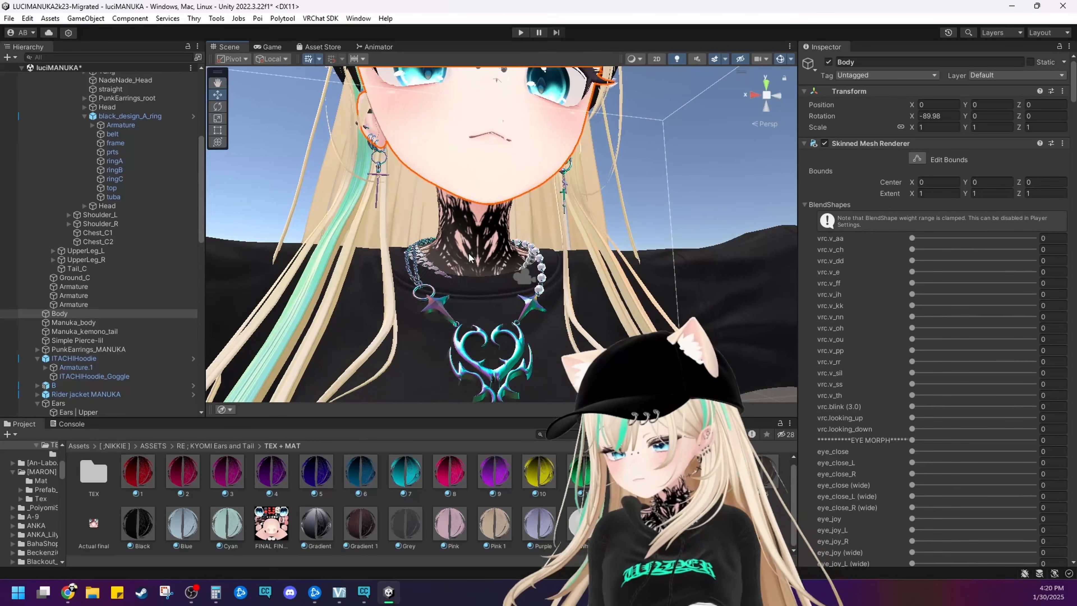
click(469, 254)
click(469, 253)
click(479, 222)
click(479, 221)
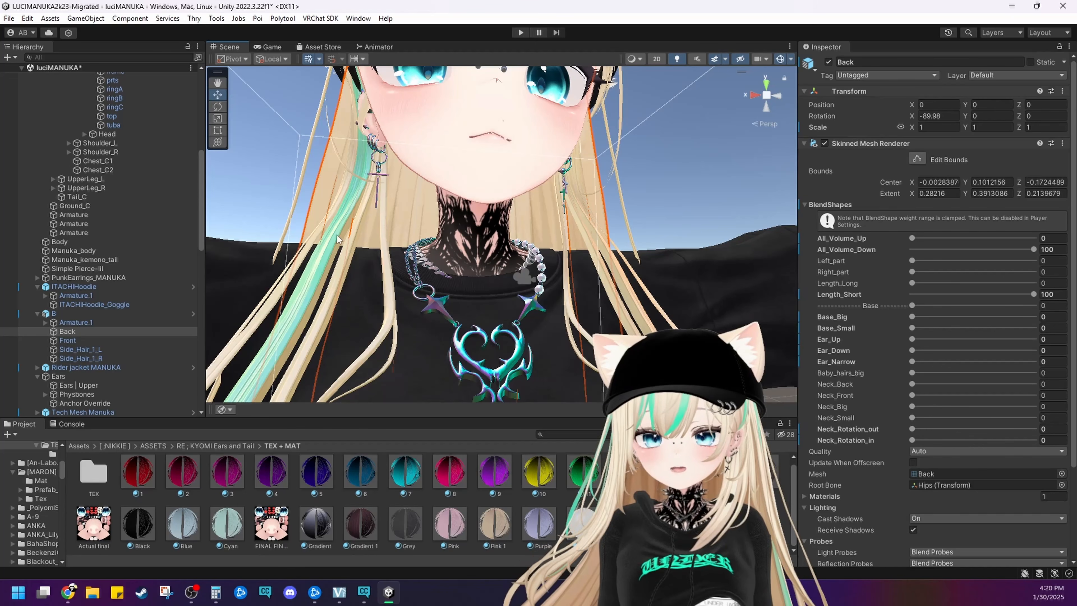
Examine the tattooed arm and the shirt sleeve from several angles
scroll(379, 255, down, 2)
mouse_move(378, 256)
middle_down()
mouse_move(512, 238)
mouse_move(431, 246)
middle_up()
scroll(421, 255, down, 4)
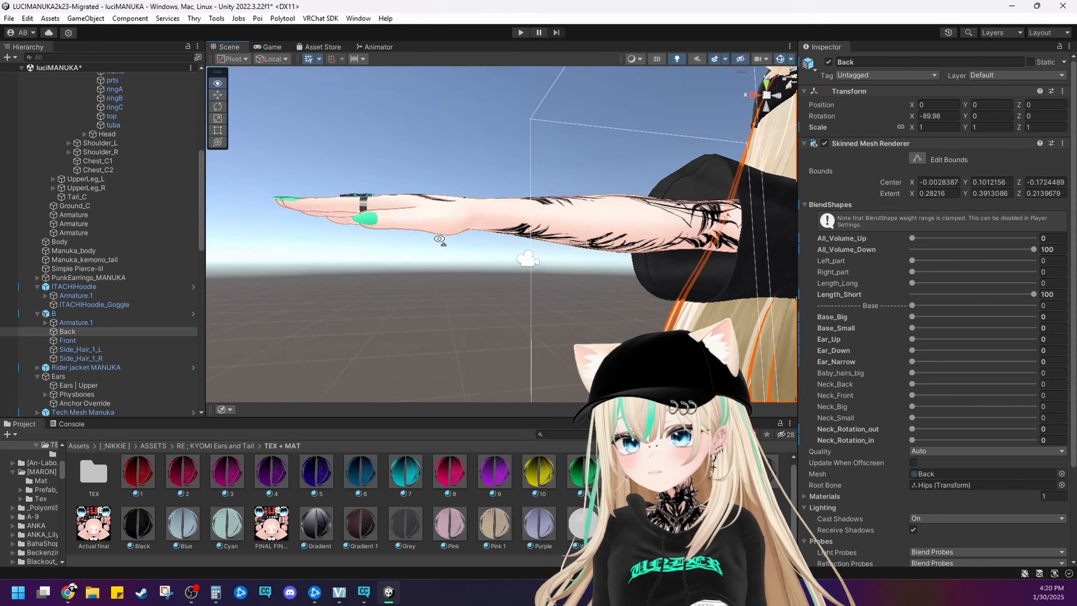
right_drag(421, 255, 440, 303)
right_drag(487, 237, 431, 249)
middle_drag(430, 249, 373, 250)
right_drag(423, 248, 402, 260)
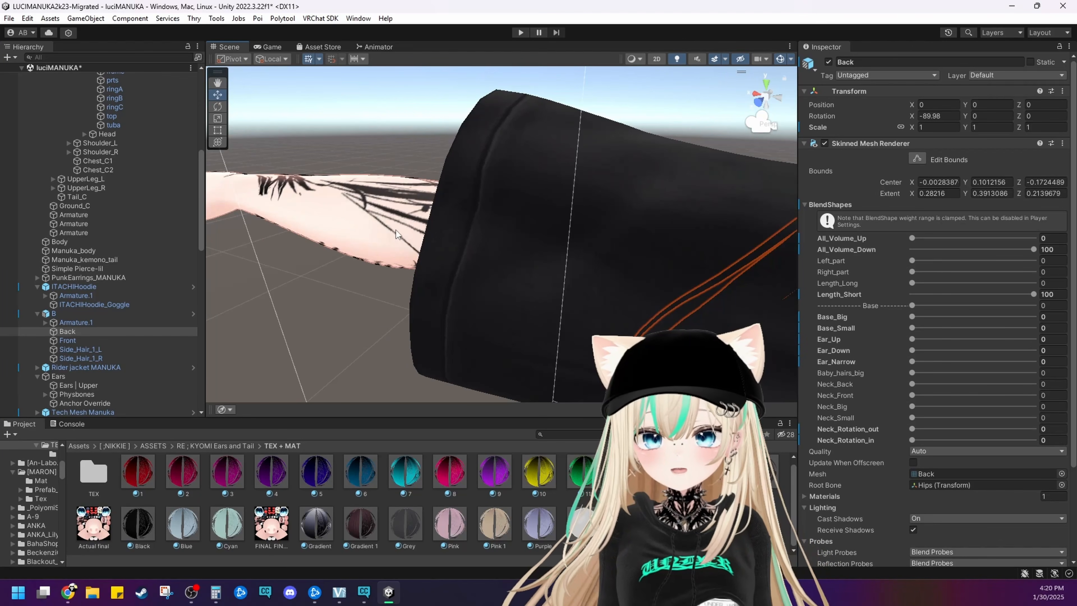
Select the Manuka_body mesh, collapse its BlendShapes and expand its material settings
click(355, 219)
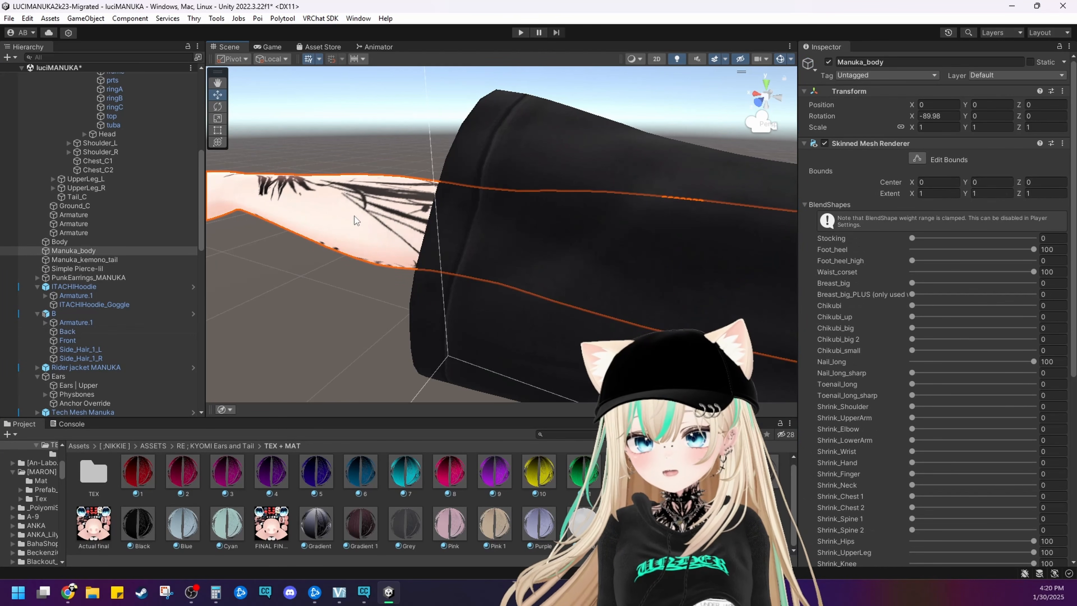
click(818, 205)
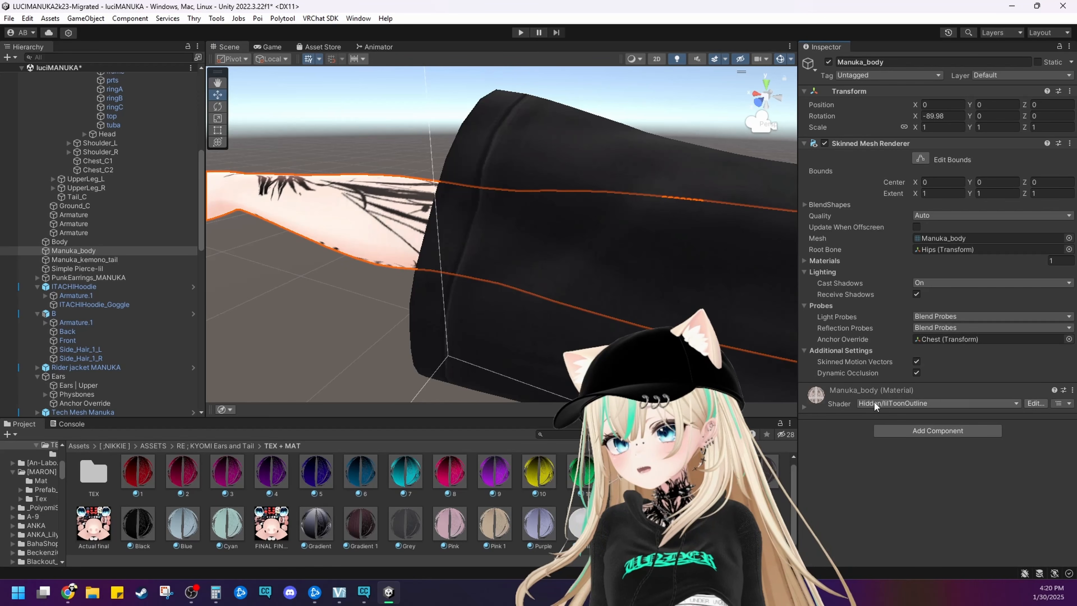
click(837, 392)
scroll(850, 410, down, 5)
Examine the tattooed hand, its nails and rings up close from several angles
alt+drag(490, 243, 505, 330)
scroll(504, 331, up, 4)
middle_drag(303, 248, 663, 336)
scroll(331, 287, up, 3)
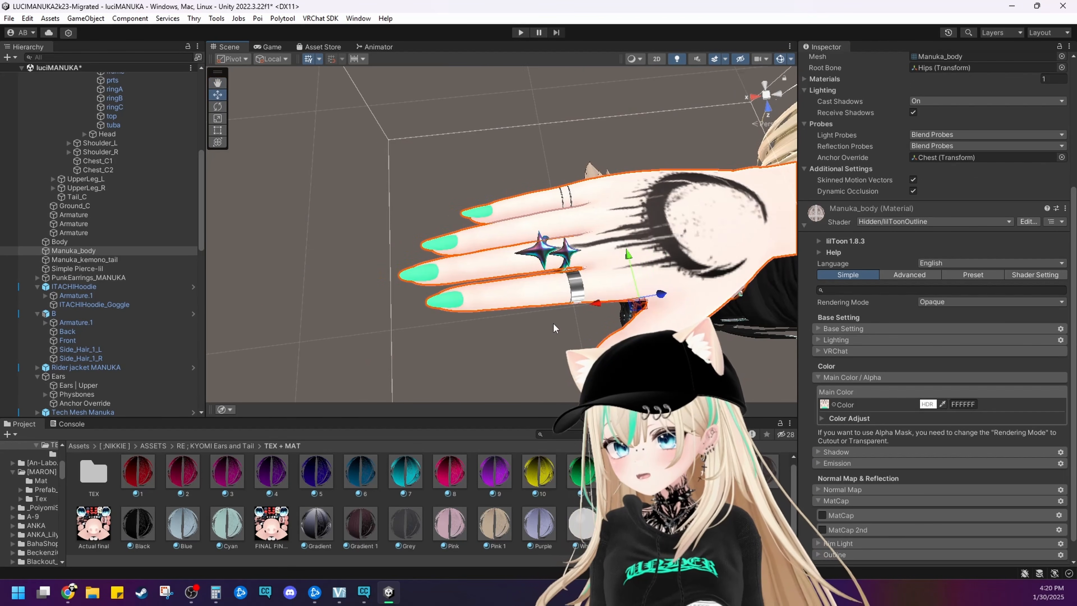
alt+drag(605, 343, 531, 336)
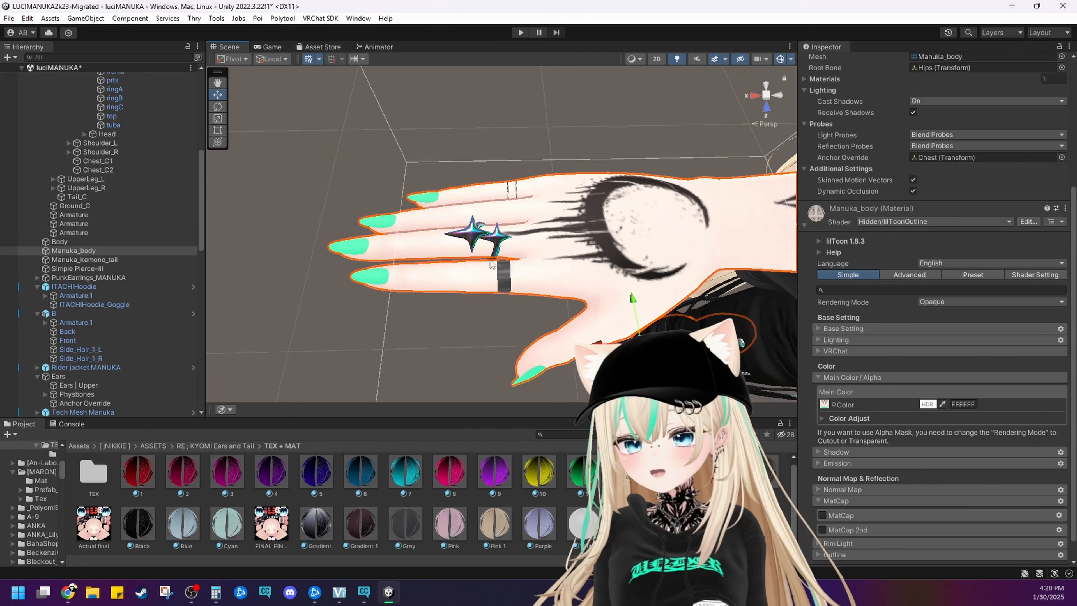
mouse_move(573, 252)
middle_down()
mouse_move(551, 247)
mouse_move(582, 251)
middle_up()
alt+drag(581, 250, 530, 234)
scroll(648, 238, down, 5)
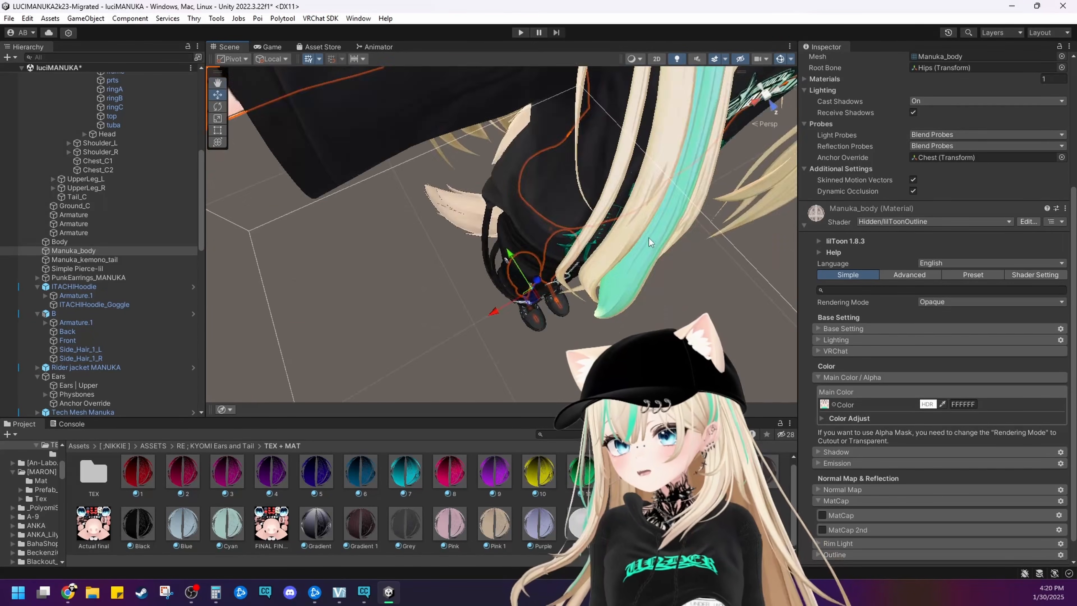
Select Necklace 2 around the neck, expand its Silver N material and locate its main color texture in the project
alt+drag(648, 237, 674, 148)
middle_drag(674, 148, 507, 181)
click(490, 175)
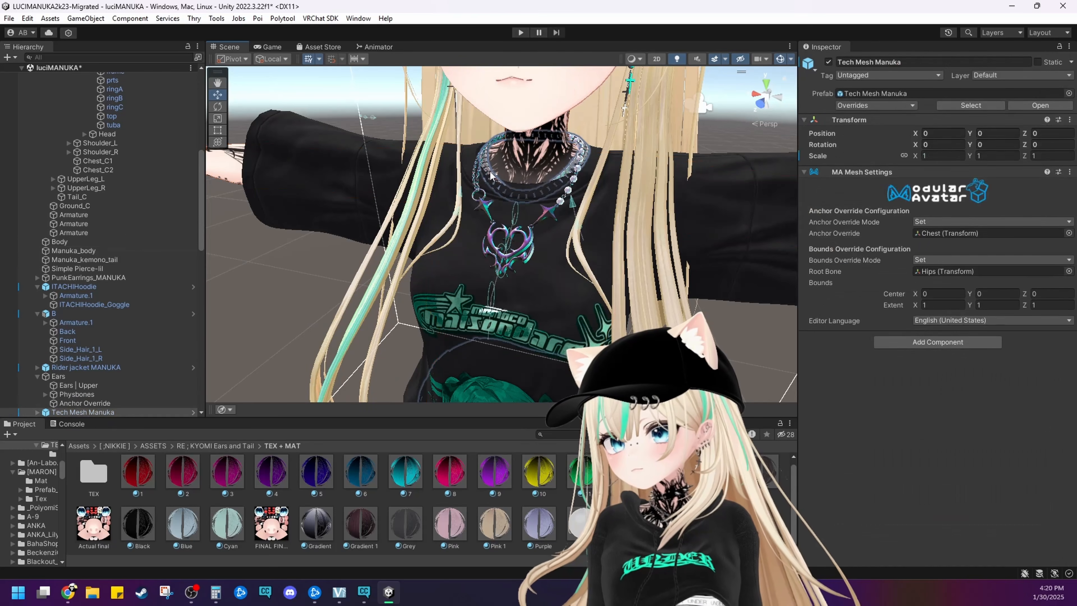
click(490, 175)
click(823, 405)
scroll(829, 409, down, 10)
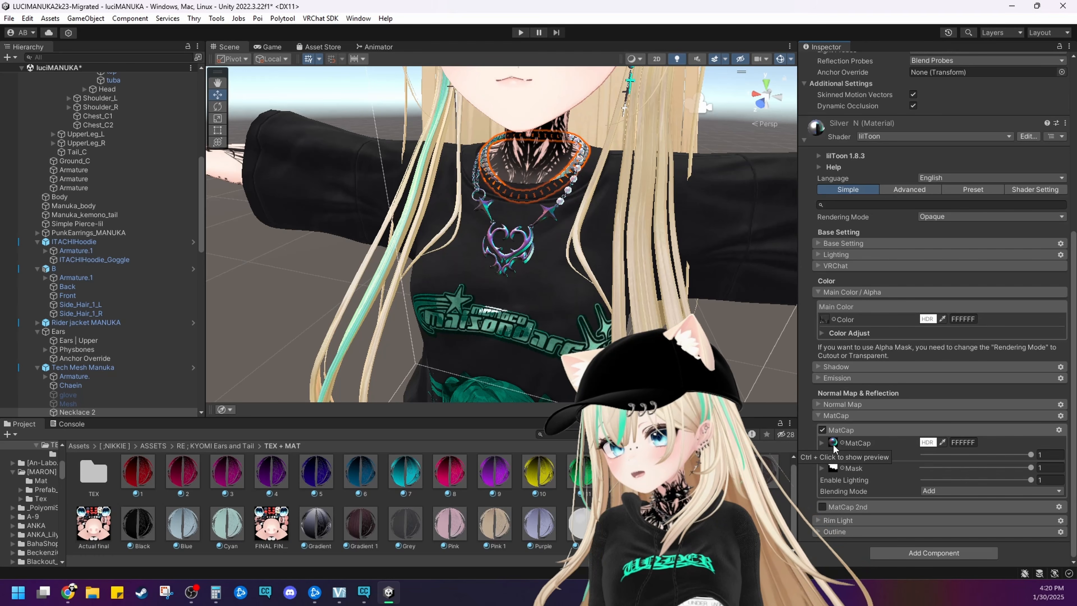
click(823, 322)
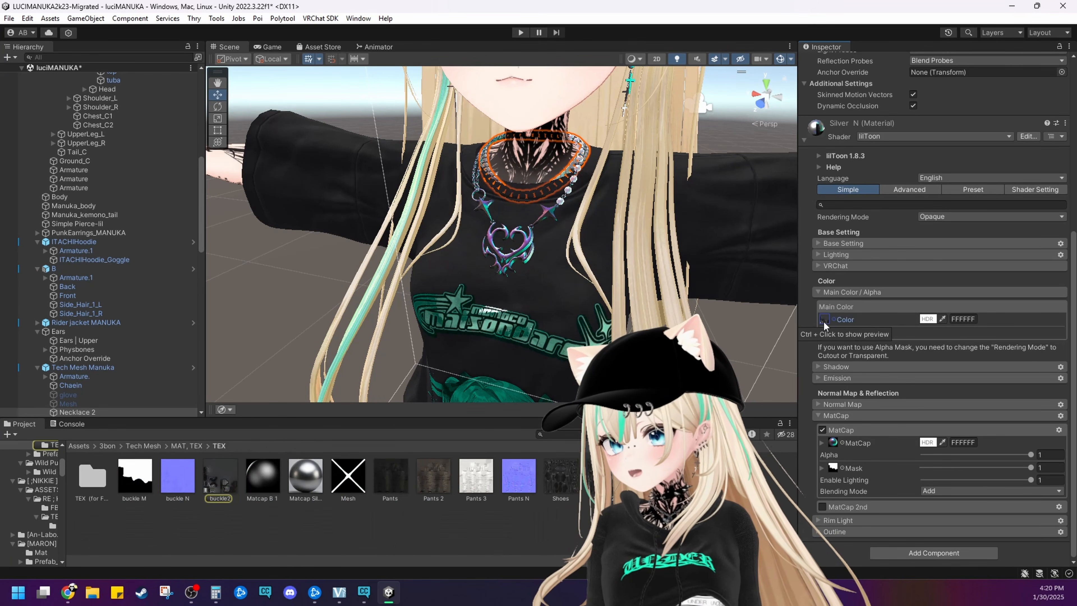
Set the Max Size of the necklace texture buckle2 to 512 and check the neck and necklace at different distances
click(231, 480)
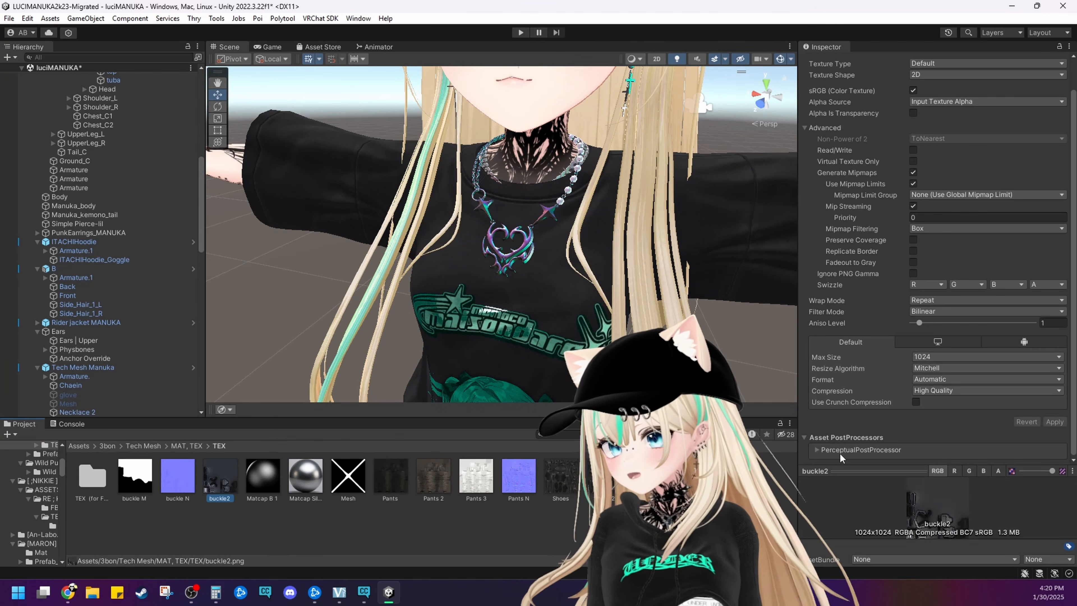
click(929, 359)
click(937, 419)
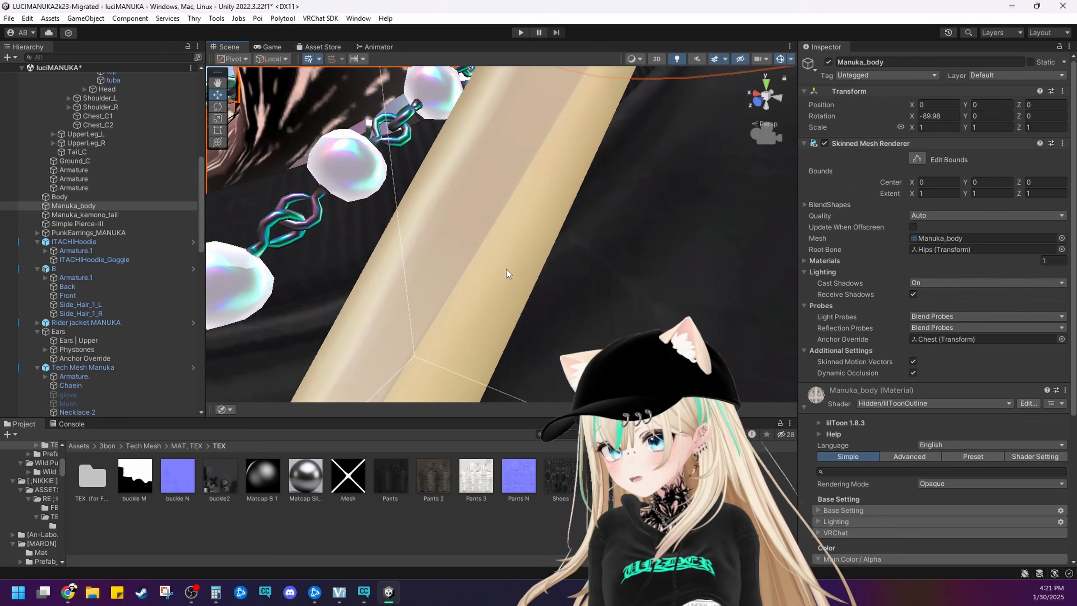
middle_drag(506, 270, 523, 276)
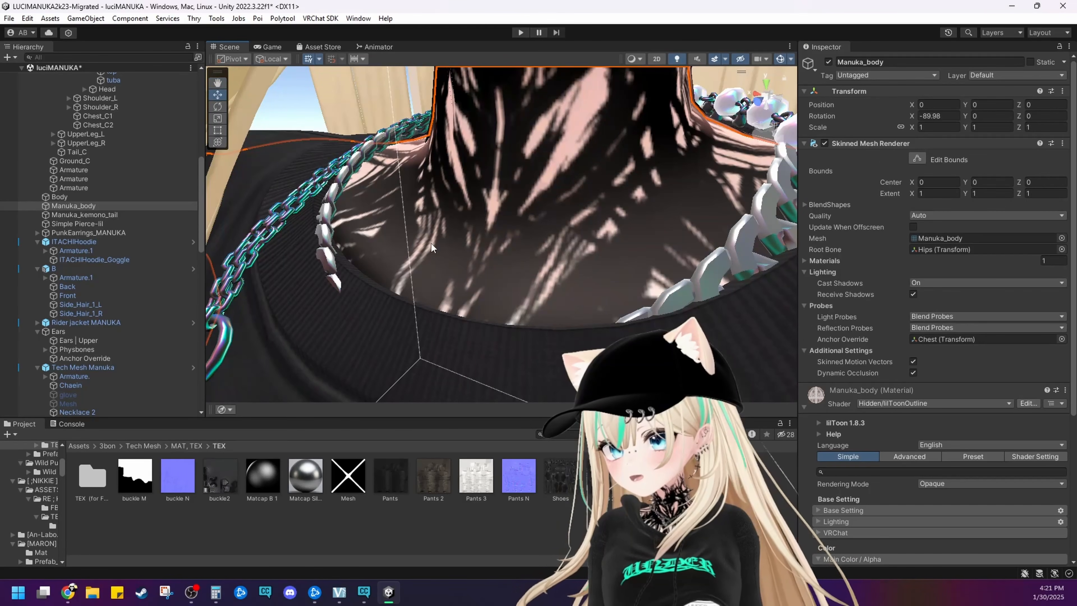
scroll(430, 243, down, 10)
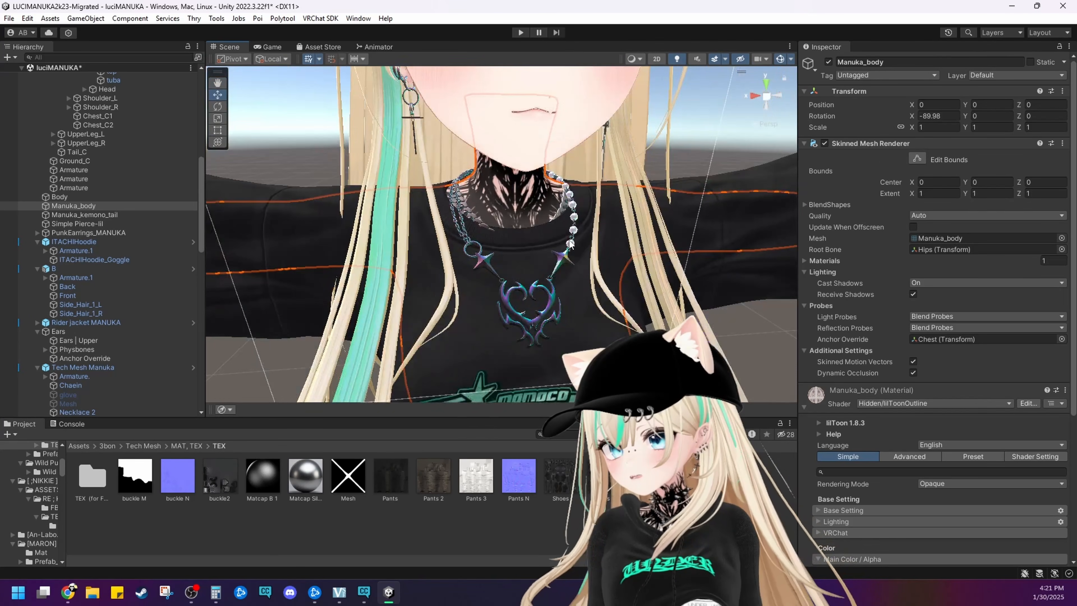
middle_drag(571, 244, 534, 243)
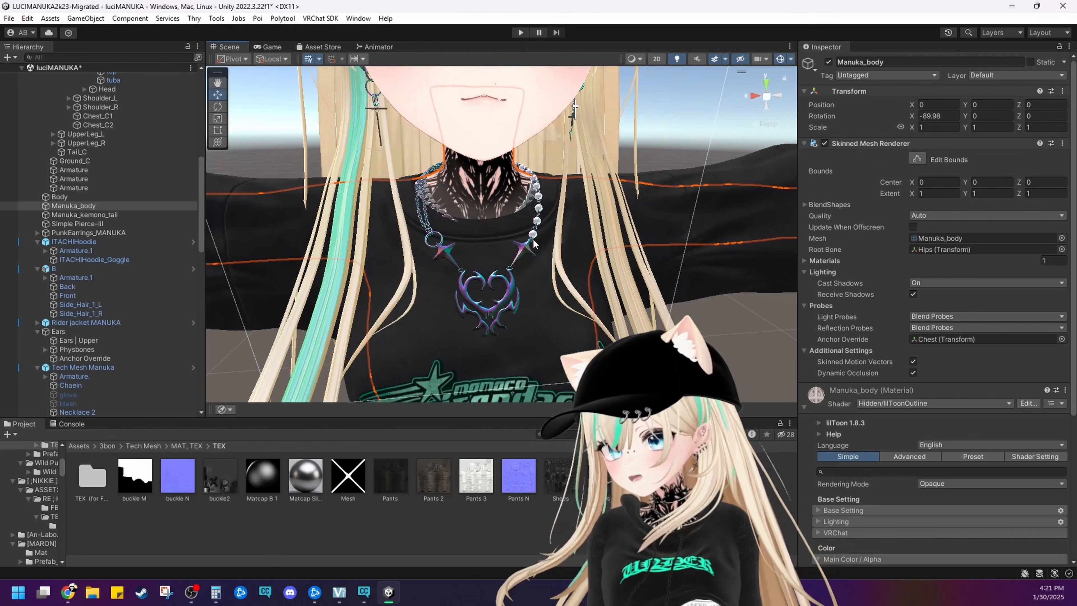
Set the Max Size of Necklace 2's MatCap mask texture buckle M to 64 and save the import settings
click(531, 201)
click(531, 202)
scroll(845, 406, down, 6)
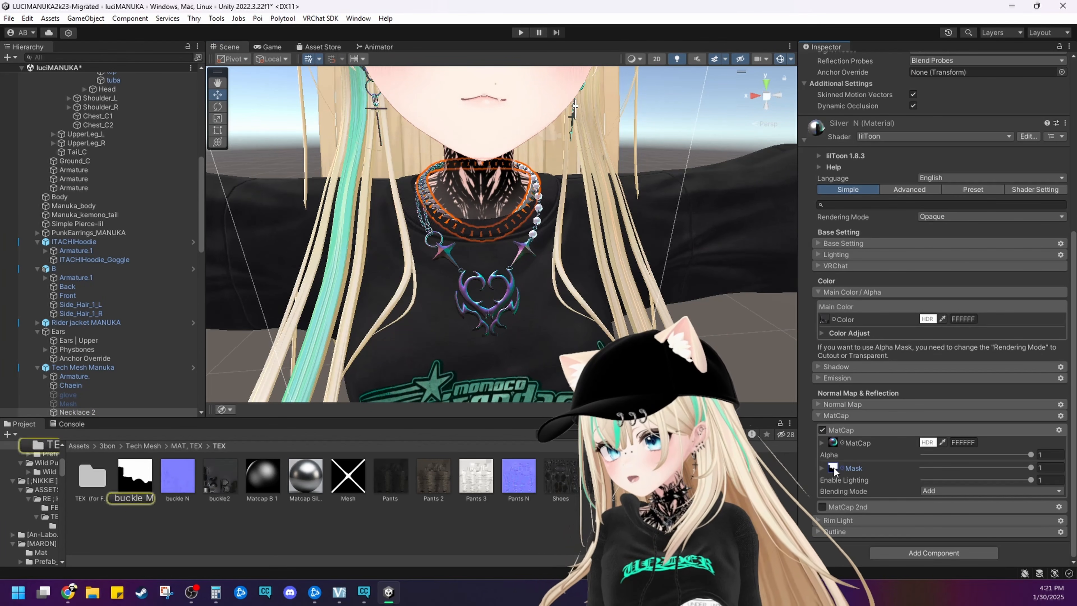
click(156, 474)
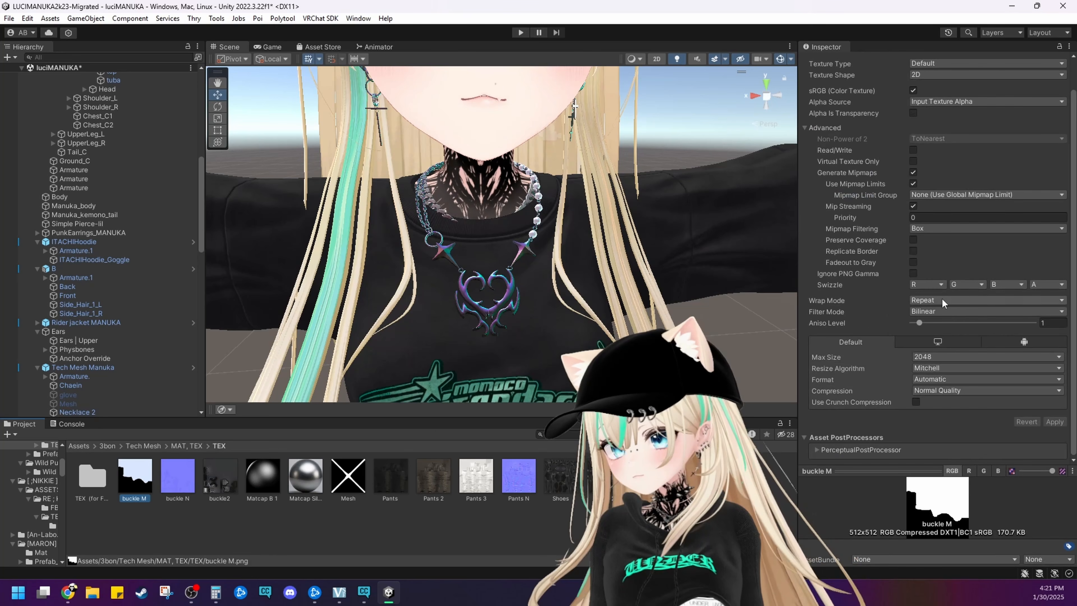
click(935, 356)
click(936, 382)
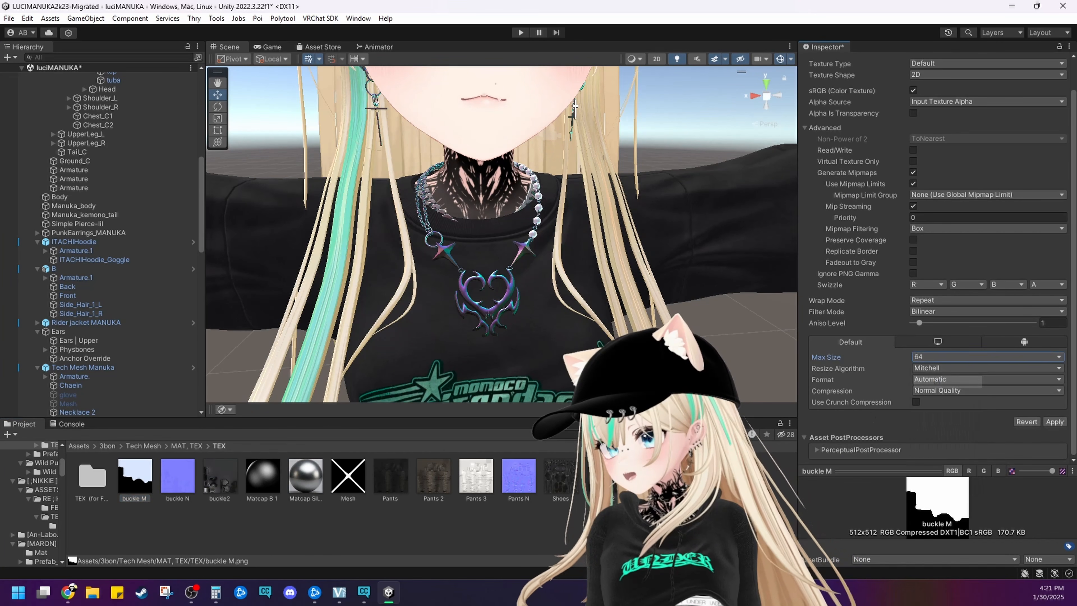
click(714, 336)
click(525, 317)
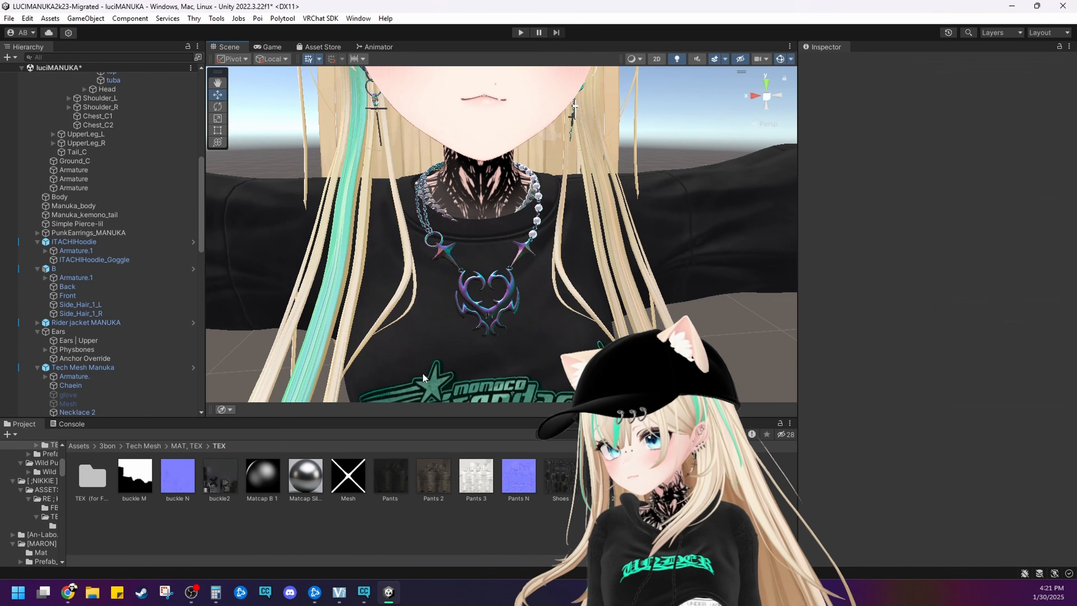
Examine the necklace and chains around the neck from several angles and distances
scroll(471, 314, up, 8)
alt+drag(477, 331, 445, 319)
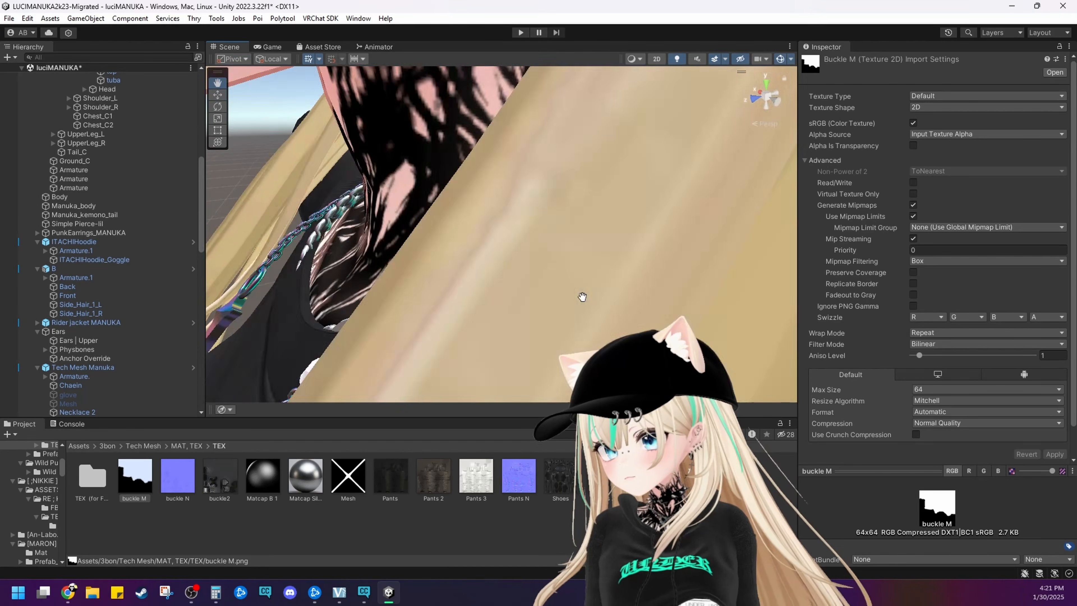
alt+drag(577, 296, 592, 257)
scroll(593, 260, down, 5)
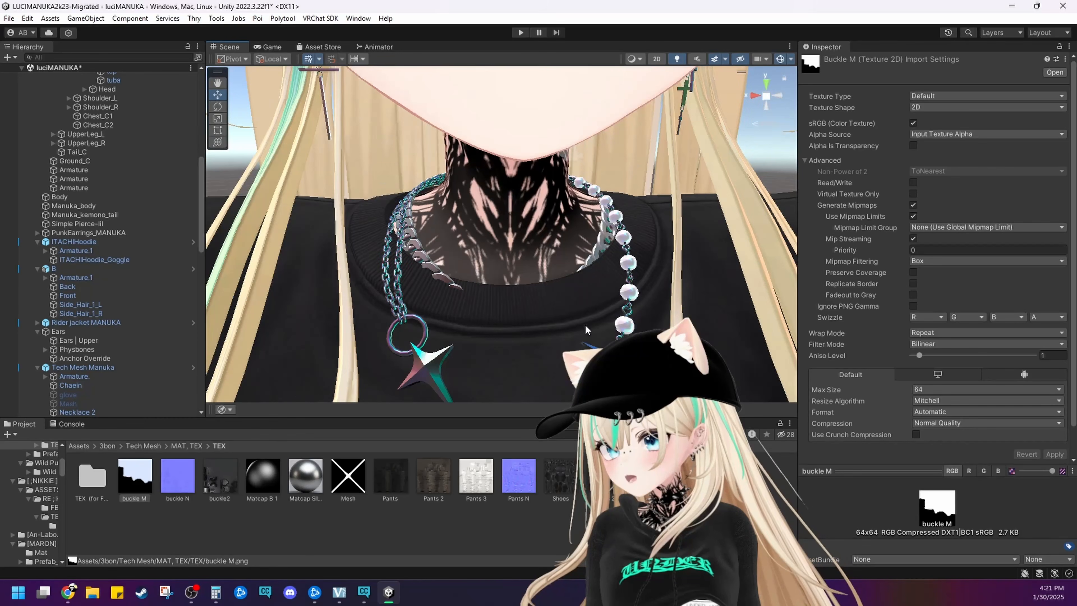
scroll(580, 309, up, 4)
middle_drag(585, 324, 547, 399)
scroll(579, 309, down, 8)
scroll(580, 308, up, 3)
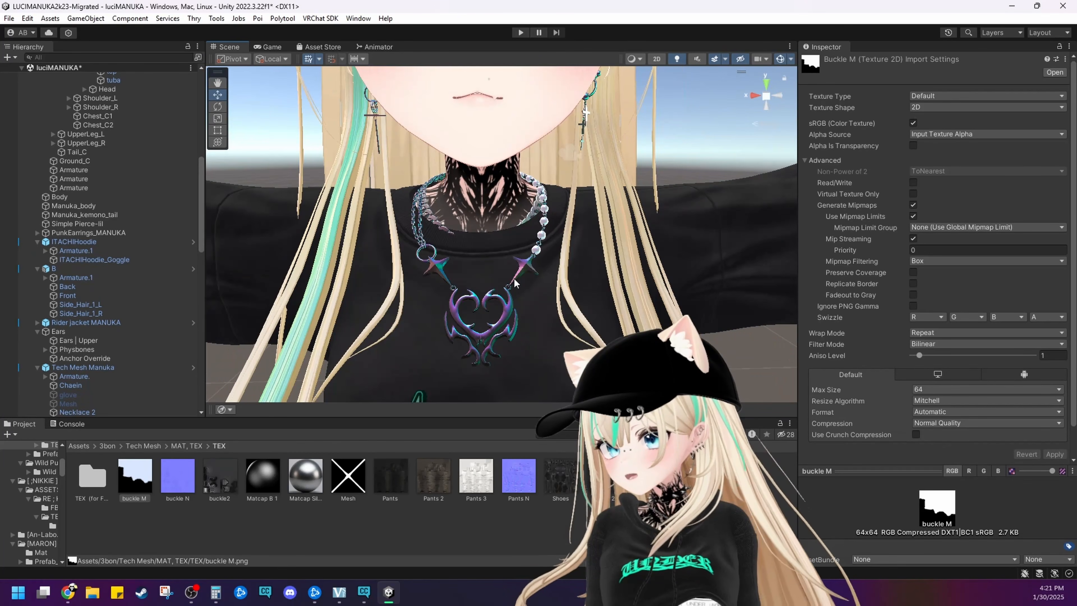
Select NeckChain_2 and check its Metal material for assigned textures
click(514, 278)
click(812, 398)
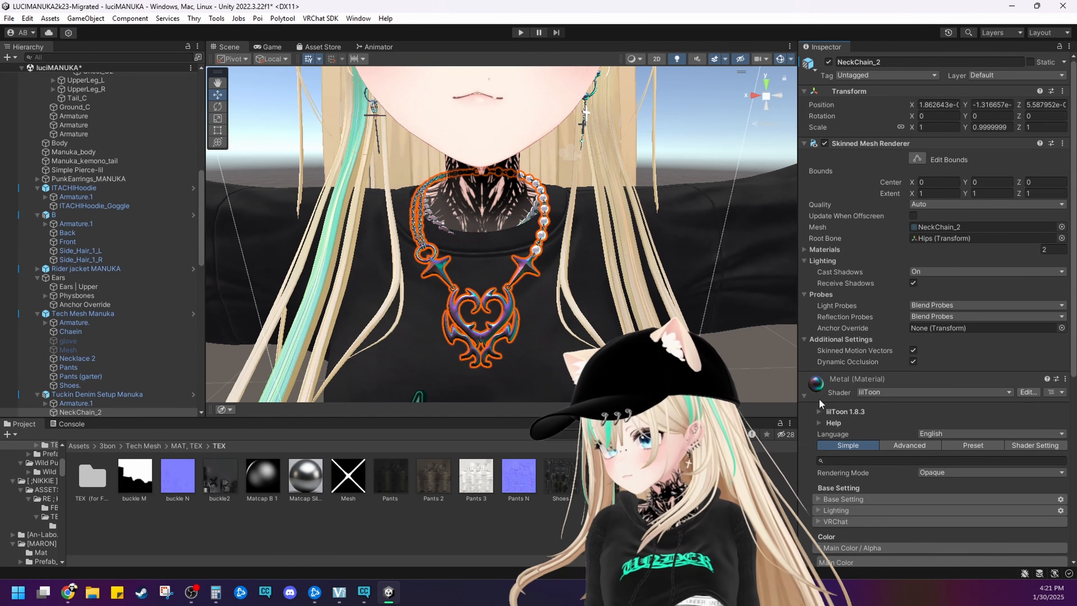
scroll(826, 408, down, 10)
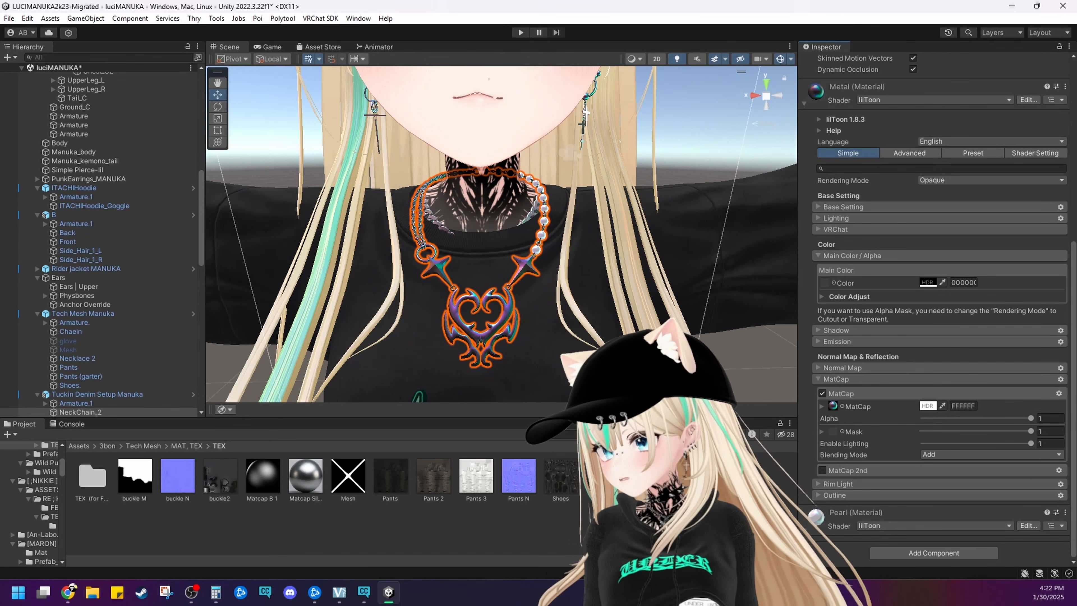
Expand the neck chain's Pearl material and check its Normal Map and Shadow settings for textures
click(821, 516)
scroll(817, 513, down, 4)
scroll(817, 505, down, 5)
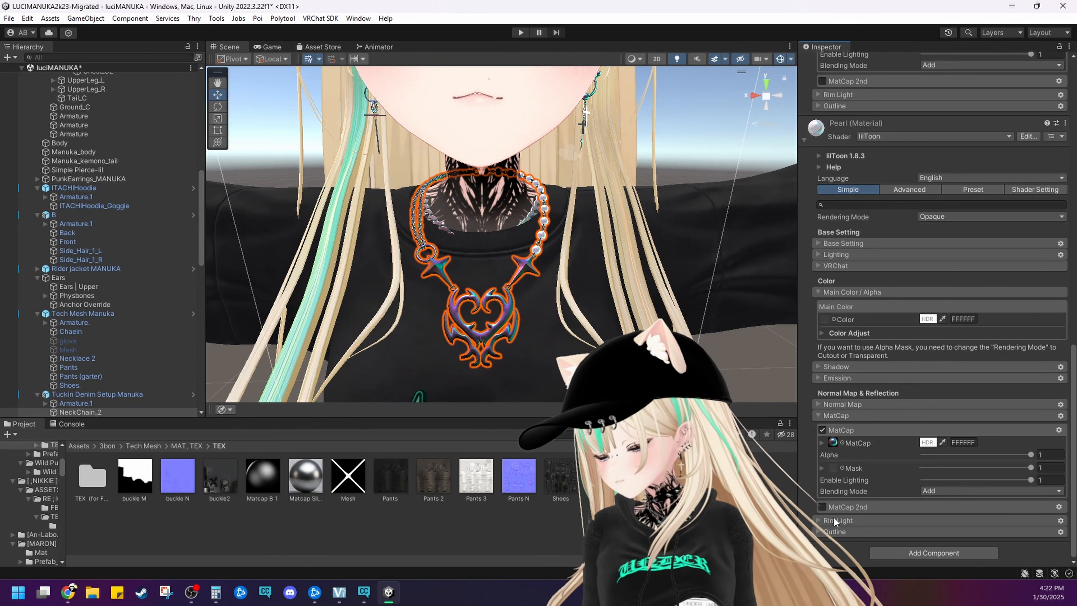
click(839, 407)
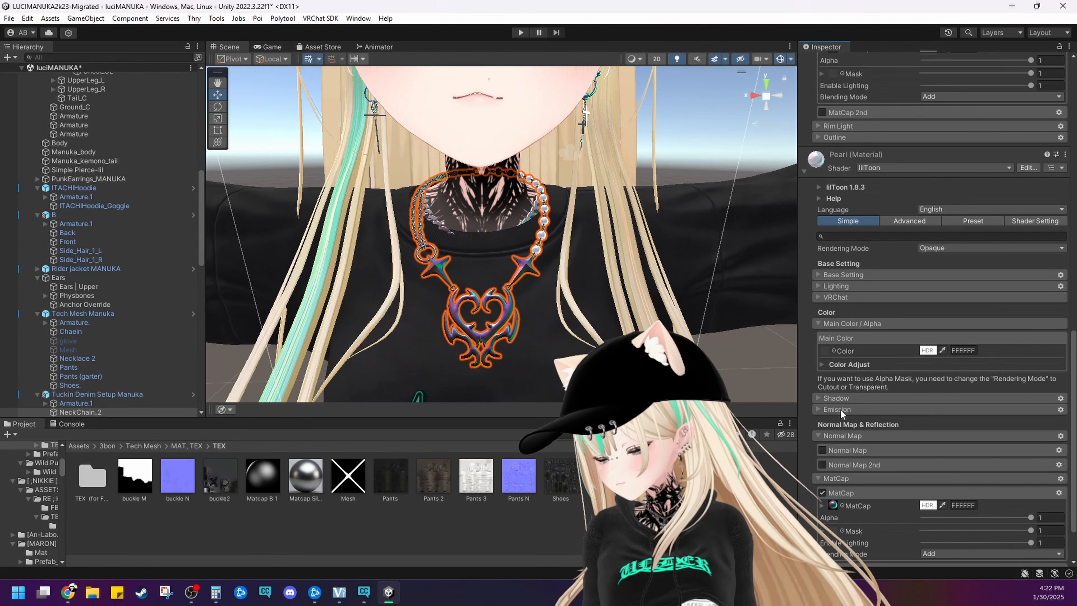
click(833, 438)
click(831, 368)
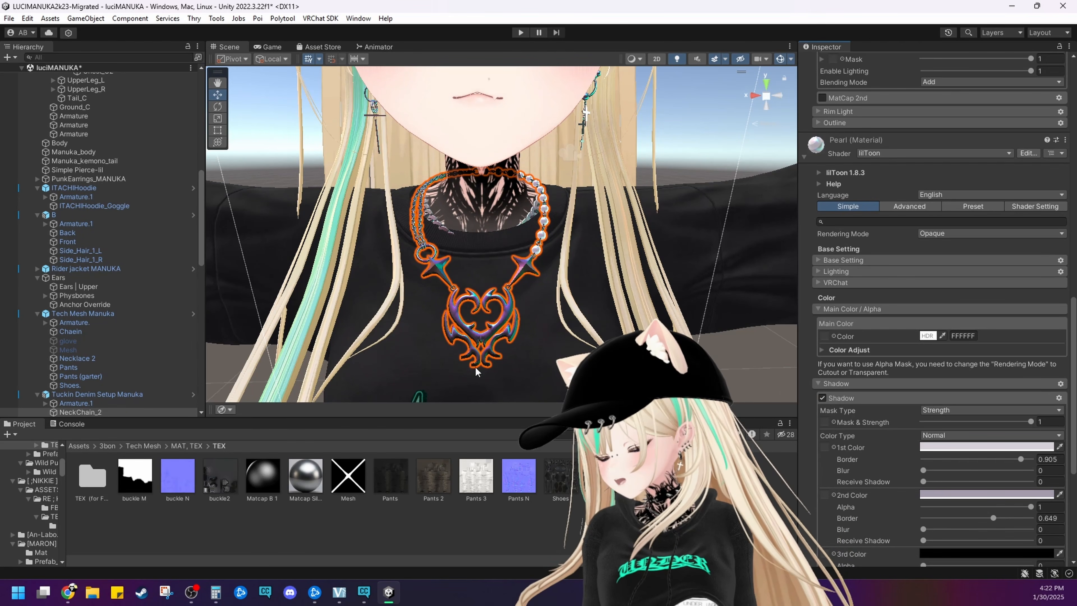
Select the T-shirt mesh, expand its Tshirt 1 material and open the import settings of Tshirt In Base Black
scroll(366, 271, down, 5)
middle_drag(366, 272, 369, 114)
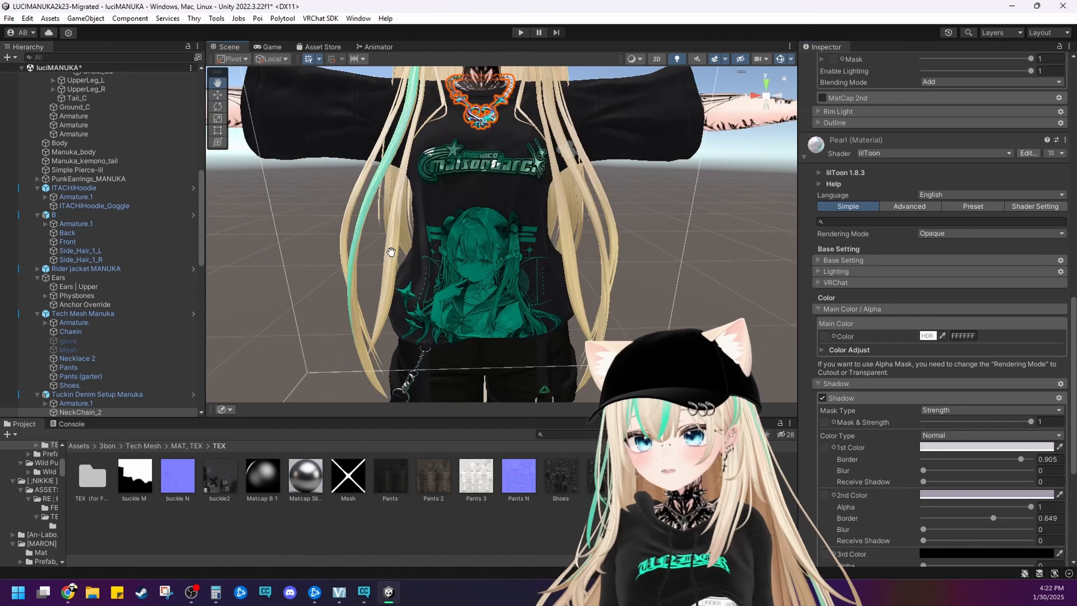
click(463, 227)
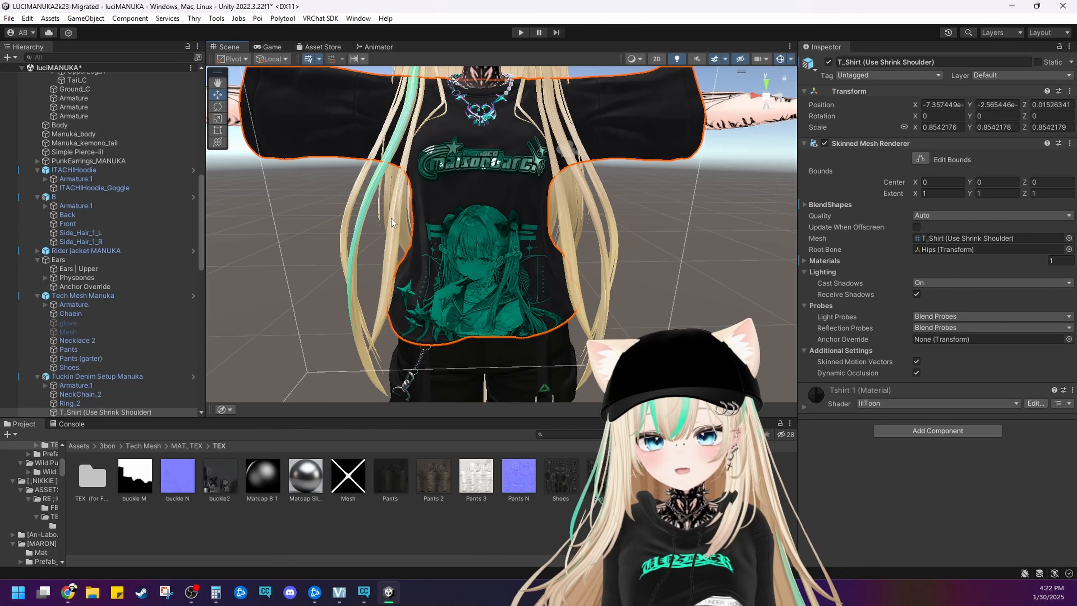
click(822, 390)
scroll(826, 407, down, 12)
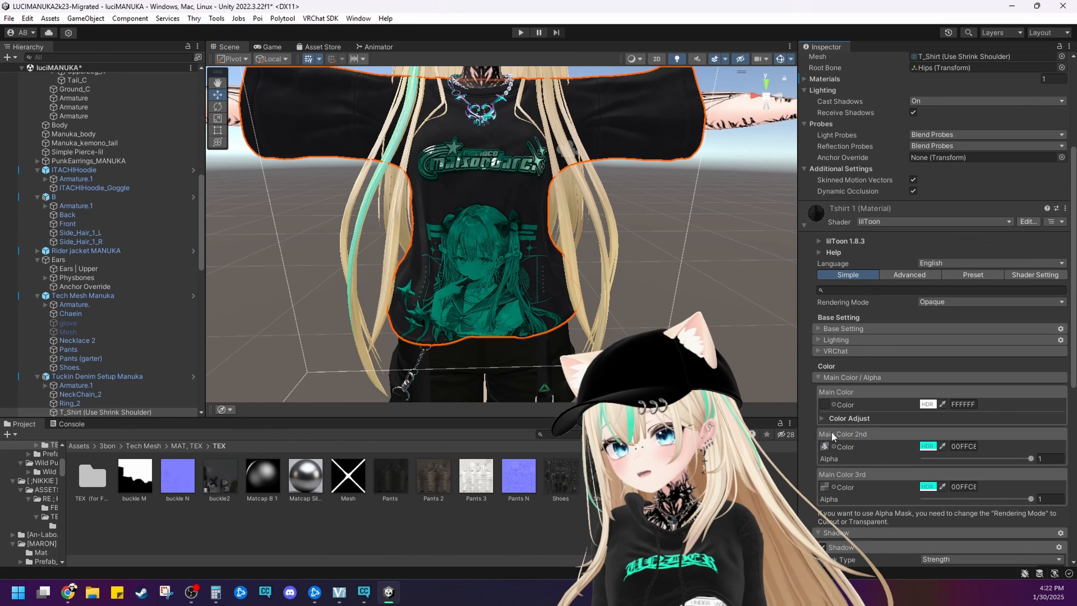
click(717, 476)
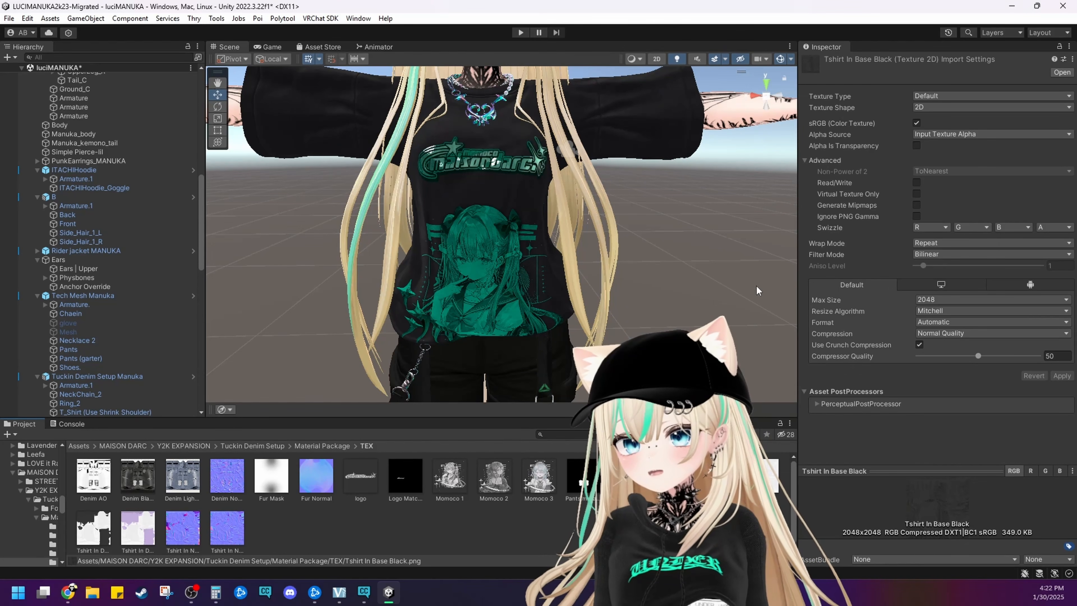
Set the Max Size of Tshirt In Base Black to 512, save the import settings and check the shirt up close
click(922, 299)
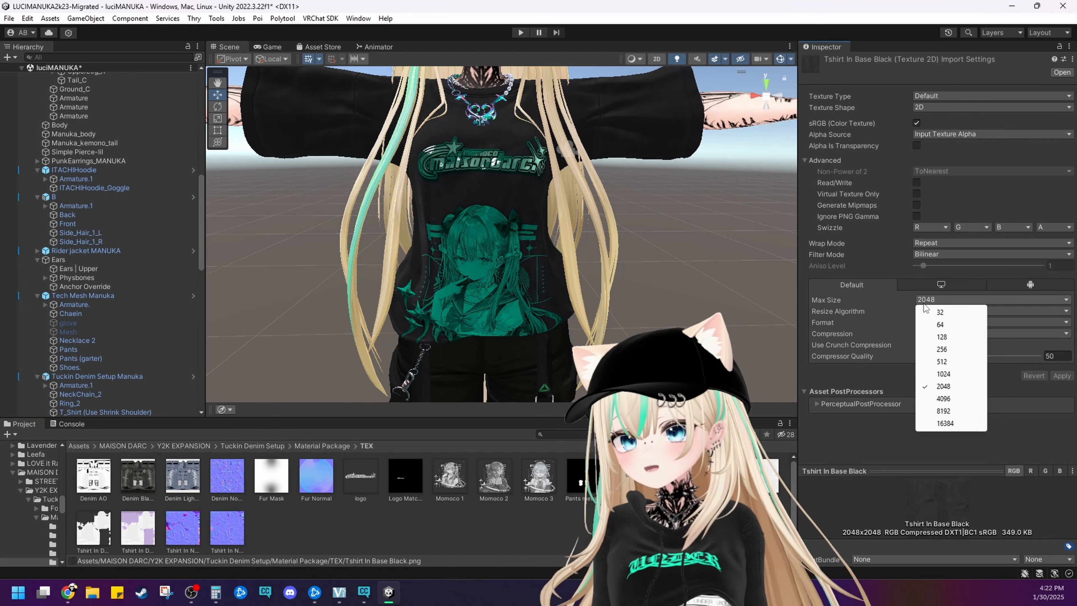
click(935, 361)
click(725, 337)
click(525, 317)
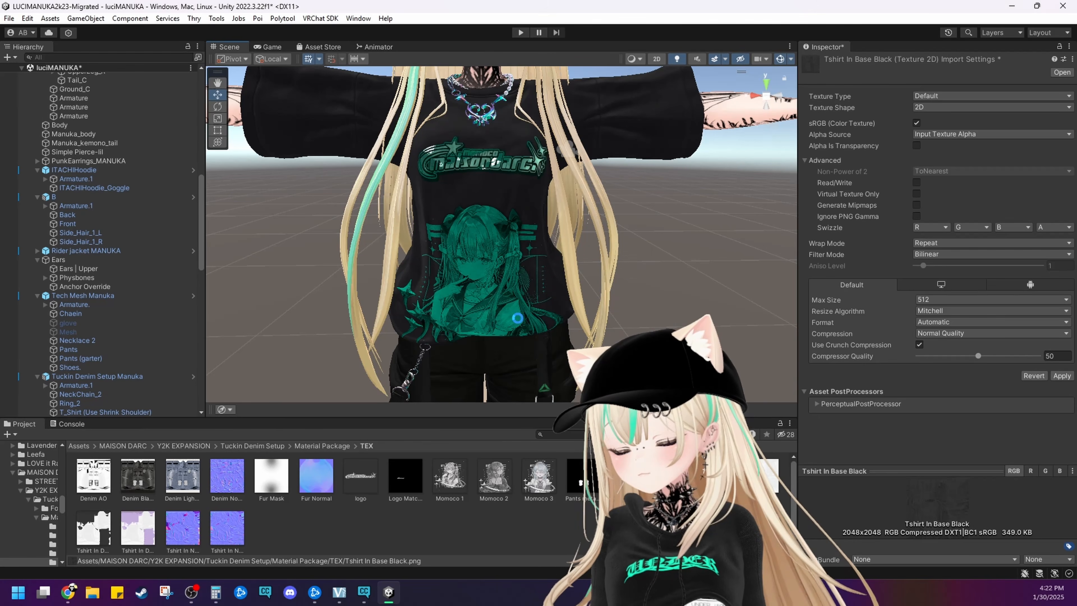
scroll(447, 314, up, 5)
scroll(448, 314, up, 2)
middle_drag(448, 314, 473, 320)
right_drag(416, 283, 408, 281)
middle_drag(408, 282, 379, 267)
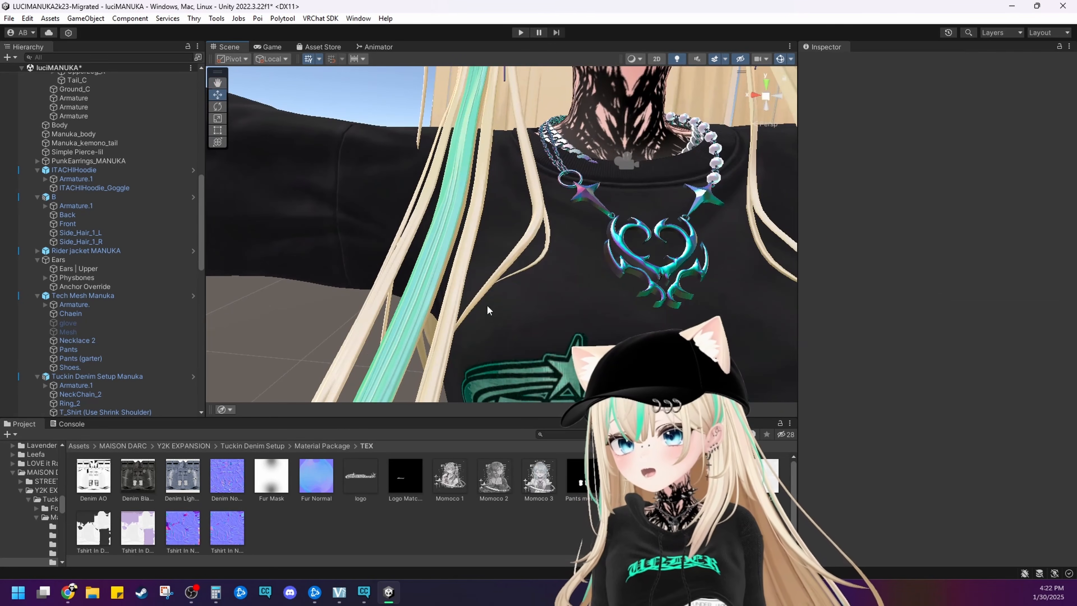
Open the T-shirt's Main Color 2nd texture Momoco 1, set its Max Size to 1024 and save the import settings
click(540, 260)
click(540, 260)
scroll(902, 402, down, 5)
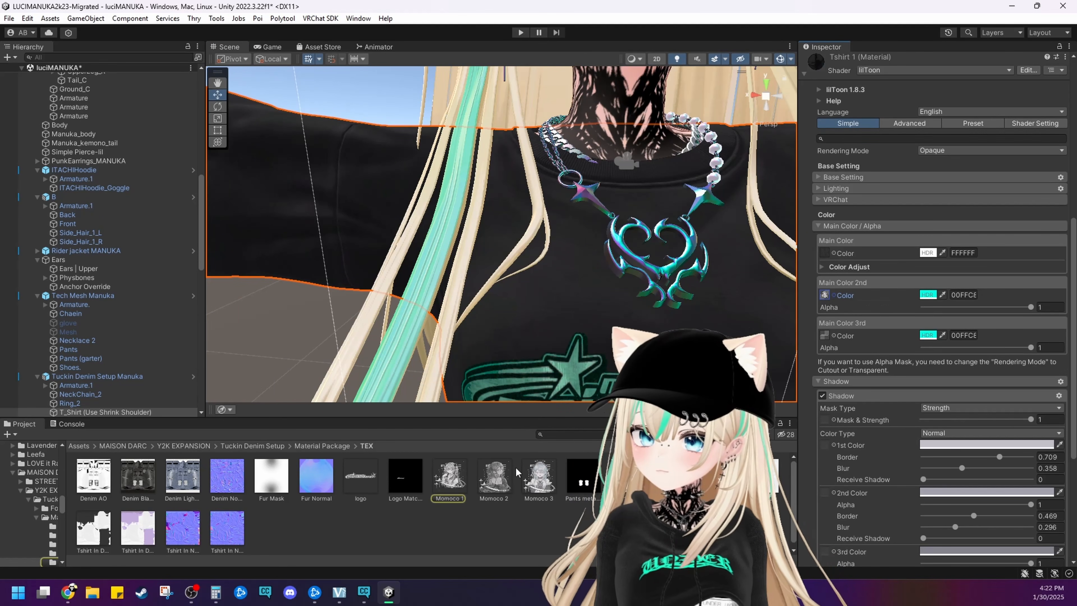
click(455, 489)
click(935, 298)
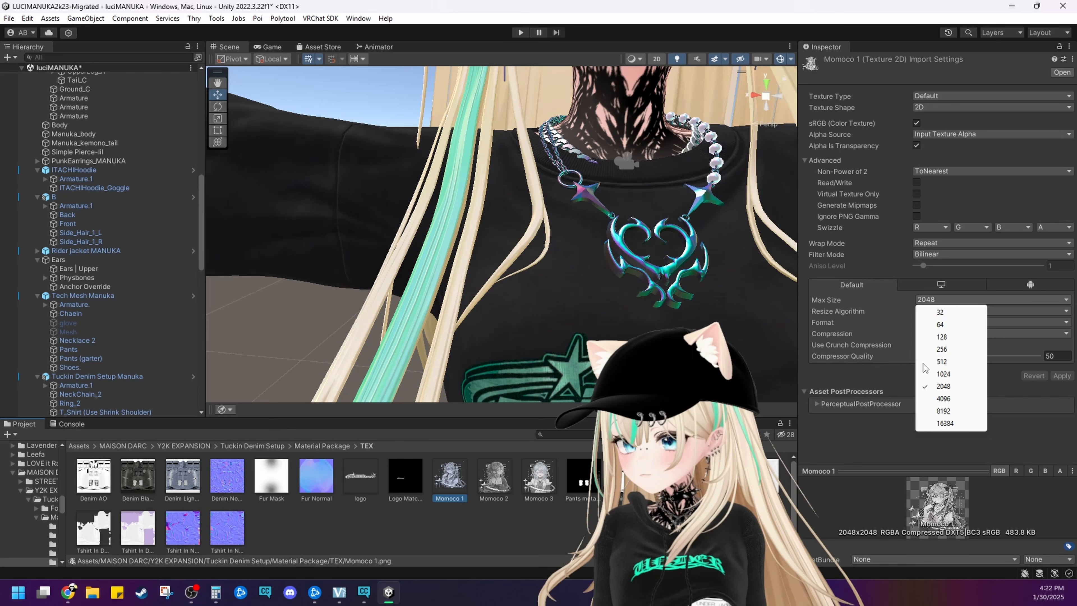
click(944, 373)
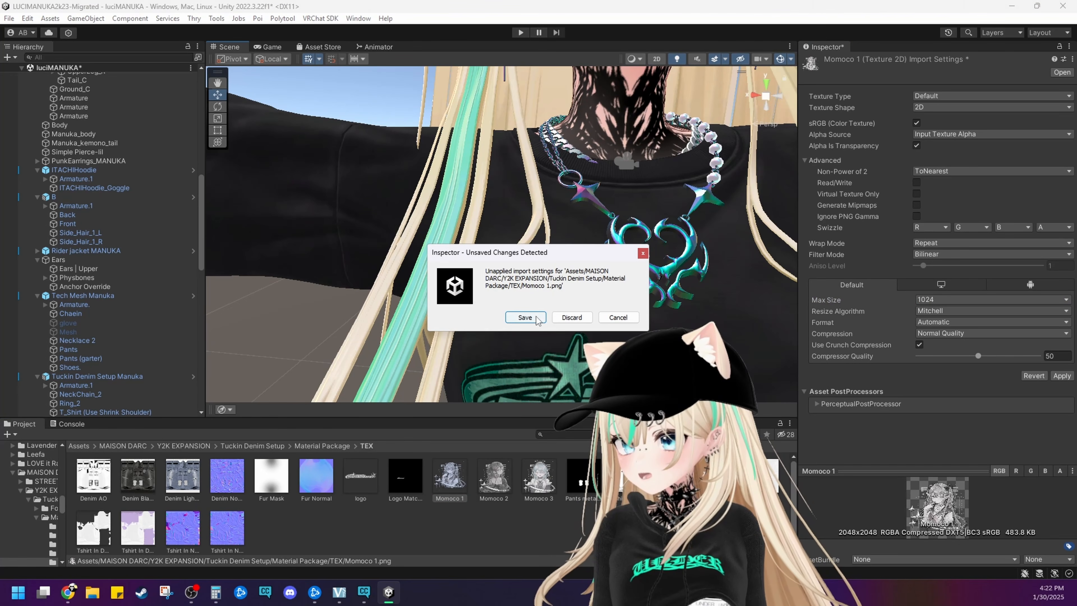
click(536, 319)
Examine the character print on the T-shirt up close and from full-body distance for loss of quality
click(557, 310)
scroll(564, 289, up, 5)
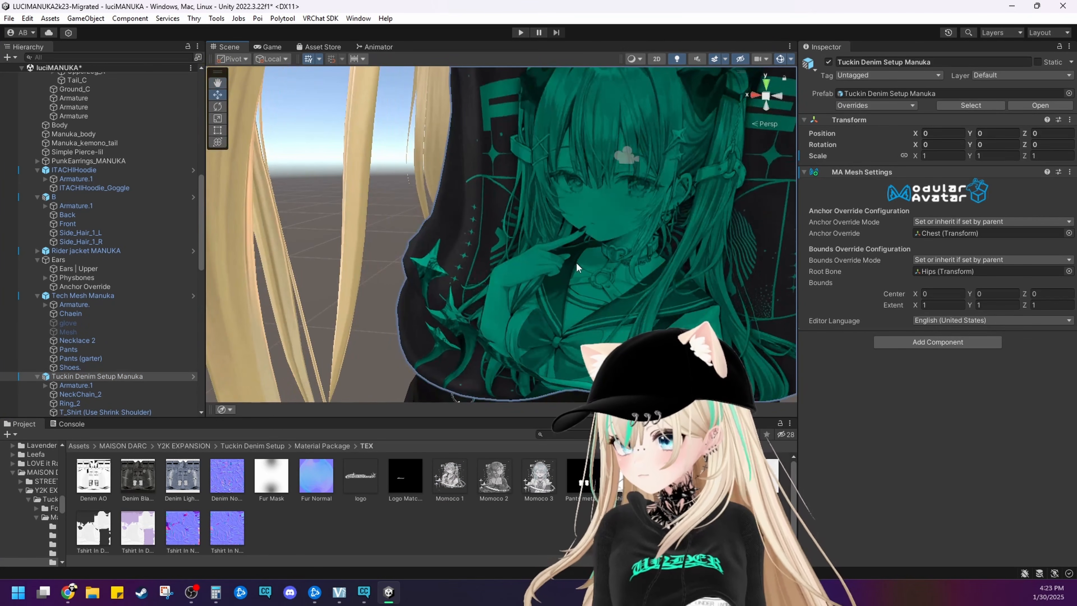
right_drag(570, 264, 481, 217)
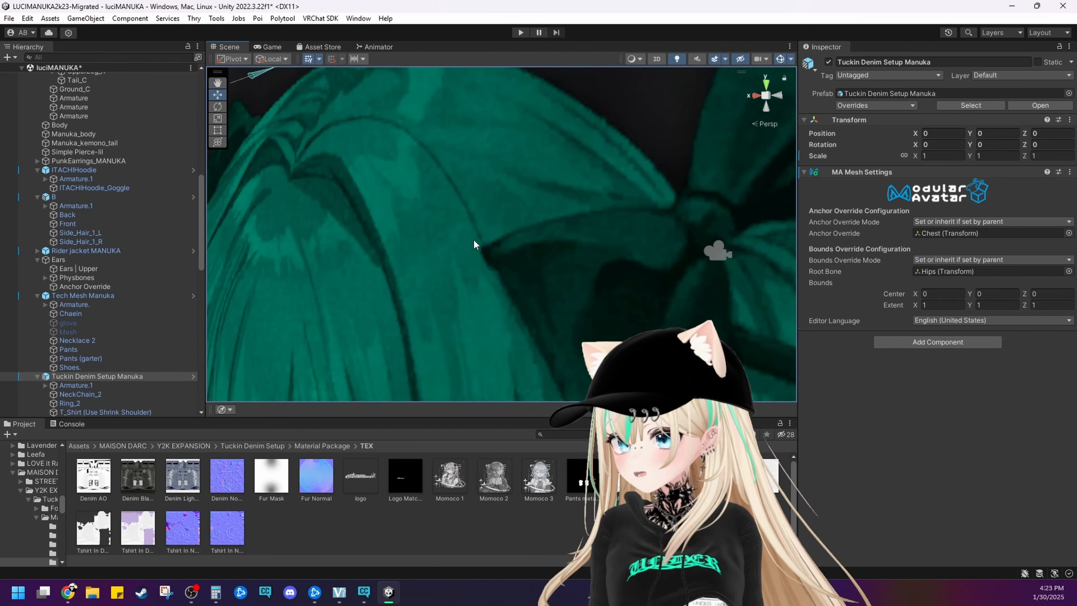
middle_drag(386, 221, 408, 223)
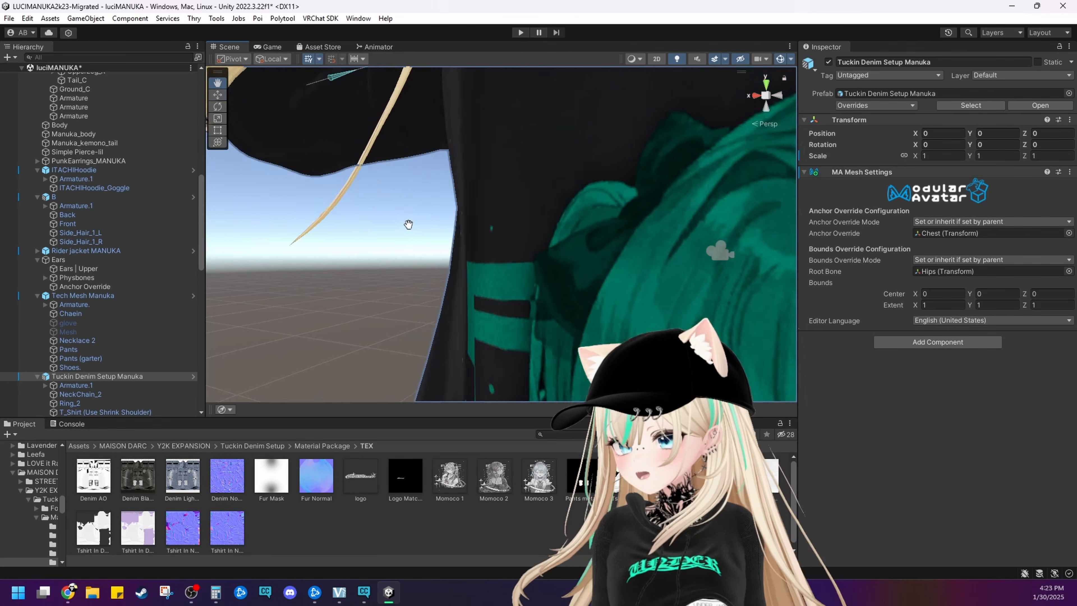
right_drag(409, 224, 569, 245)
middle_drag(569, 245, 557, 226)
scroll(558, 226, up, 2)
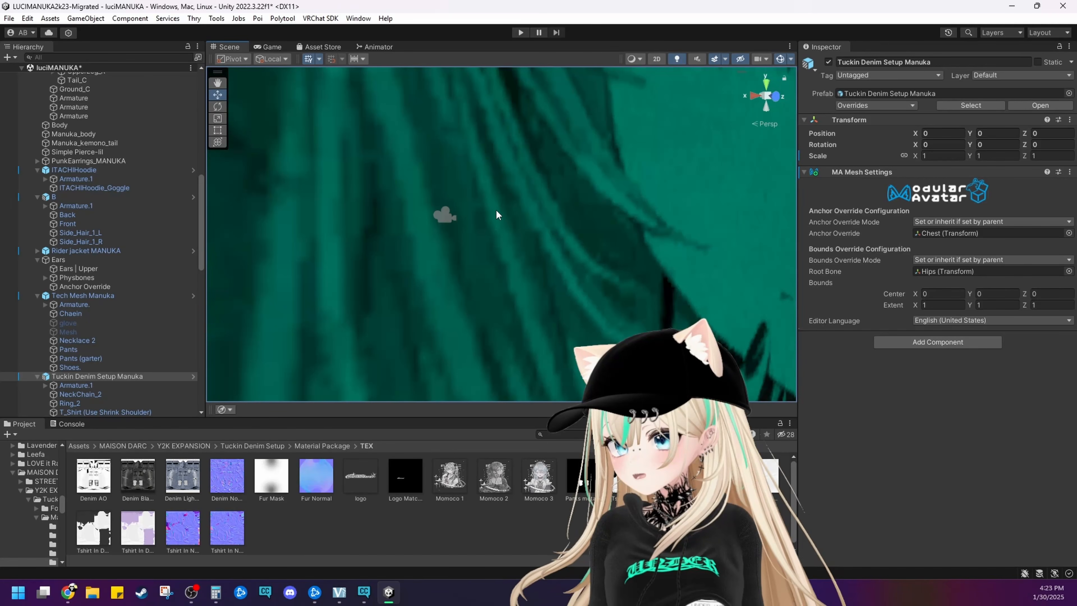
right_drag(498, 216, 526, 263)
scroll(610, 268, down, 4)
middle_drag(594, 262, 548, 260)
right_drag(549, 261, 523, 260)
middle_drag(524, 259, 492, 259)
scroll(492, 258, down, 6)
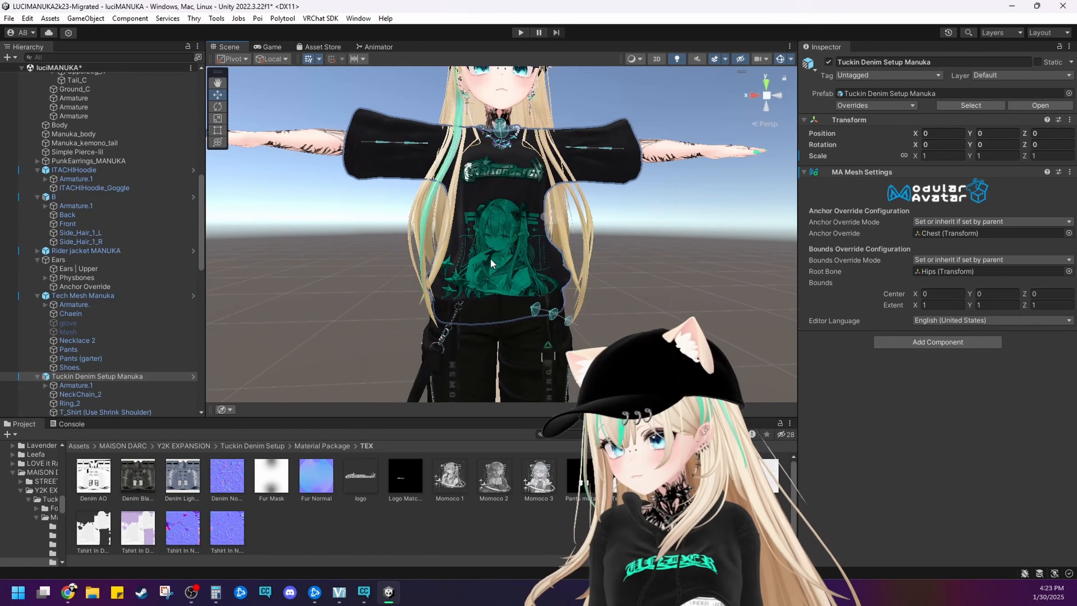
middle_drag(530, 339, 509, 369)
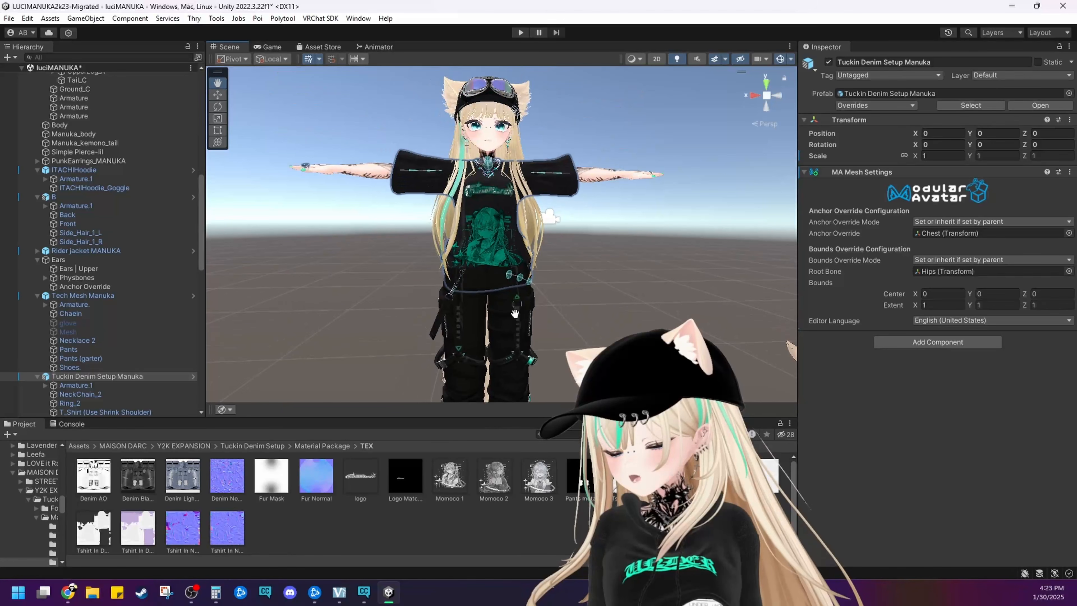
Open the T-shirt's Main Color 3rd texture, logo, set its Max Size to 1024 and save the import settings
scroll(524, 267, up, 5)
click(504, 227)
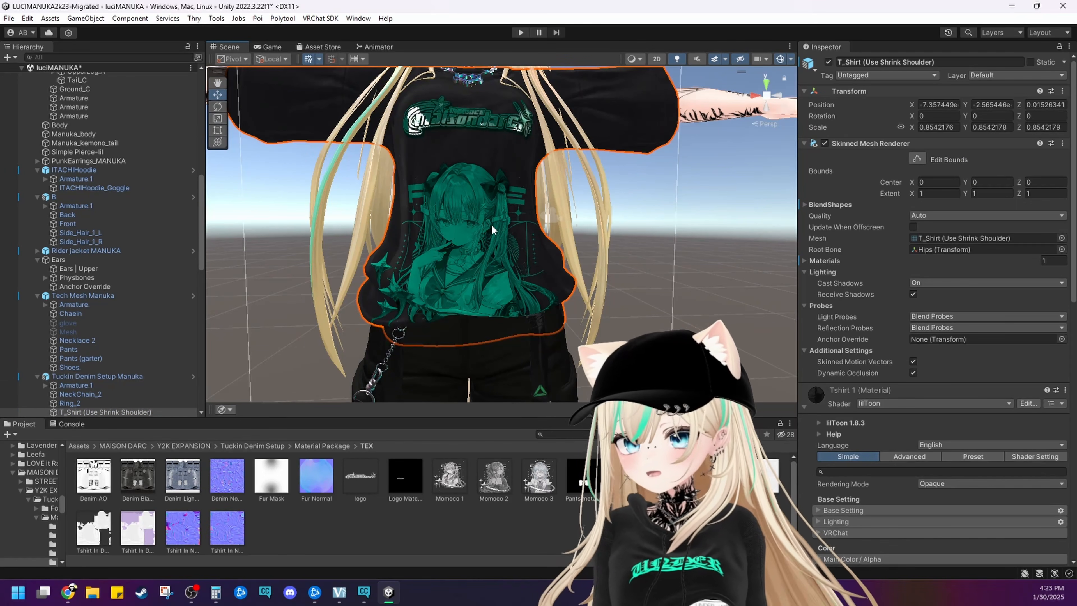
scroll(650, 302, down, 4)
scroll(855, 369, down, 10)
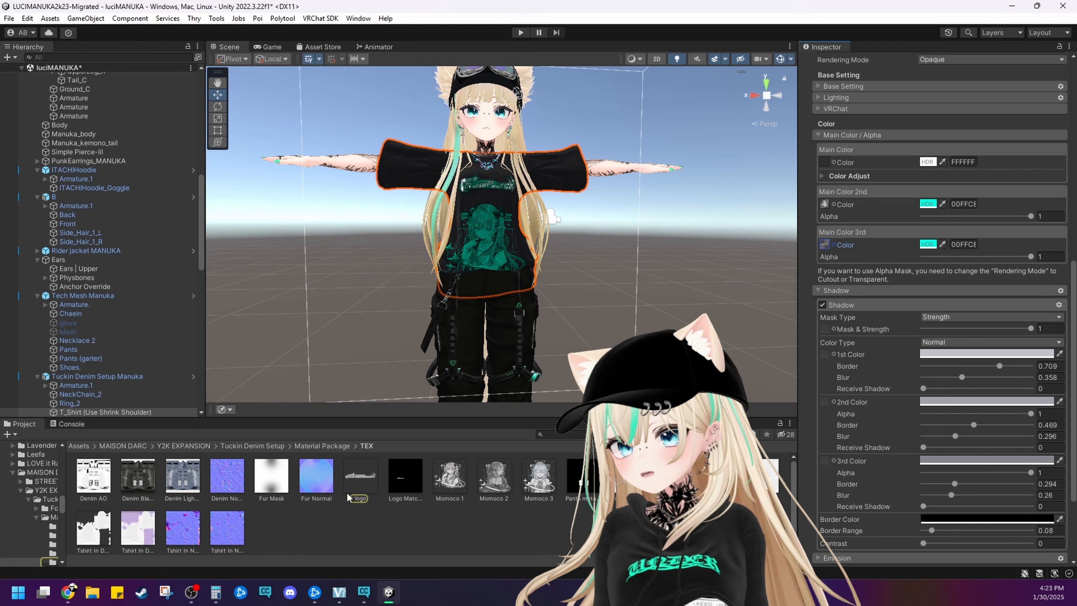
click(361, 478)
click(941, 344)
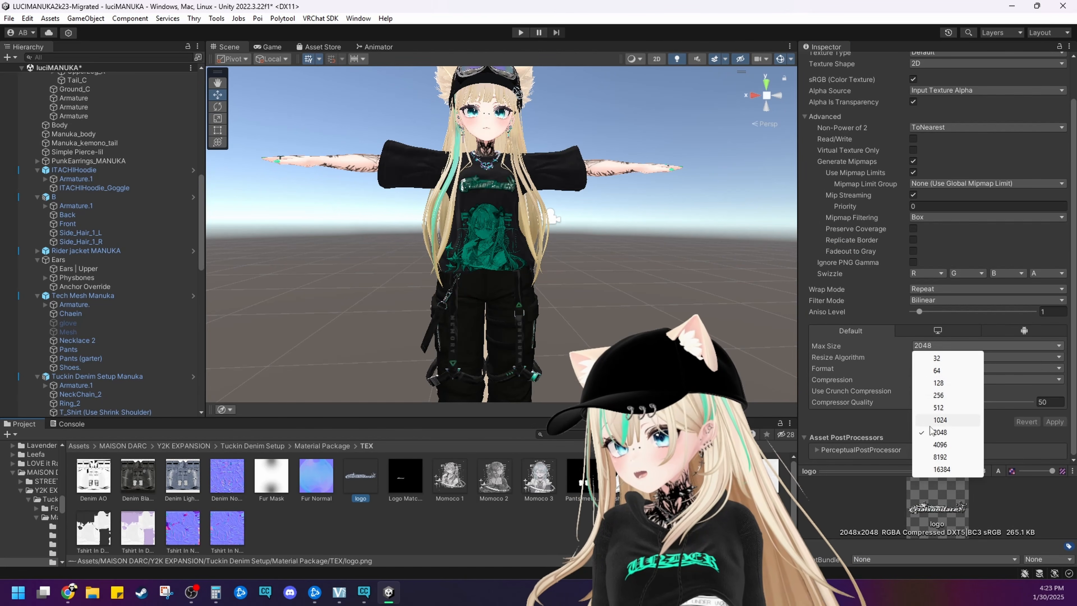
click(945, 420)
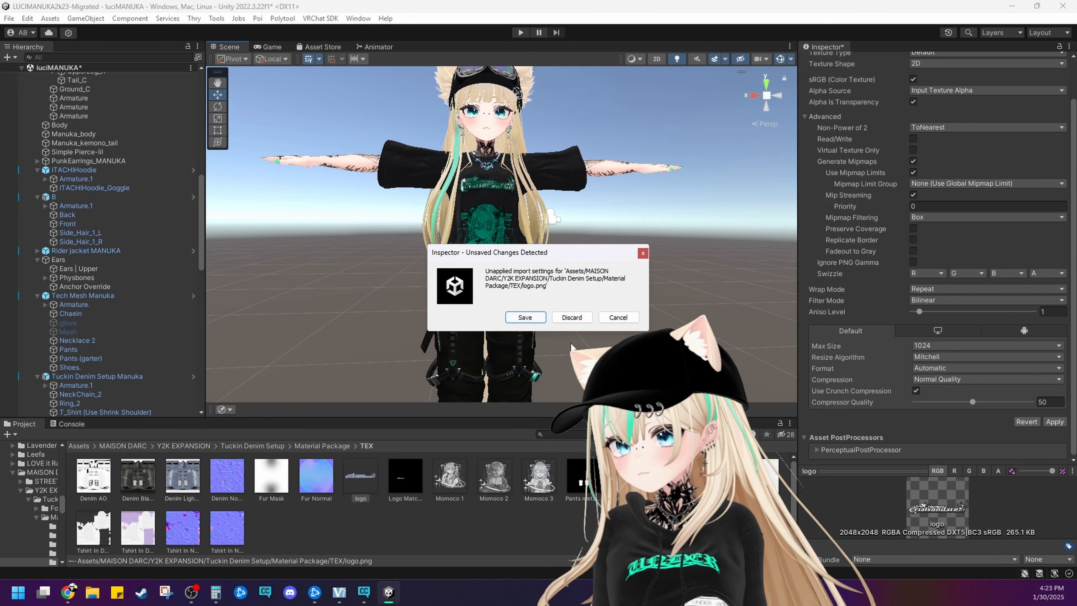
click(521, 316)
Inspect the chest logo on the T-shirt from several angles and distances for loss of sharpness
scroll(521, 228, up, 5)
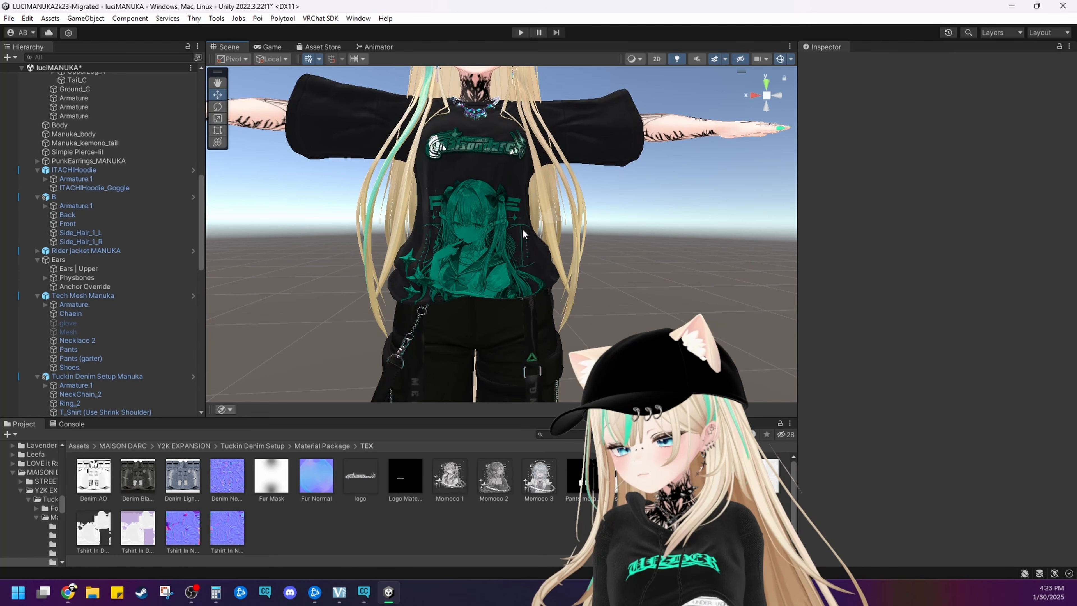
scroll(525, 226, up, 6)
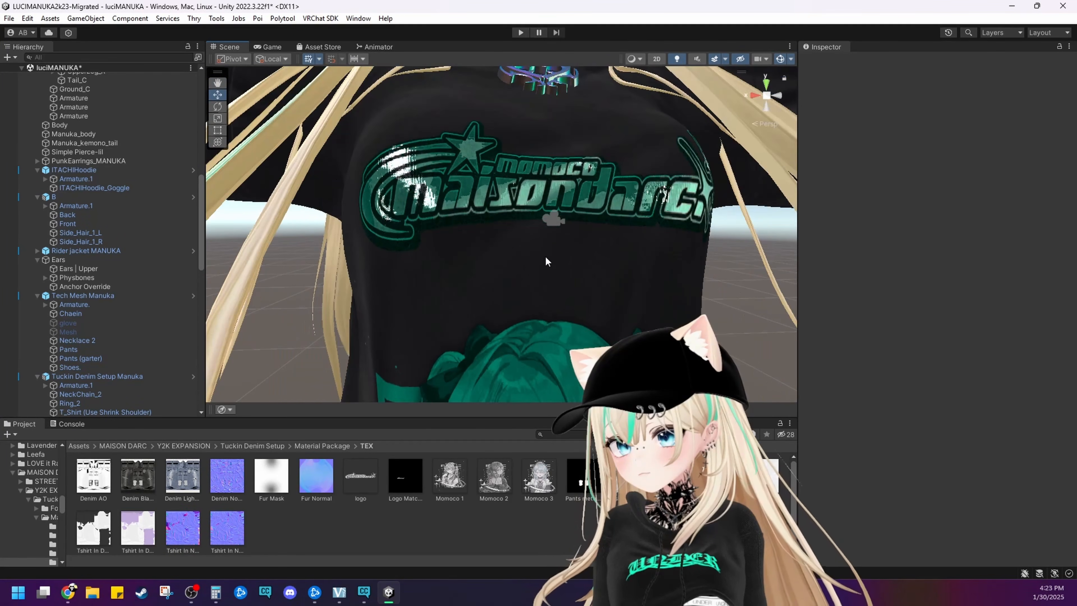
scroll(547, 258, up, 3)
middle_drag(546, 260, 551, 272)
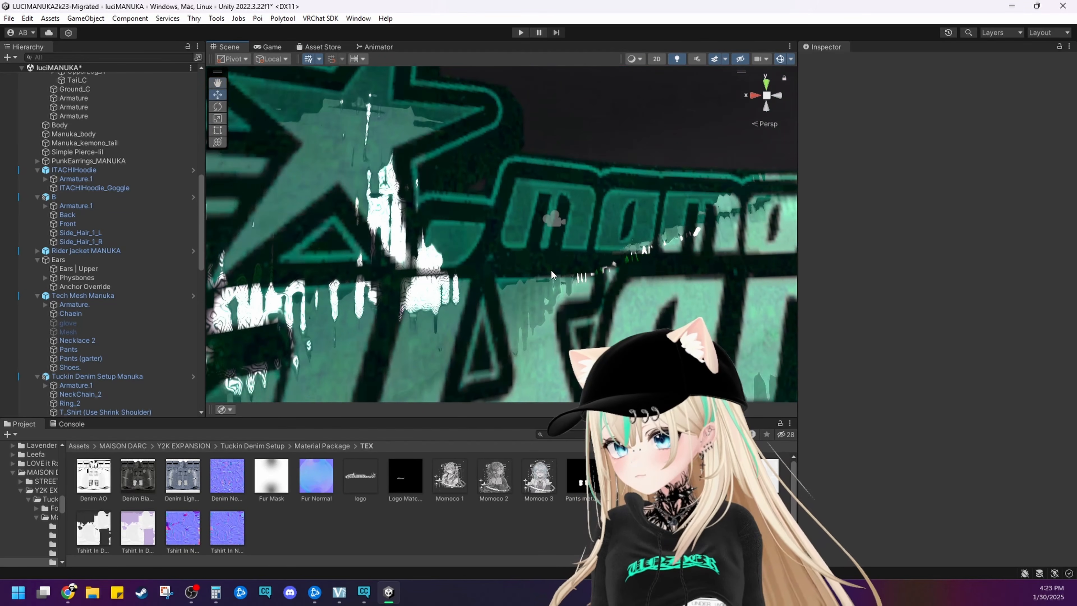
right_drag(552, 272, 574, 266)
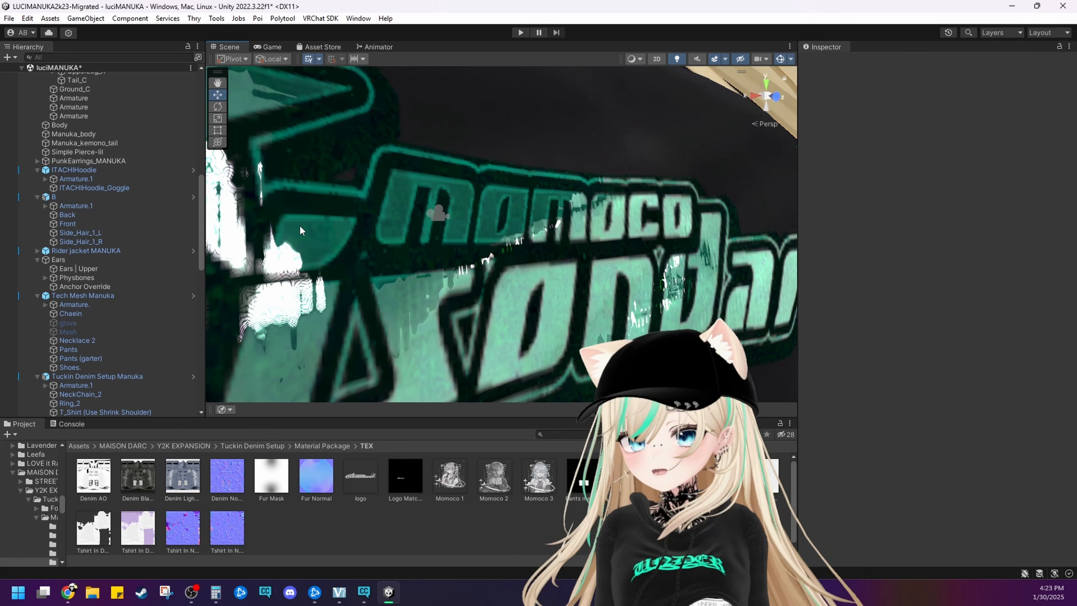
scroll(421, 283, down, 5)
scroll(416, 283, up, 5)
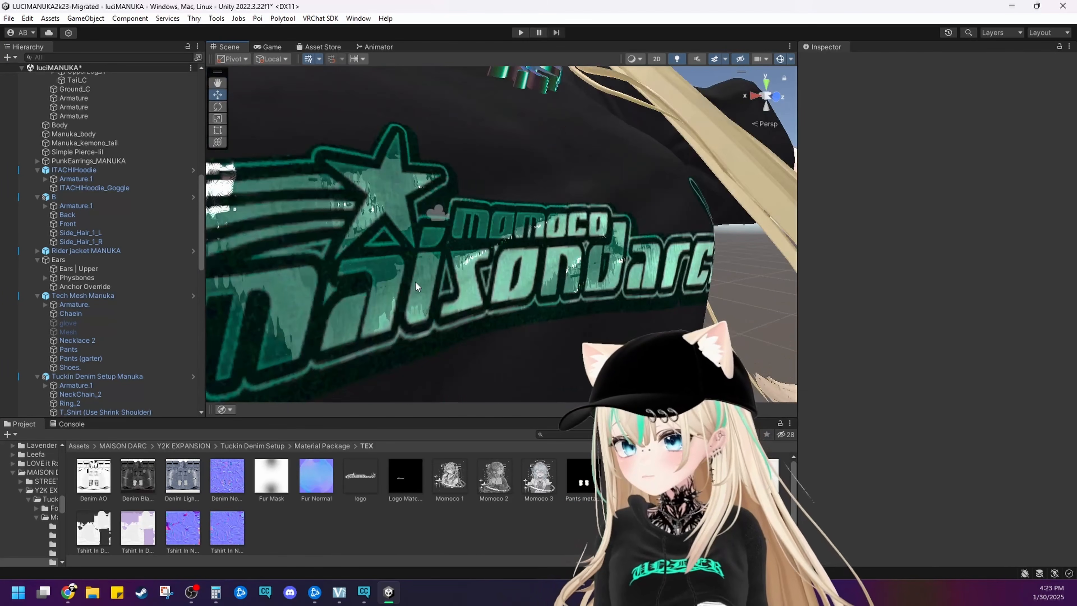
scroll(420, 284, down, 5)
scroll(433, 289, down, 3)
middle_drag(434, 289, 493, 285)
alt+drag(494, 285, 389, 273)
scroll(465, 271, up, 3)
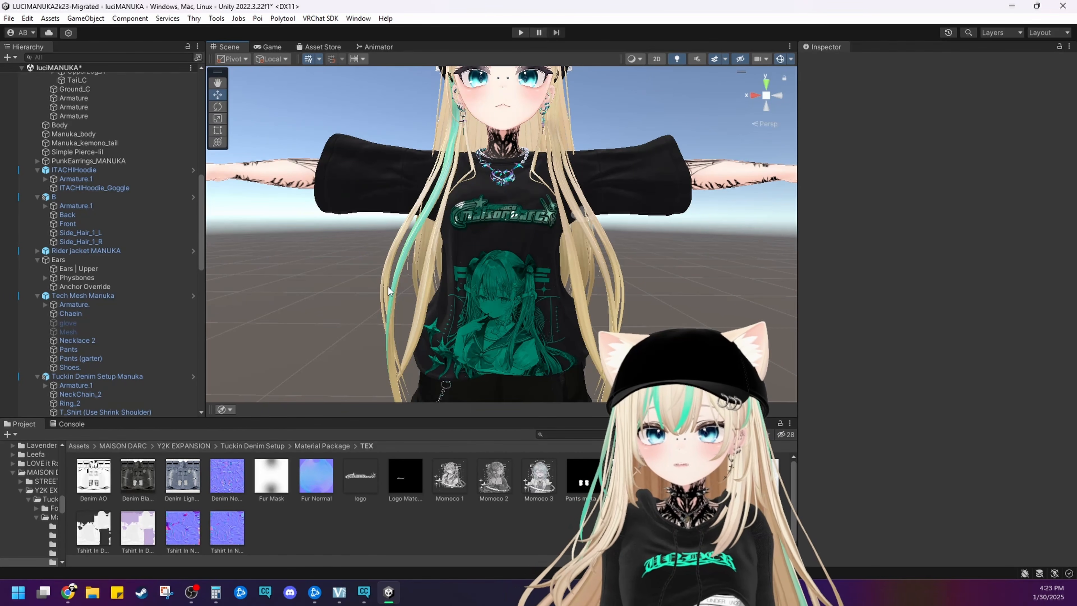
Select the T-shirt mesh and check its material's Shadow, Emission and MatCap settings for further textures
click(516, 217)
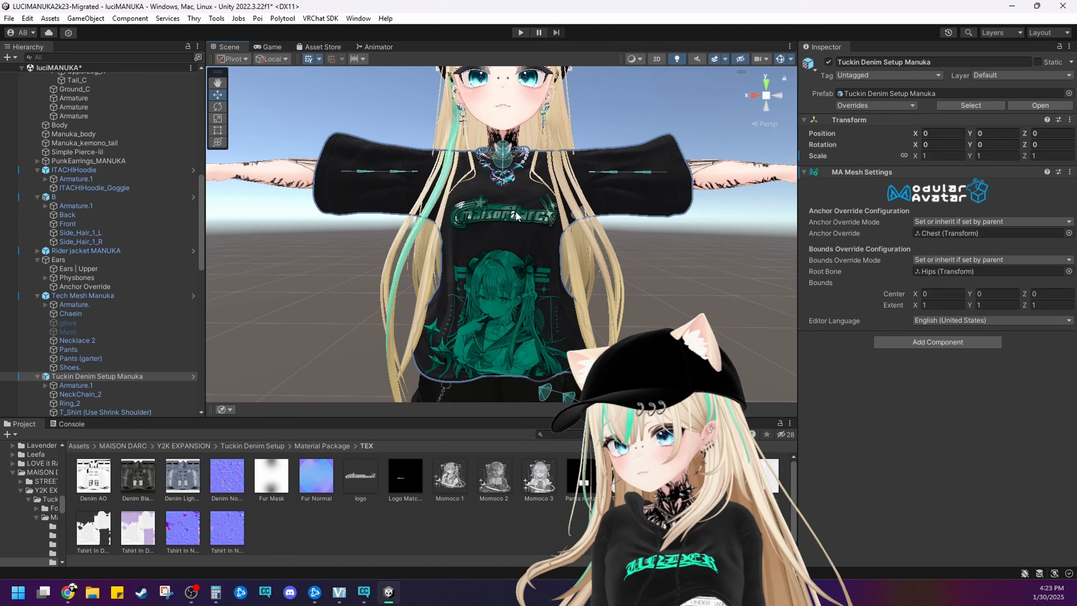
click(493, 225)
scroll(895, 426, down, 10)
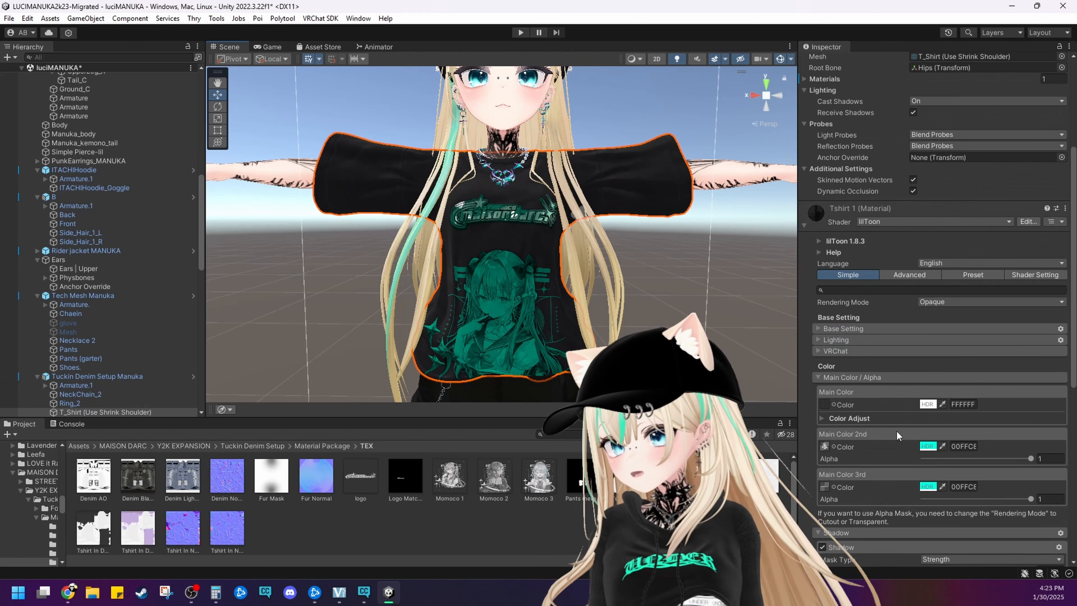
scroll(893, 431, down, 10)
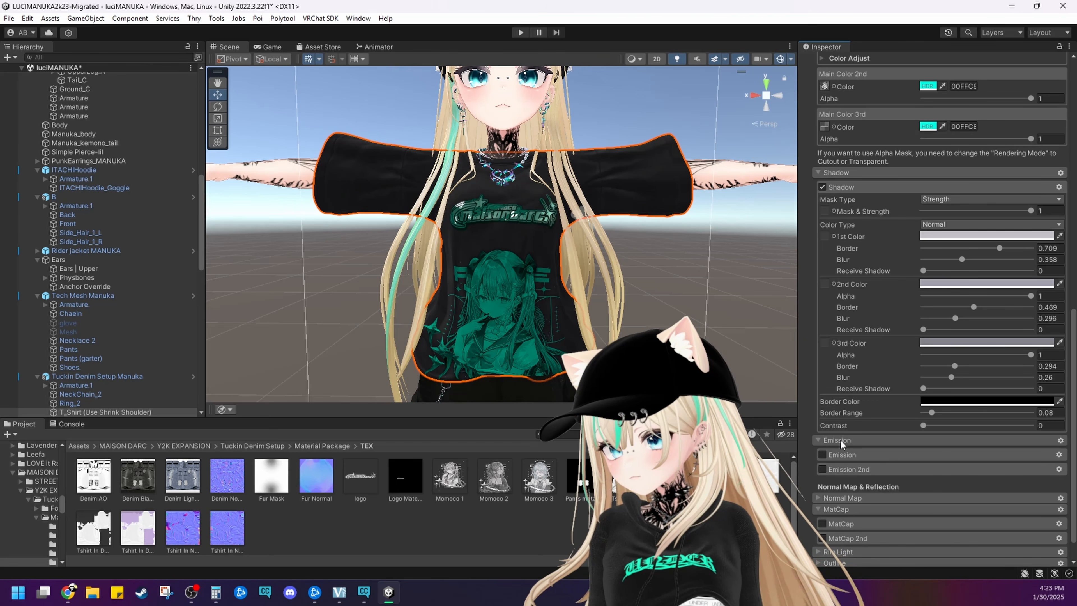
scroll(849, 468, up, 8)
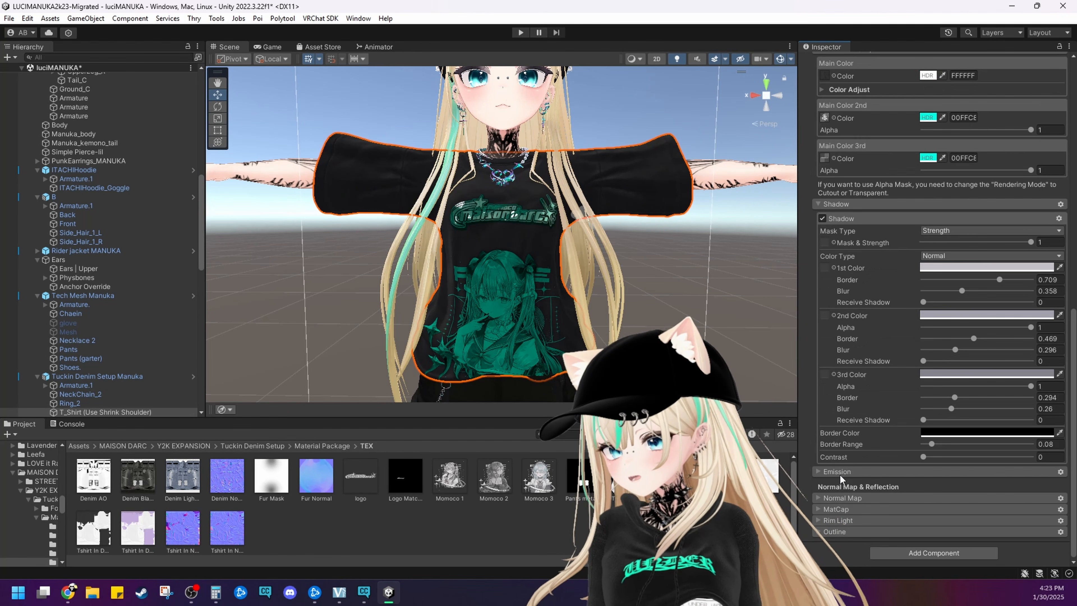
scroll(837, 373, down, 7)
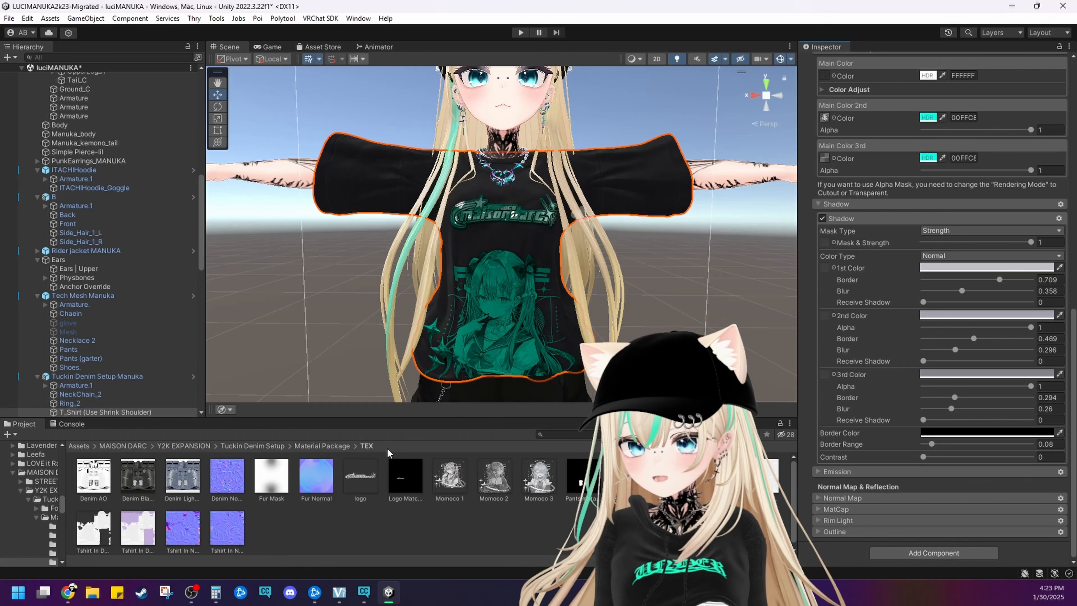
Select the Pants mesh and open the import settings of the Main Color texture in its Gloves, belts, harnesses 1 (F) material
middle_drag(546, 382, 545, 233)
click(543, 234)
click(542, 234)
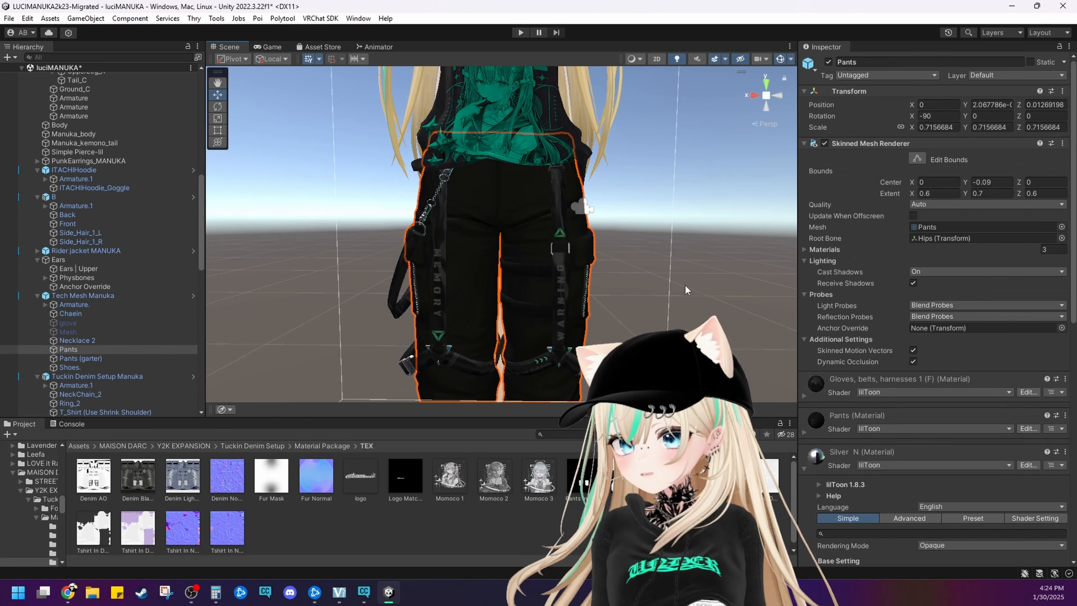
scroll(831, 221, down, 10)
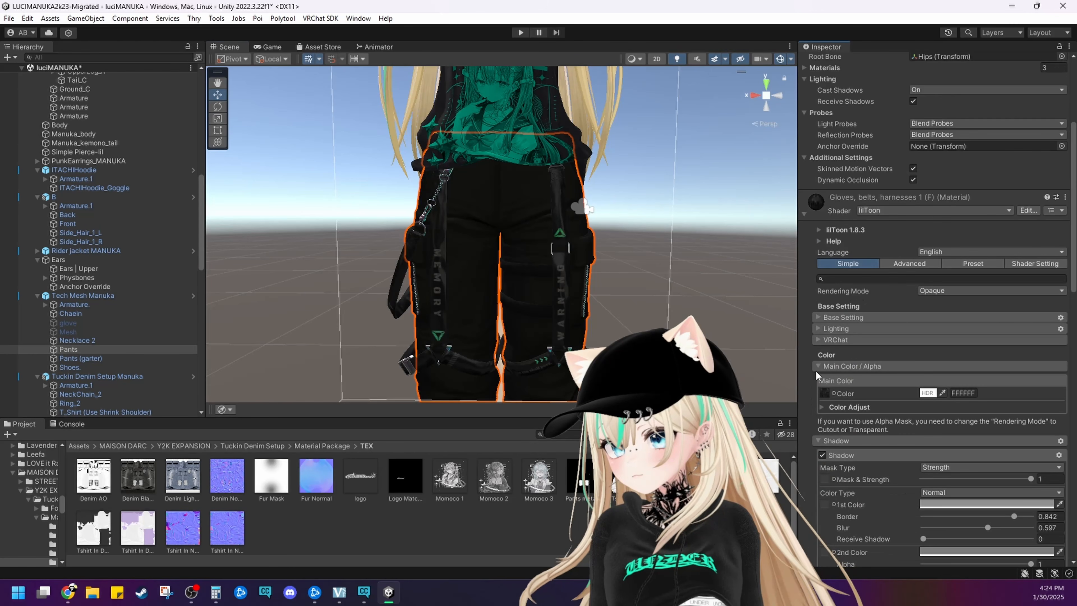
click(824, 212)
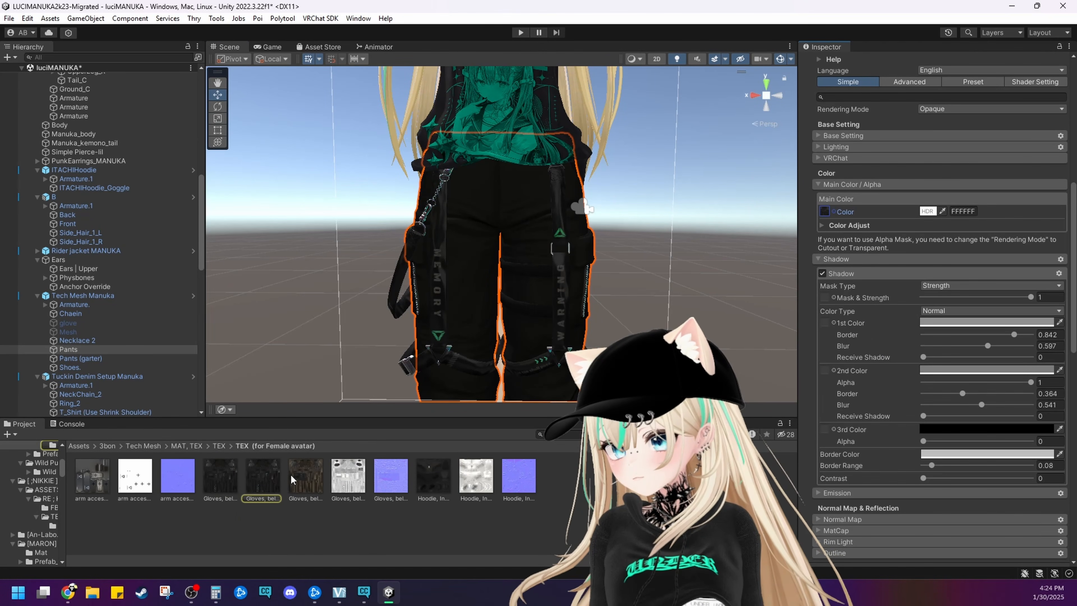
click(271, 484)
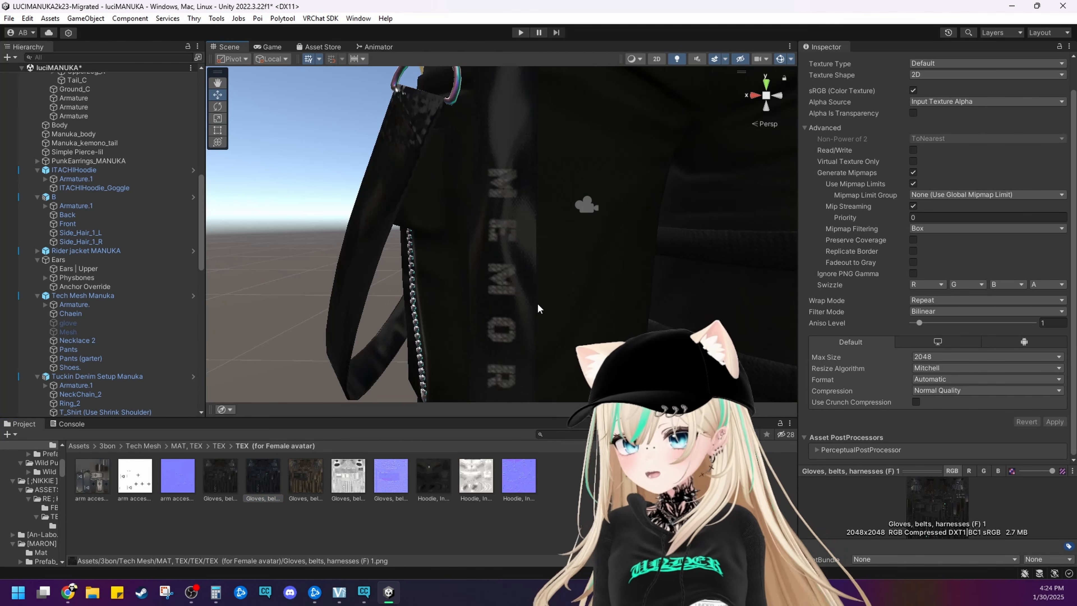
Look over the strap lettering, then set the Gloves, belts, harnesses (F) 1 texture's Max Size to 1024 and save the import settings
middle_drag(544, 310, 450, 293)
scroll(442, 236, down, 5)
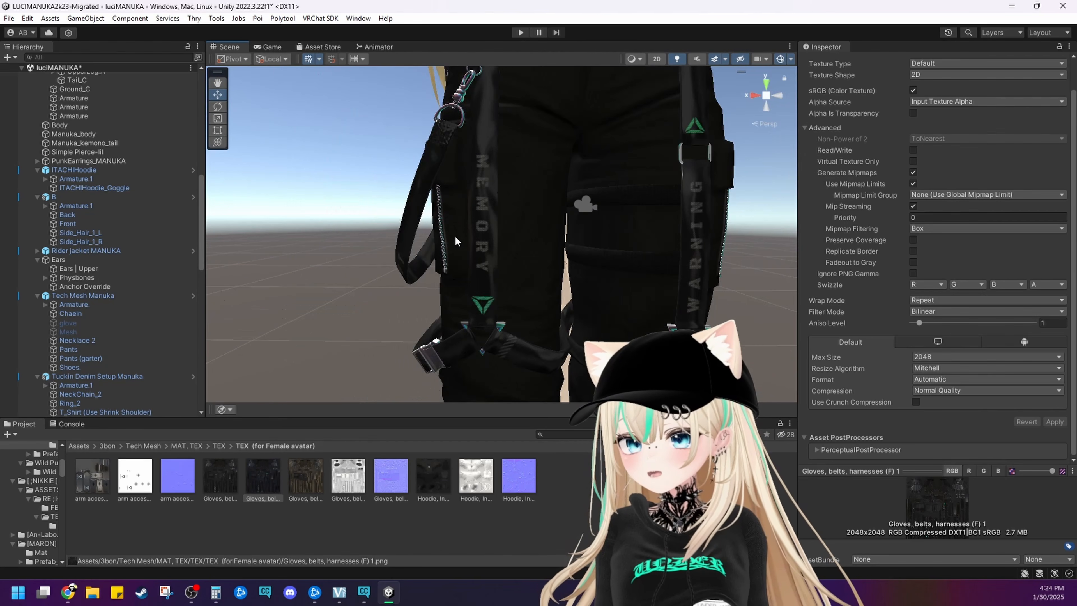
click(929, 357)
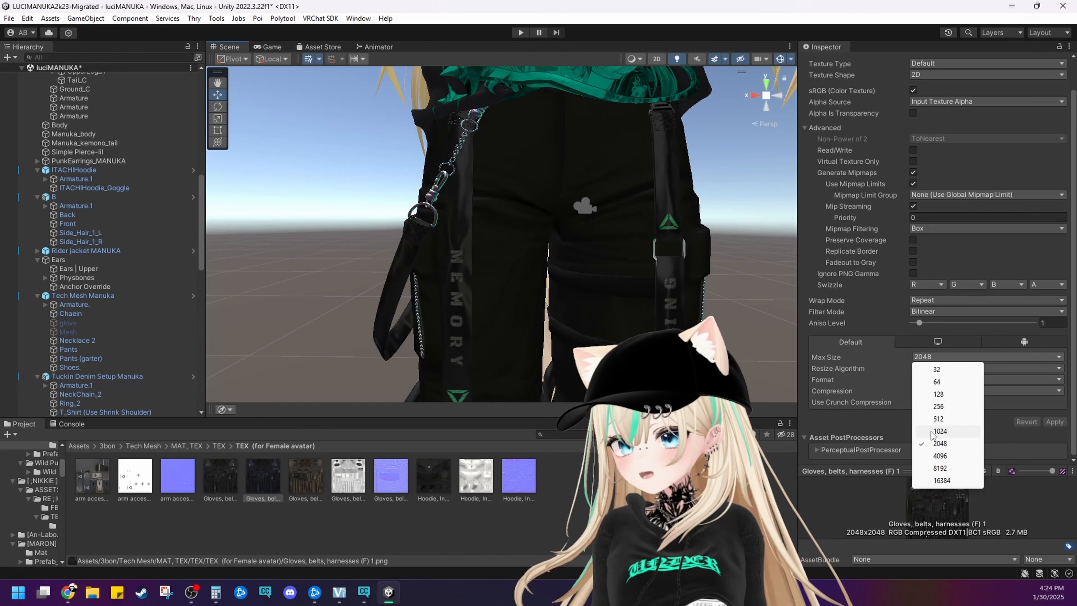
click(940, 430)
click(637, 334)
click(525, 317)
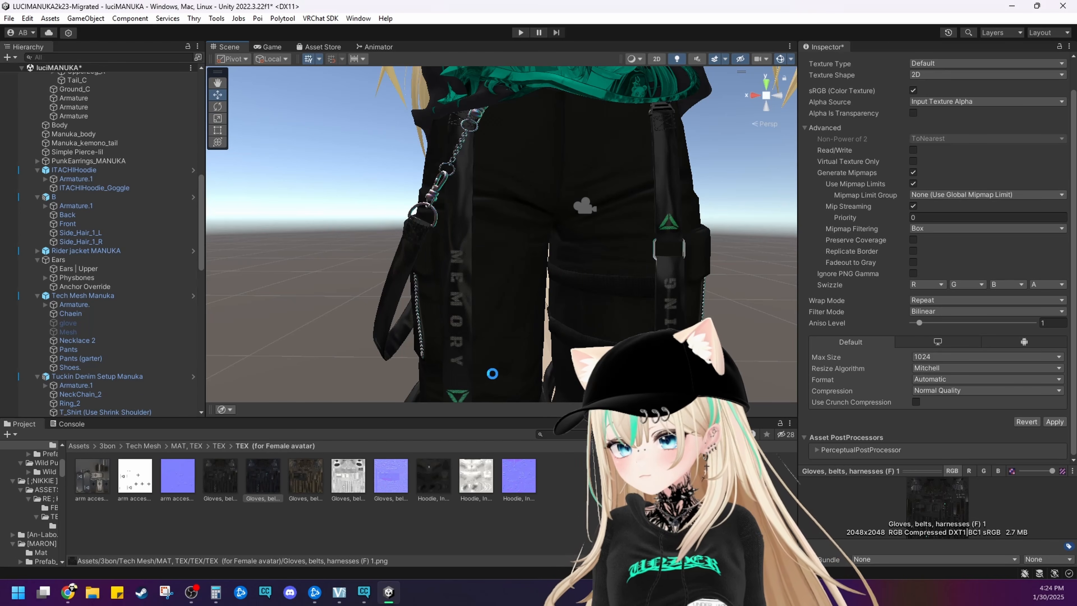
Examine the lettering, straps and buckles on the pants up close and from a distance for visible quality loss
scroll(485, 367, up, 3)
middle_drag(485, 367, 497, 332)
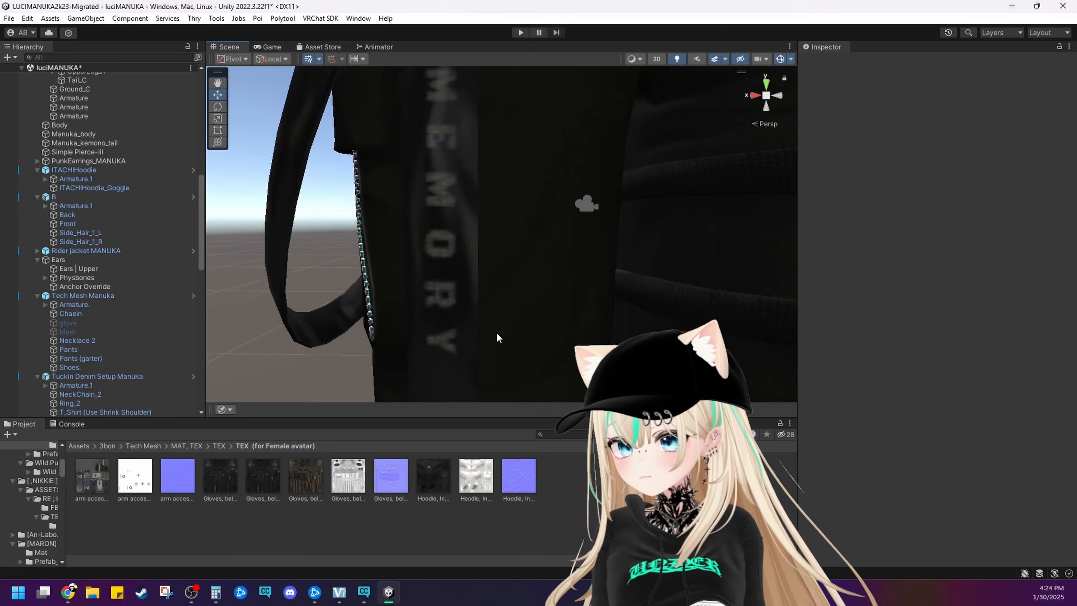
scroll(497, 333, up, 3)
right_drag(498, 332, 543, 323)
middle_drag(560, 321, 486, 303)
scroll(576, 314, down, 3)
scroll(486, 299, down, 5)
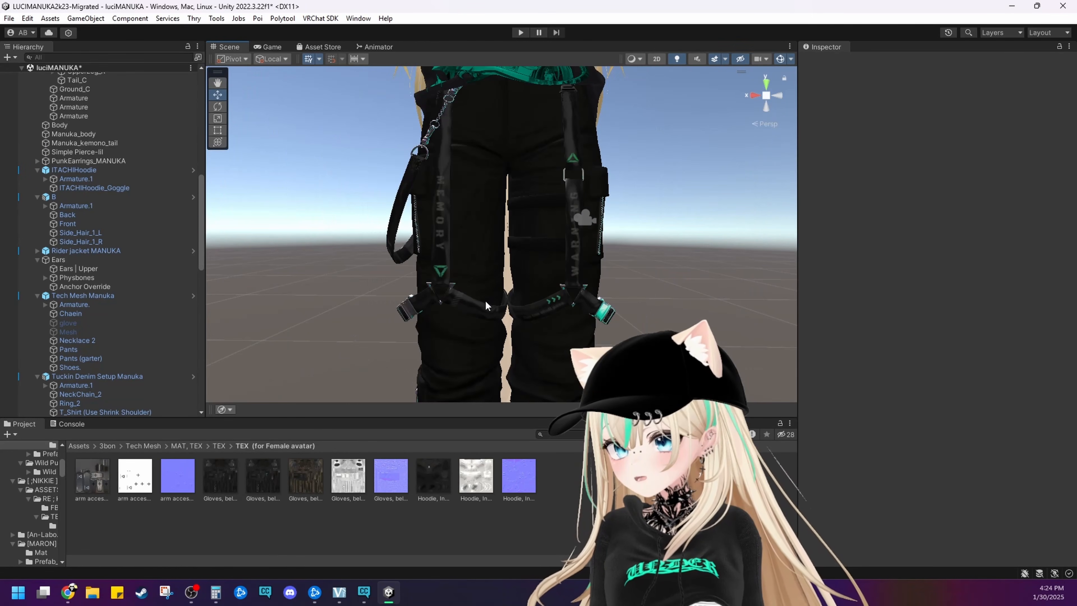
mouse_move(462, 302)
right_down()
mouse_move(488, 303)
mouse_move(479, 305)
right_up()
scroll(464, 297, up, 4)
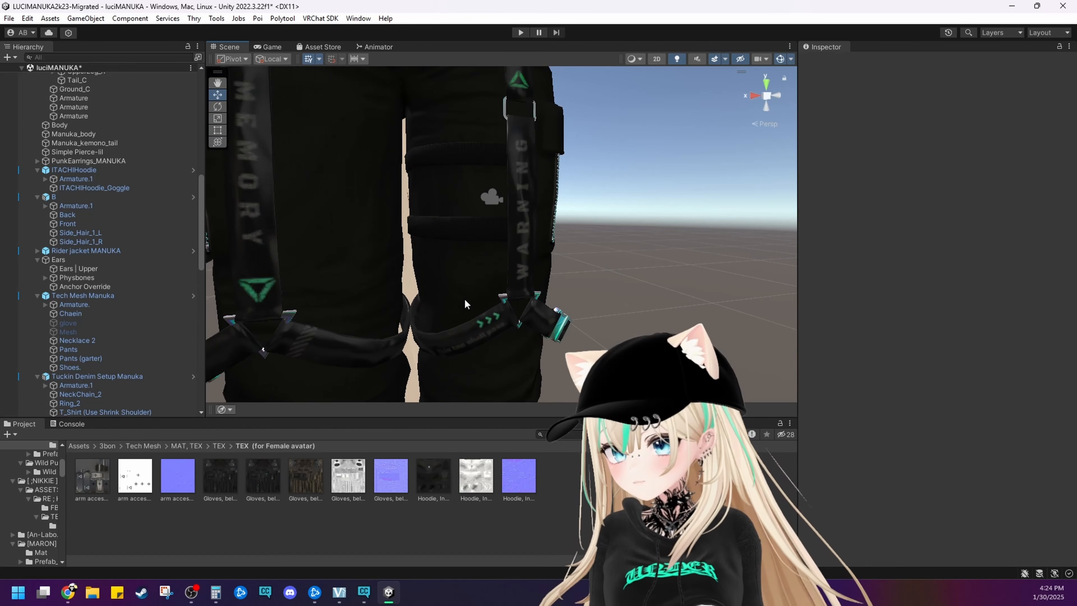
middle_drag(464, 298, 535, 285)
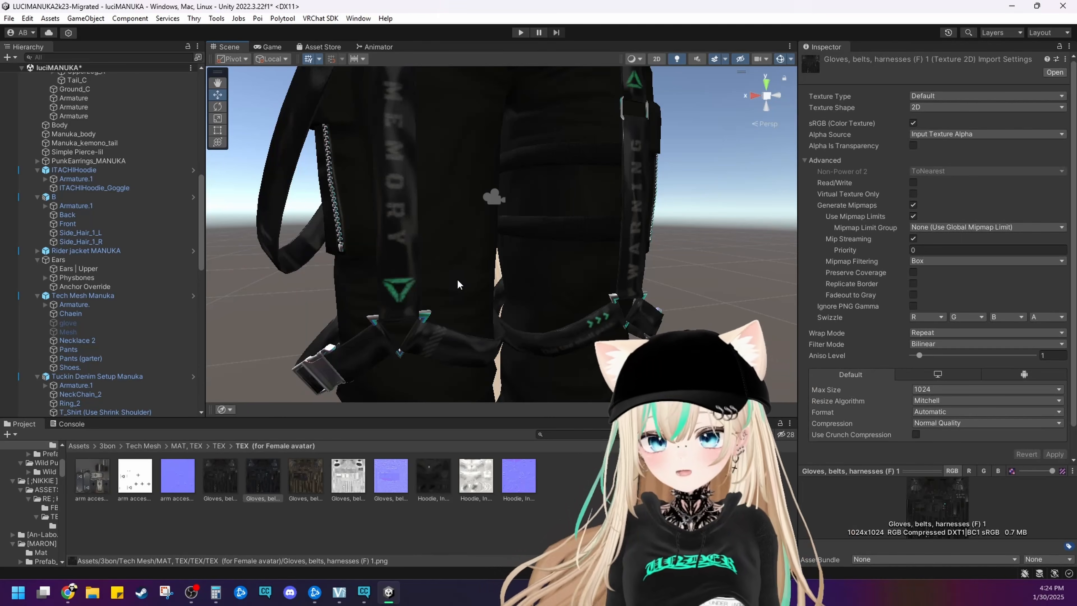
Set the Gloves, belts, harnesses (F) 1 texture's Max Size to 2048 and save the import settings
click(357, 296)
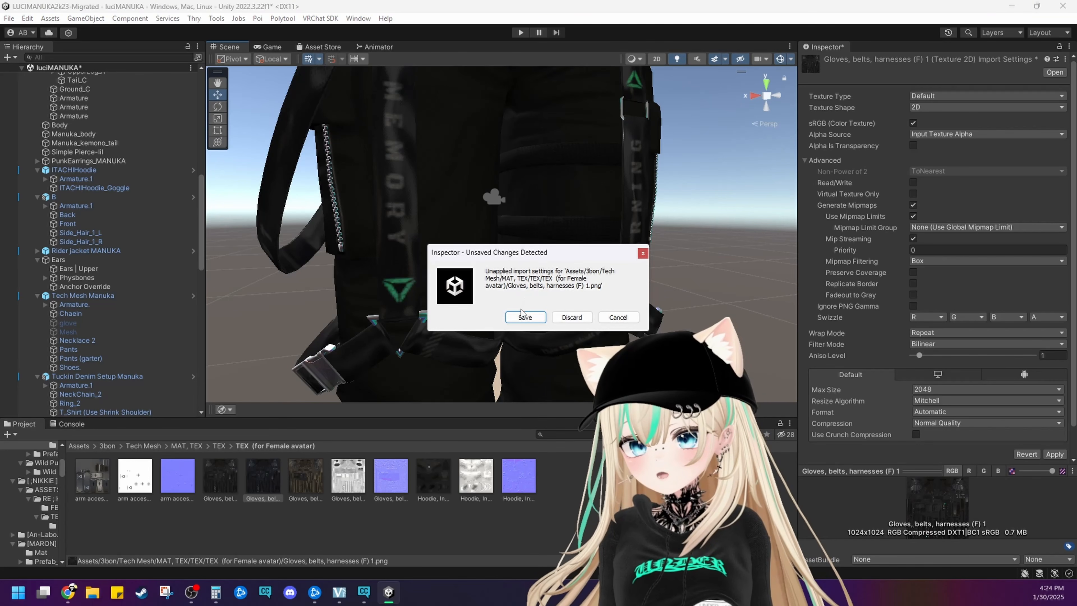
click(525, 317)
middle_drag(481, 305, 447, 257)
right_drag(447, 257, 525, 279)
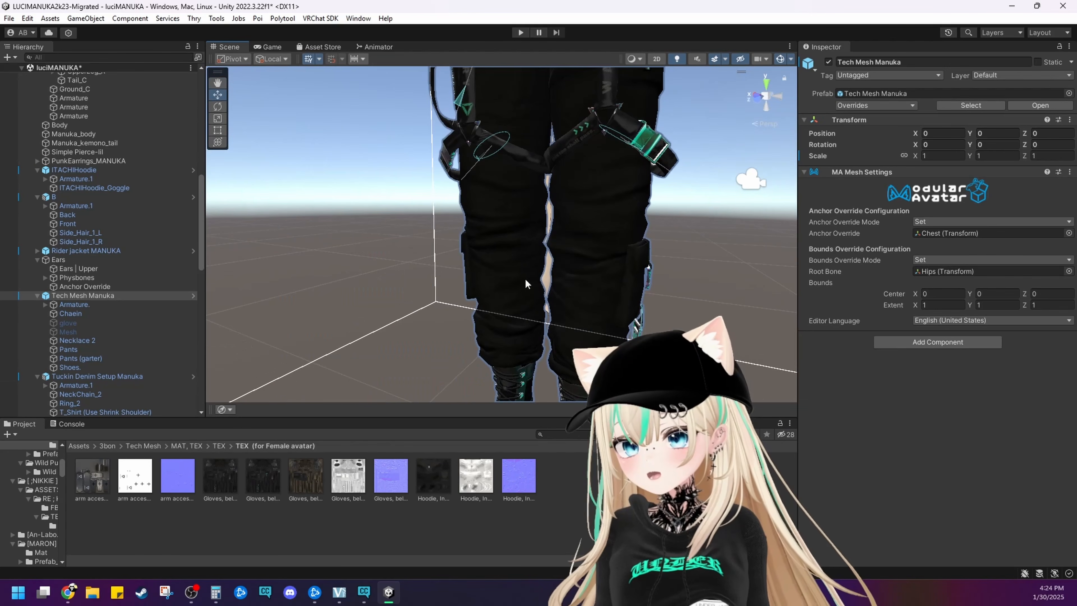
Select the Pants mesh and locate the Main Color texture of its Pants material in the project files
click(581, 284)
scroll(861, 412, down, 10)
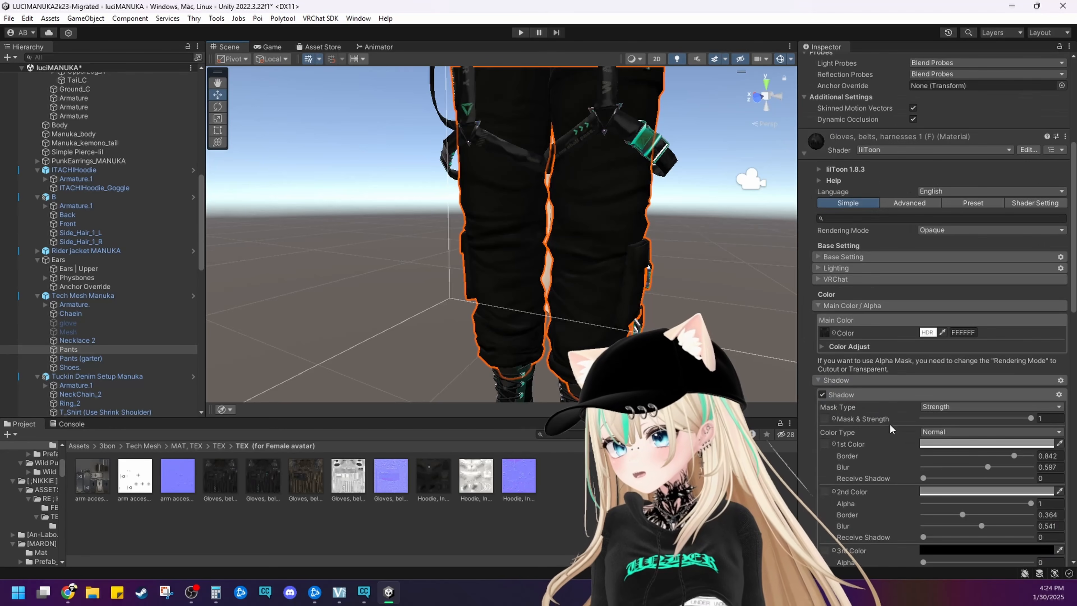
scroll(861, 413, down, 5)
click(833, 286)
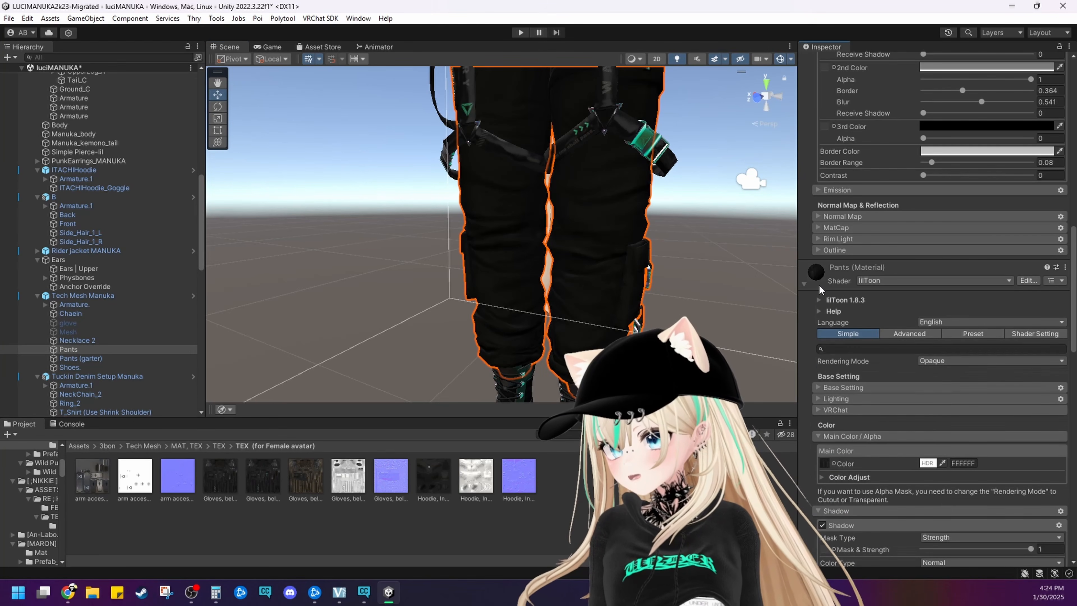
scroll(865, 388, down, 4)
click(825, 282)
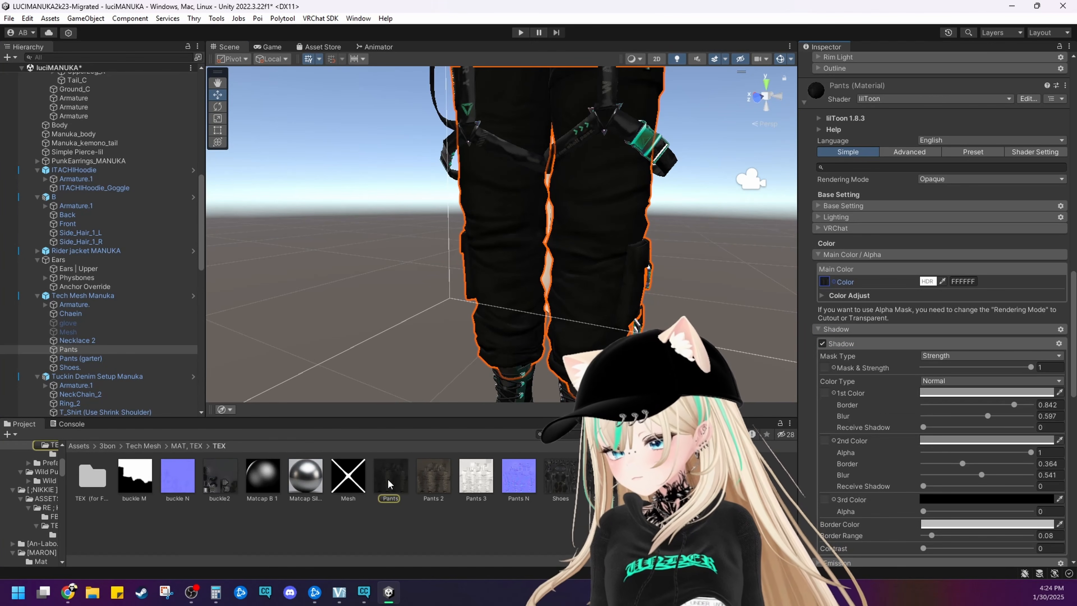
Open the full Pants.png image to check how much detail it holds, and close the viewer
middle_drag(618, 218, 604, 274)
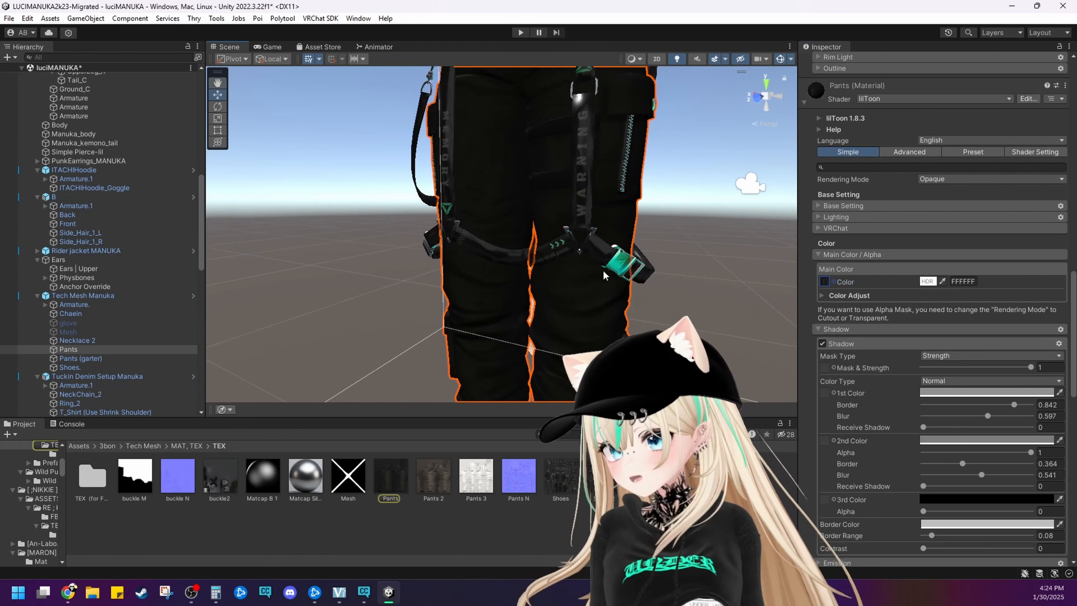
double_click(400, 483)
drag(127, 412, 127, 408)
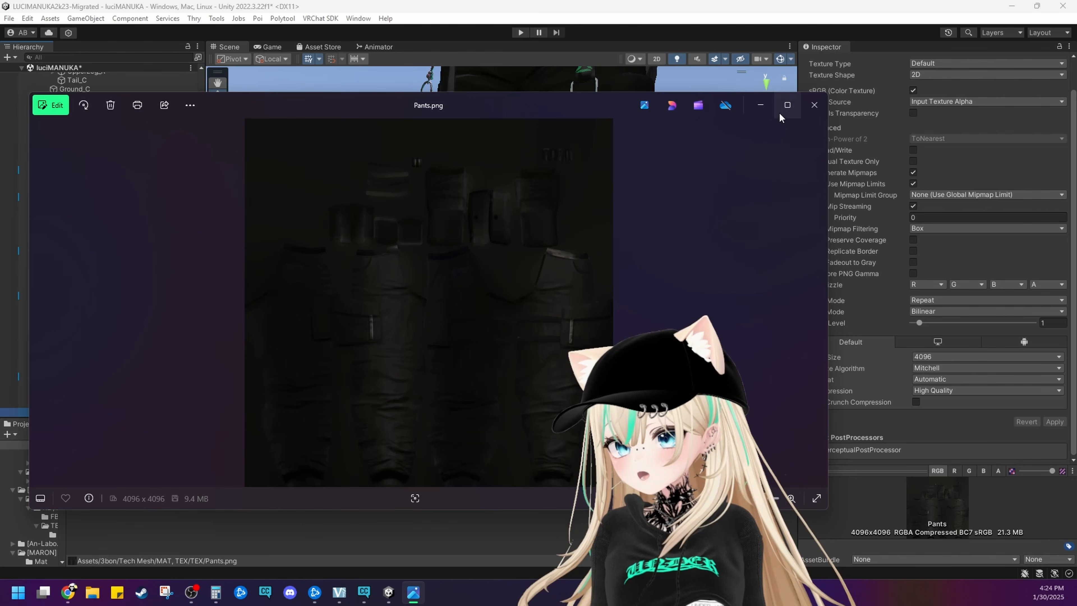
click(813, 106)
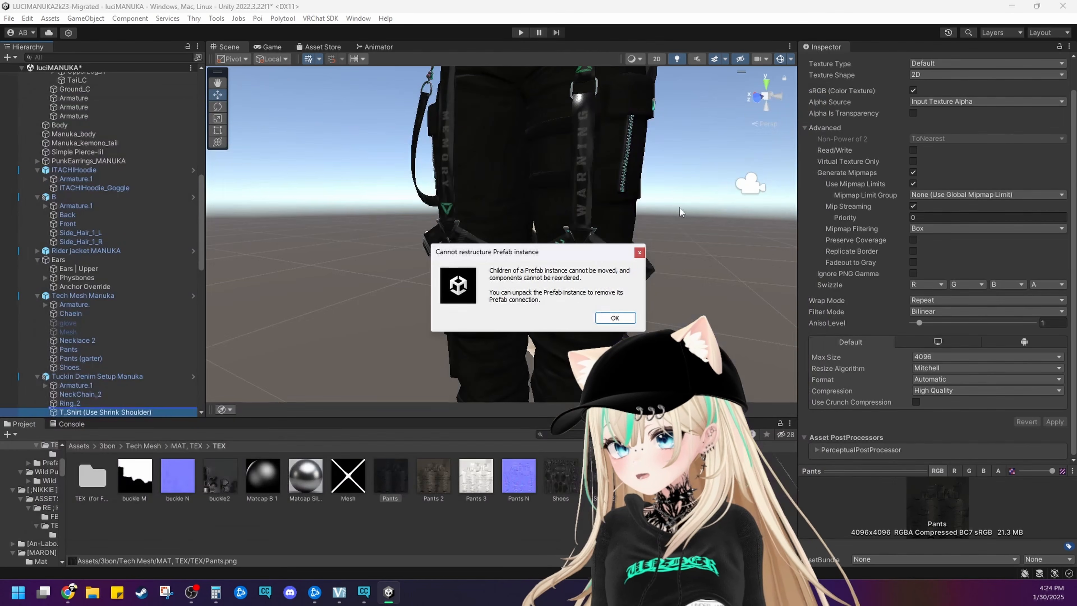
click(639, 253)
Set the Pants texture's Max Size to 512 and save the import settings
click(391, 489)
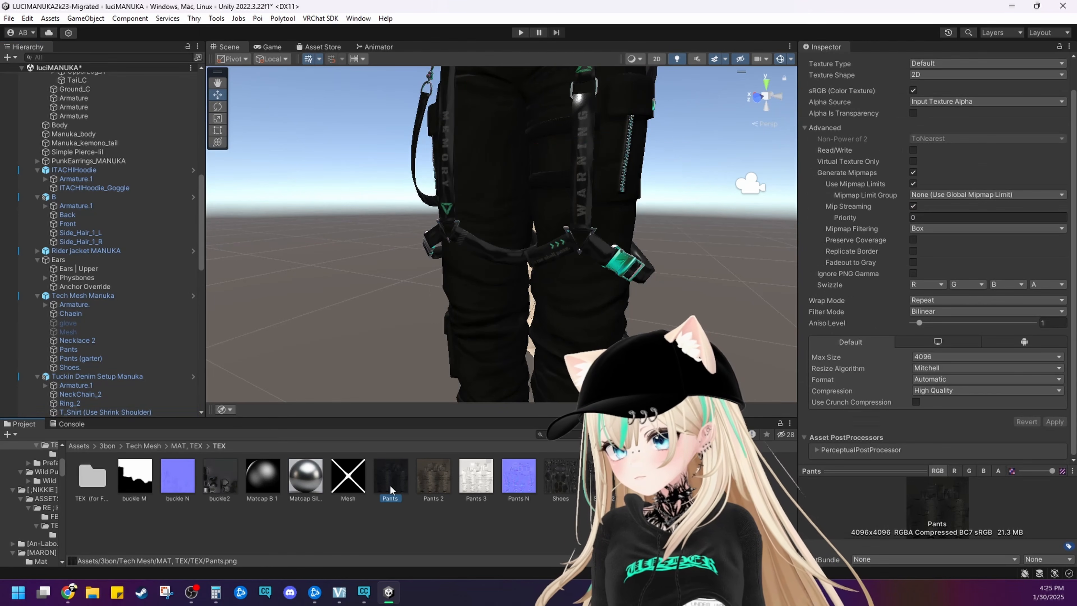
click(961, 358)
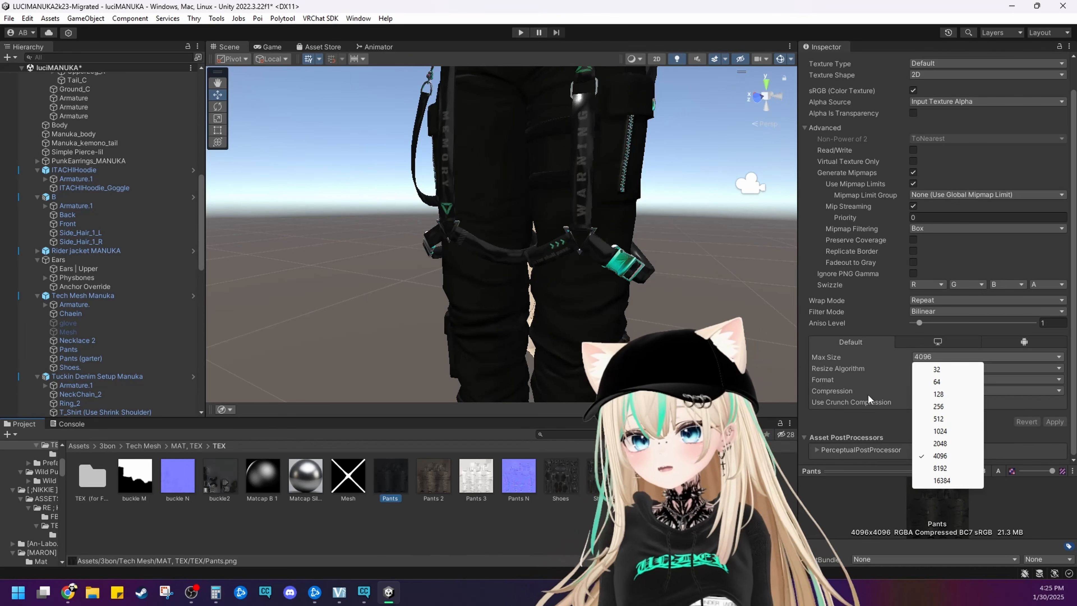
click(937, 419)
click(542, 338)
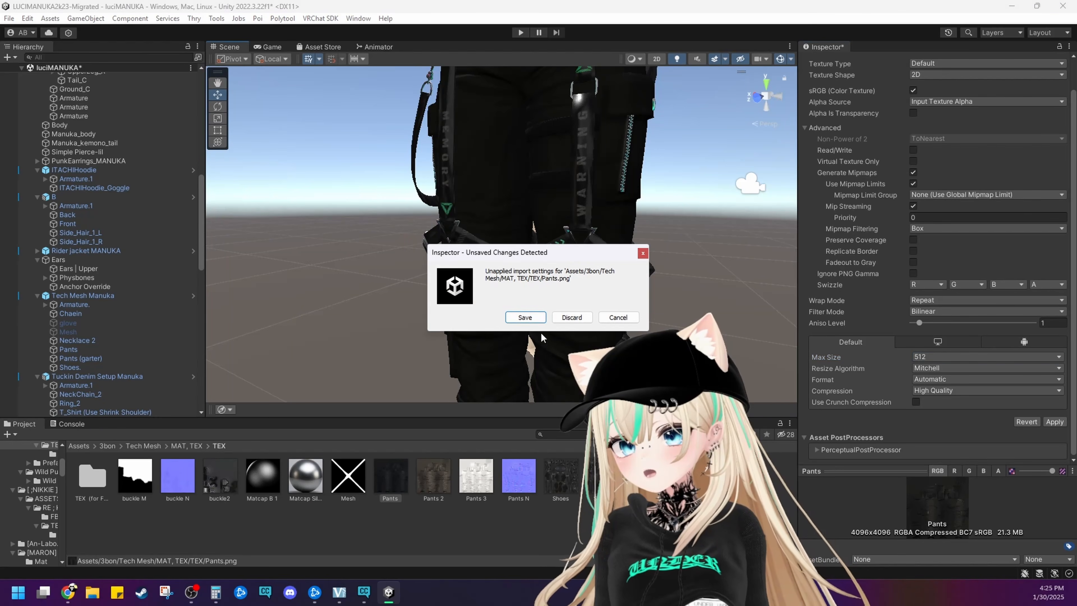
click(534, 321)
Inspect the side pocket up close, select the Pants mesh and check its Pants material's Emission and Normal Map settings
middle_drag(547, 284, 479, 289)
right_drag(479, 289, 542, 260)
click(543, 261)
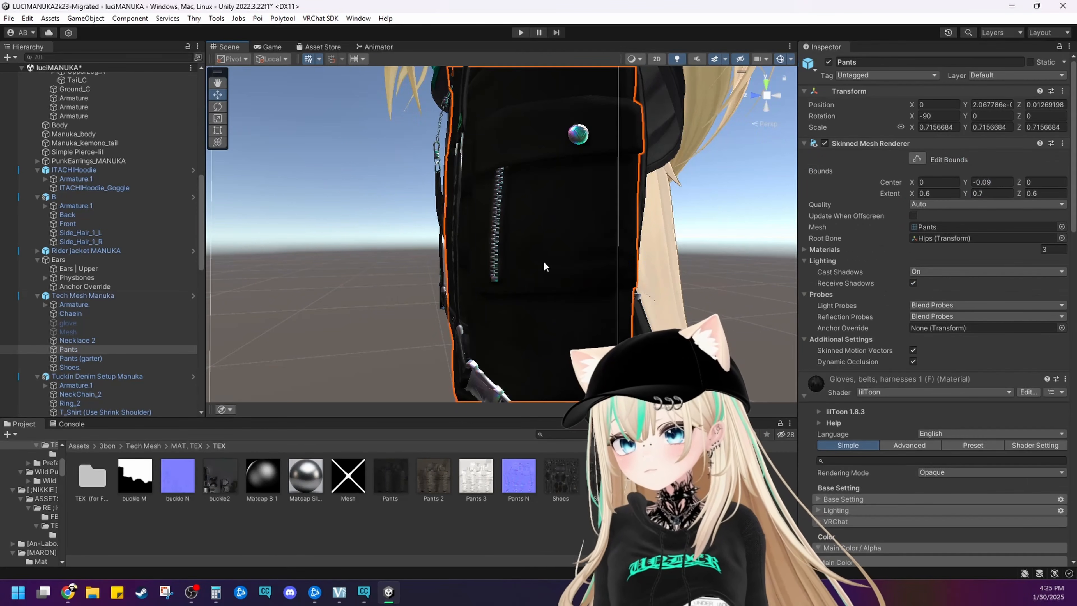
scroll(909, 418, down, 20)
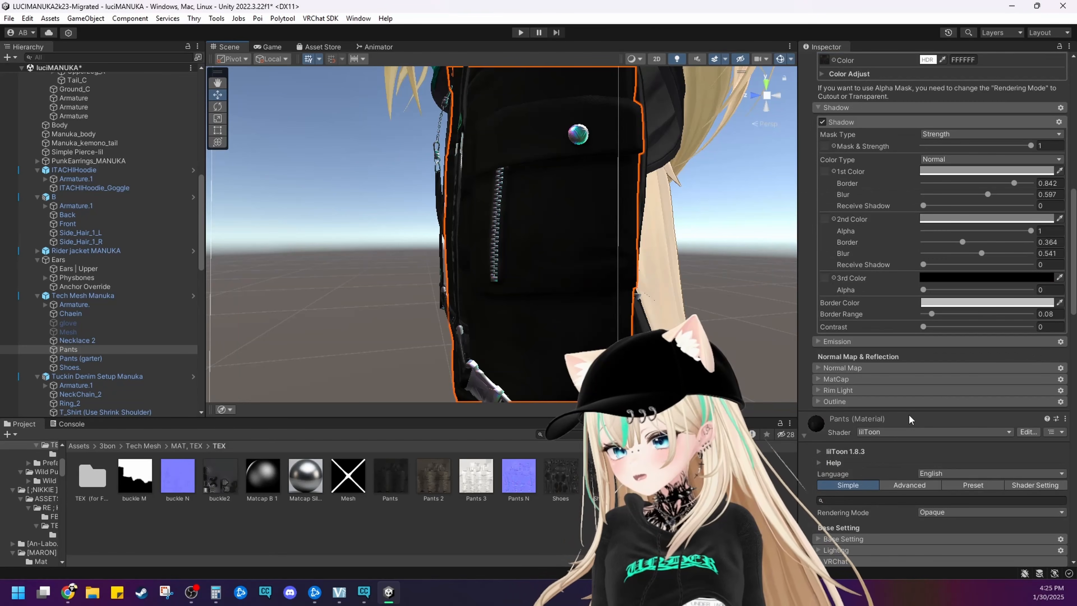
scroll(904, 412, down, 15)
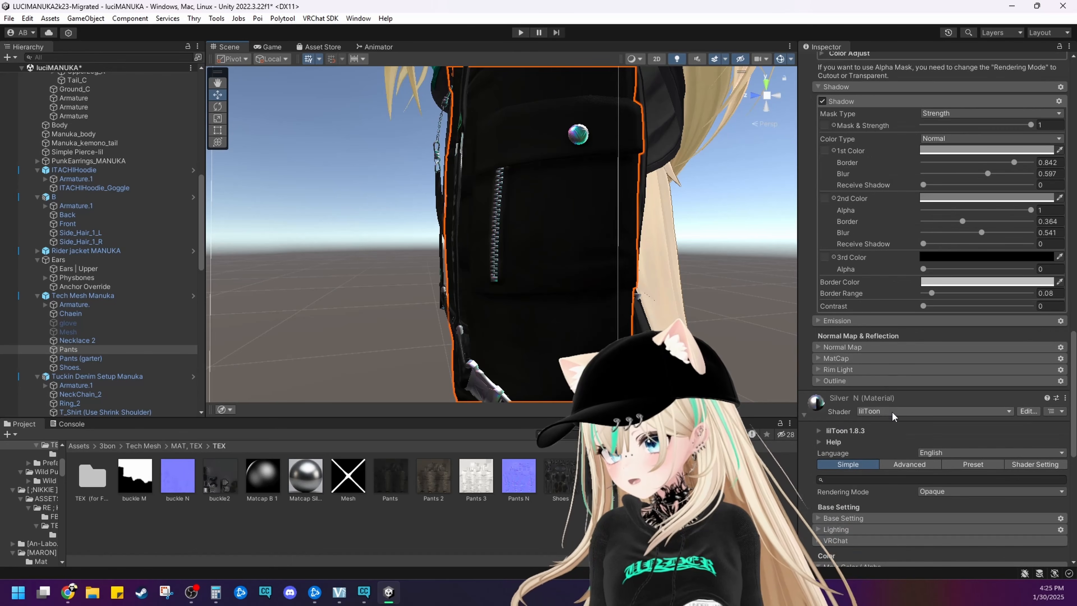
click(826, 322)
scroll(823, 332, up, 2)
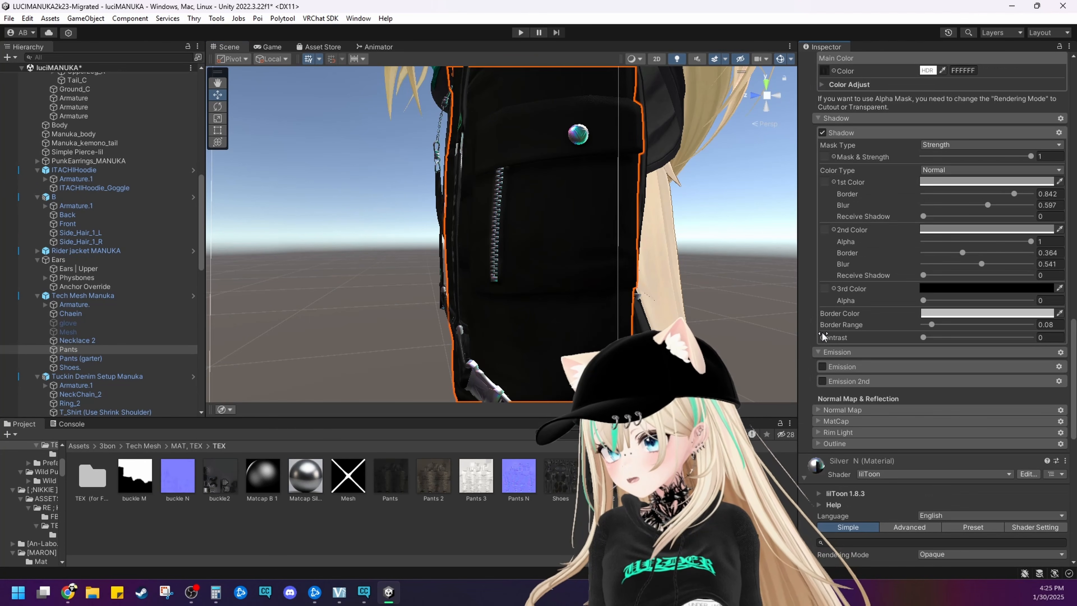
click(842, 409)
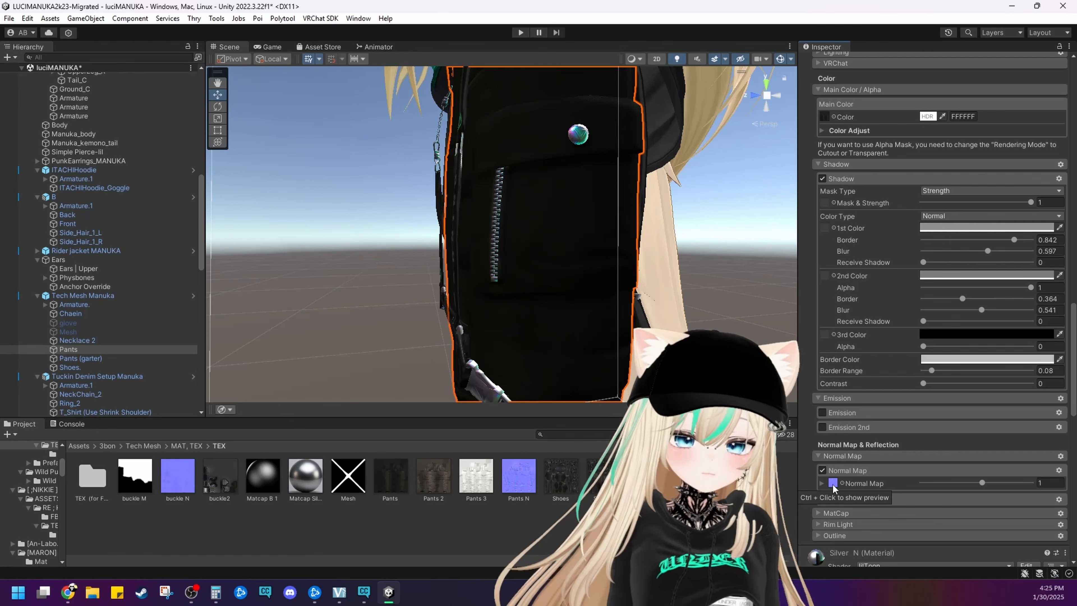
Examine the pants zipper up close, followed by the jacket zippers and the whole avatar, for surface relief
scroll(644, 306, up, 5)
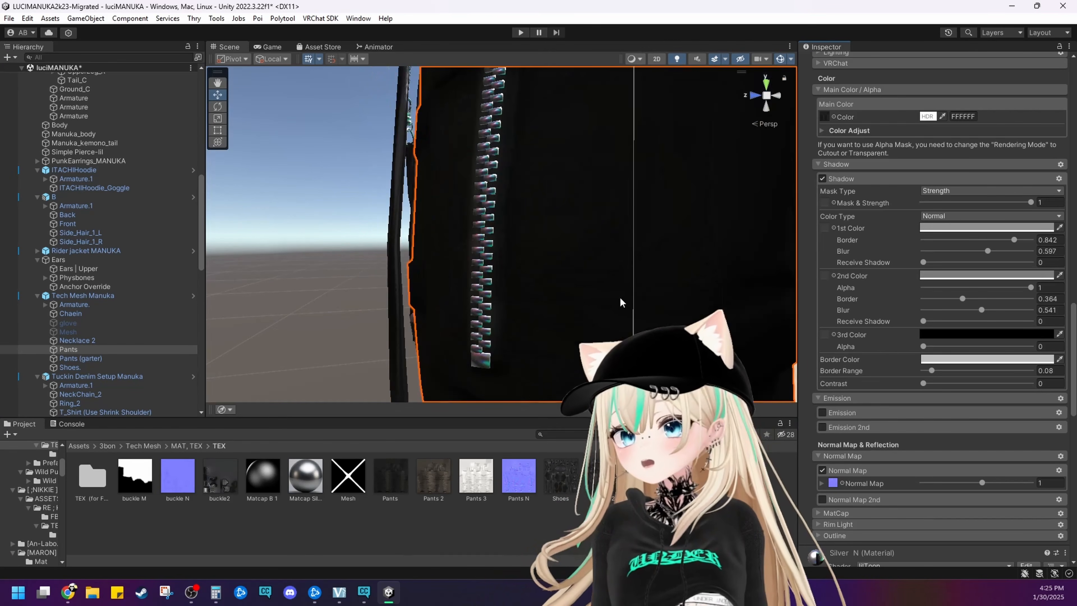
right_drag(620, 302, 741, 316)
middle_drag(740, 315, 577, 305)
scroll(577, 305, down, 10)
scroll(721, 310, down, 4)
middle_drag(720, 311, 615, 306)
scroll(615, 305, down, 2)
scroll(585, 306, up, 8)
scroll(587, 307, down, 4)
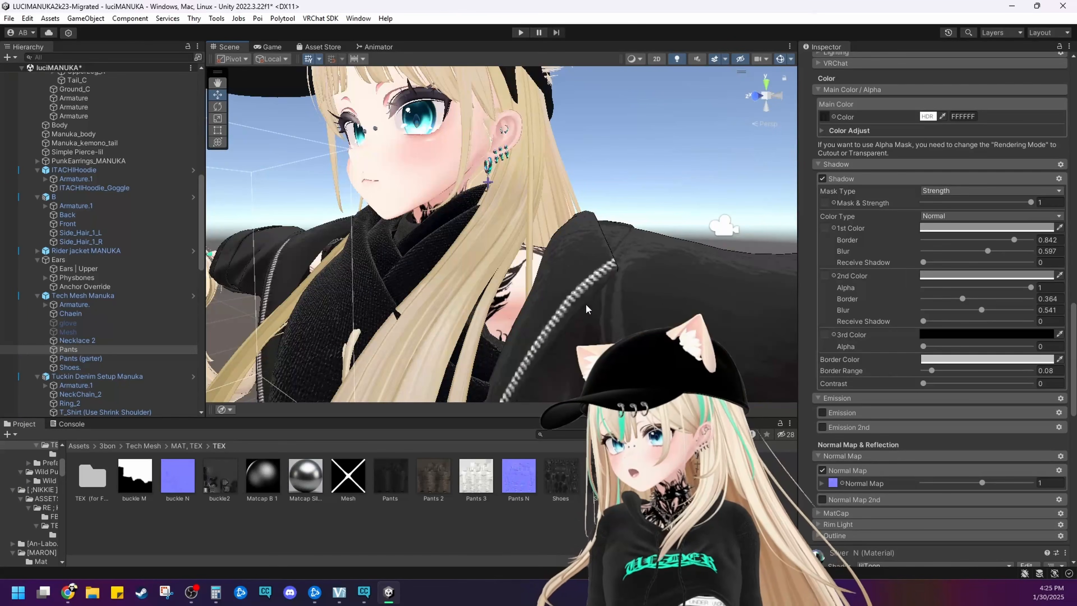
alt+drag(586, 307, 628, 295)
scroll(628, 294, down, 4)
scroll(627, 294, down, 5)
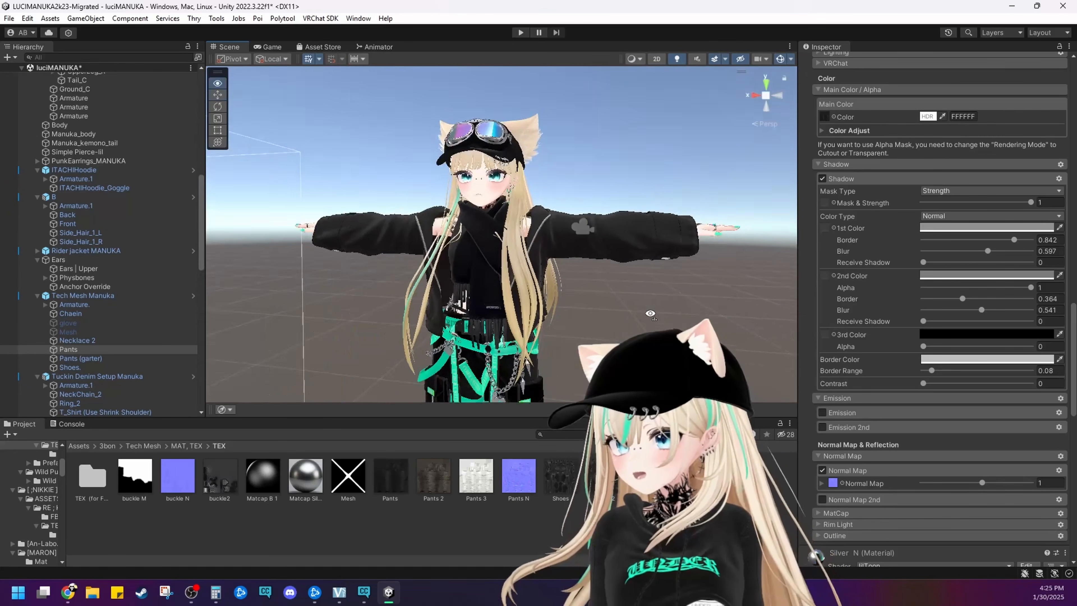
middle_drag(627, 293, 677, 283)
Examine the knit relief on the scarf and the ribbed top from close up and from farther away
scroll(678, 283, up, 10)
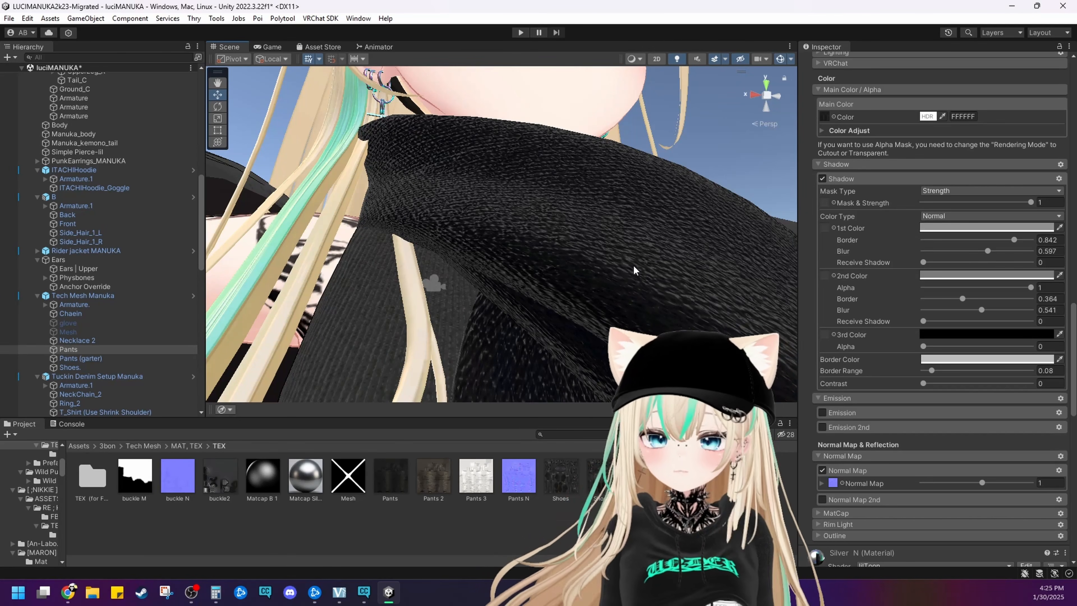
scroll(641, 271, down, 2)
scroll(643, 273, up, 2)
scroll(649, 274, down, 4)
scroll(650, 275, up, 3)
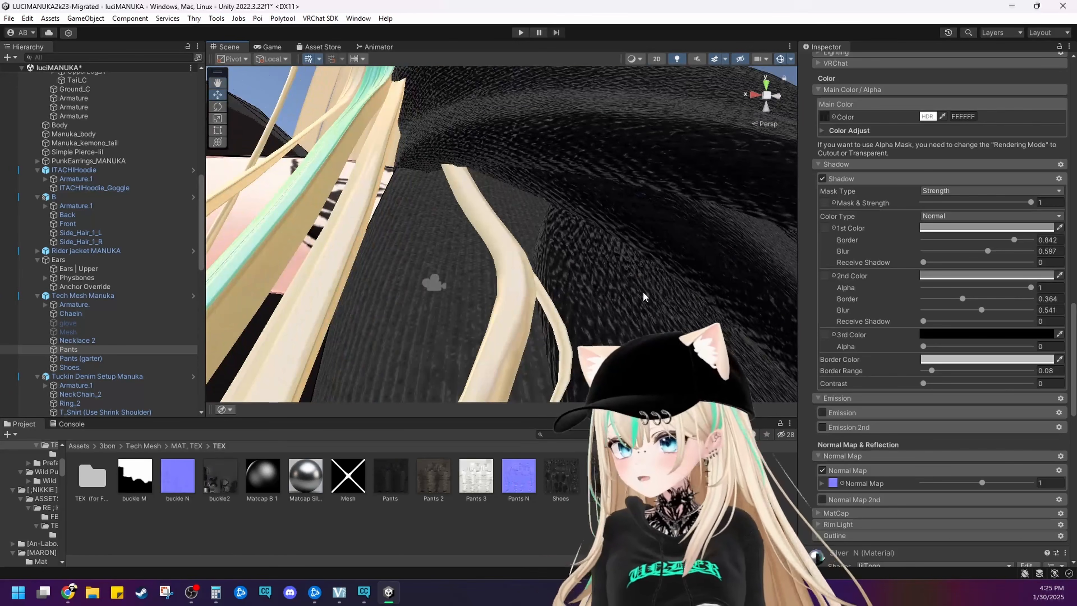
scroll(646, 288, down, 3)
scroll(594, 297, up, 2)
middle_drag(568, 297, 606, 305)
scroll(606, 305, up, 2)
right_drag(605, 305, 709, 290)
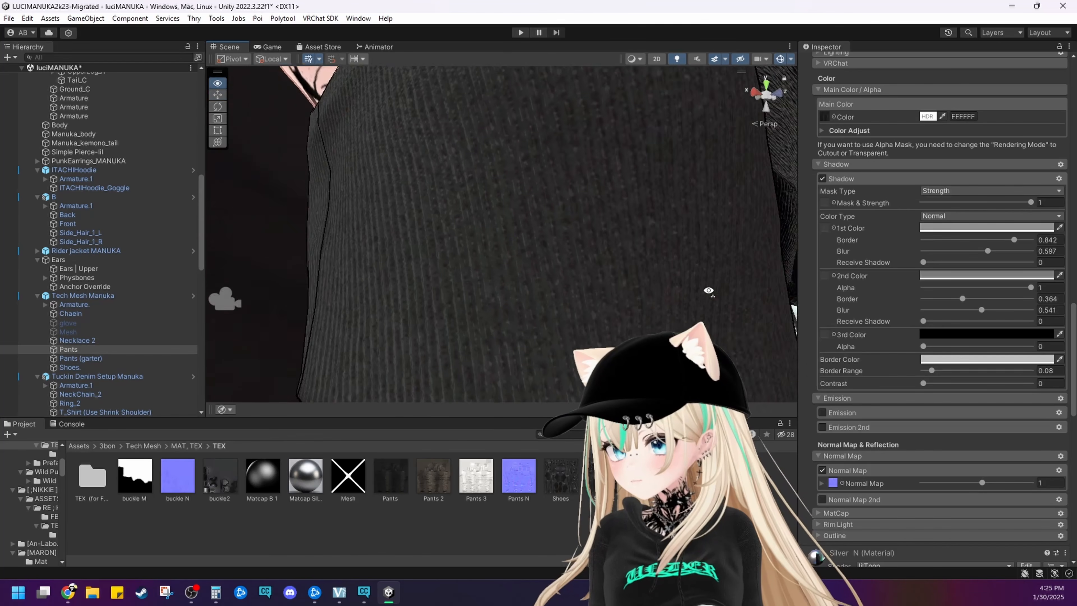
middle_drag(709, 289, 530, 303)
scroll(546, 289, down, 5)
alt+drag(530, 303, 418, 300)
Open the Pants material's normal map image, Pants N.png, to view it, and close the viewer
double_click(833, 483)
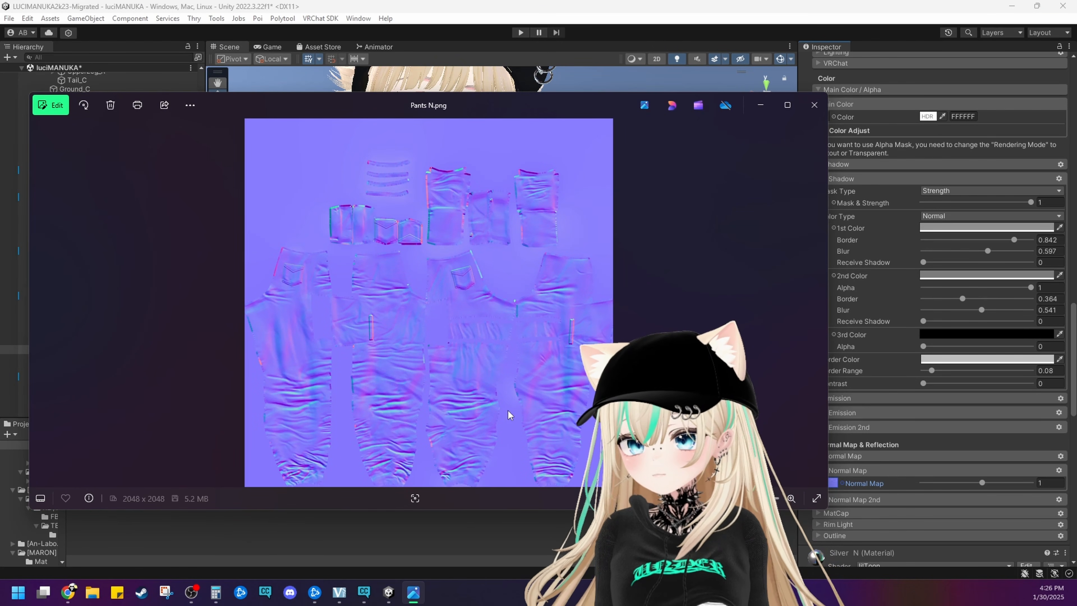
drag(447, 512, 447, 578)
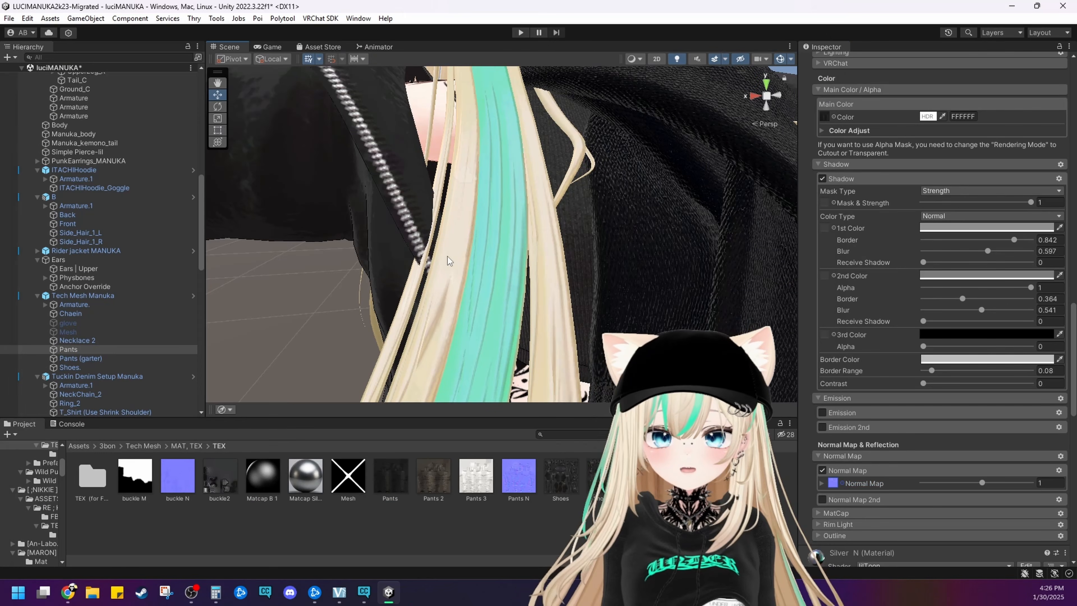
Compare the scarf's knit folds with the jacket sleeves and zippers from several angles
right_drag(450, 259, 587, 242)
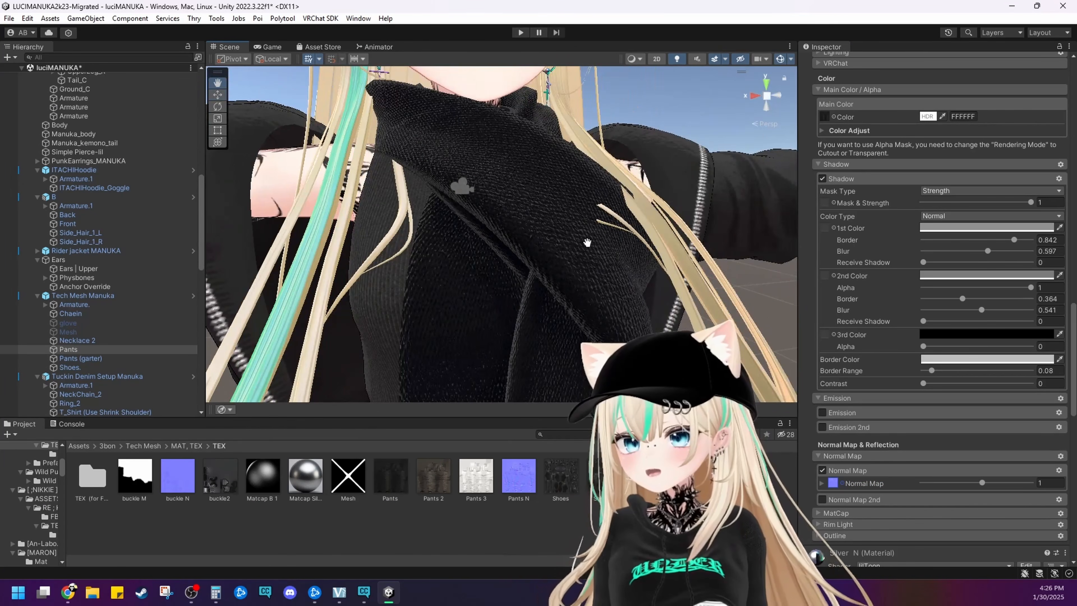
scroll(587, 234, down, 2)
middle_drag(547, 233, 428, 251)
scroll(551, 229, up, 4)
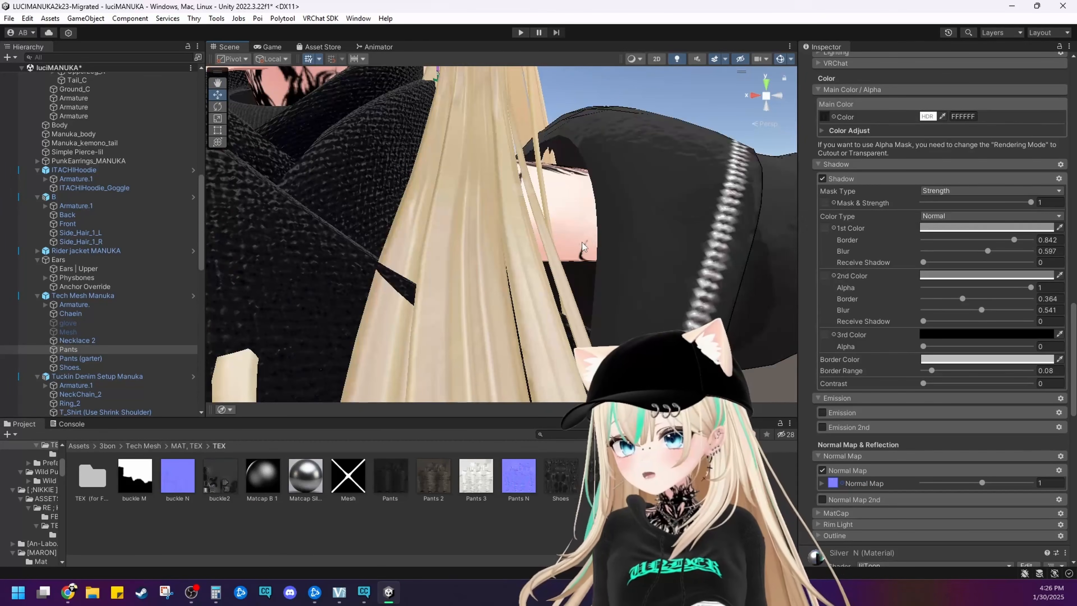
middle_drag(721, 208, 562, 246)
right_drag(563, 242, 407, 244)
middle_drag(721, 238, 488, 169)
scroll(535, 251, down, 5)
right_drag(416, 244, 533, 248)
middle_drag(373, 246, 525, 256)
scroll(524, 246, up, 5)
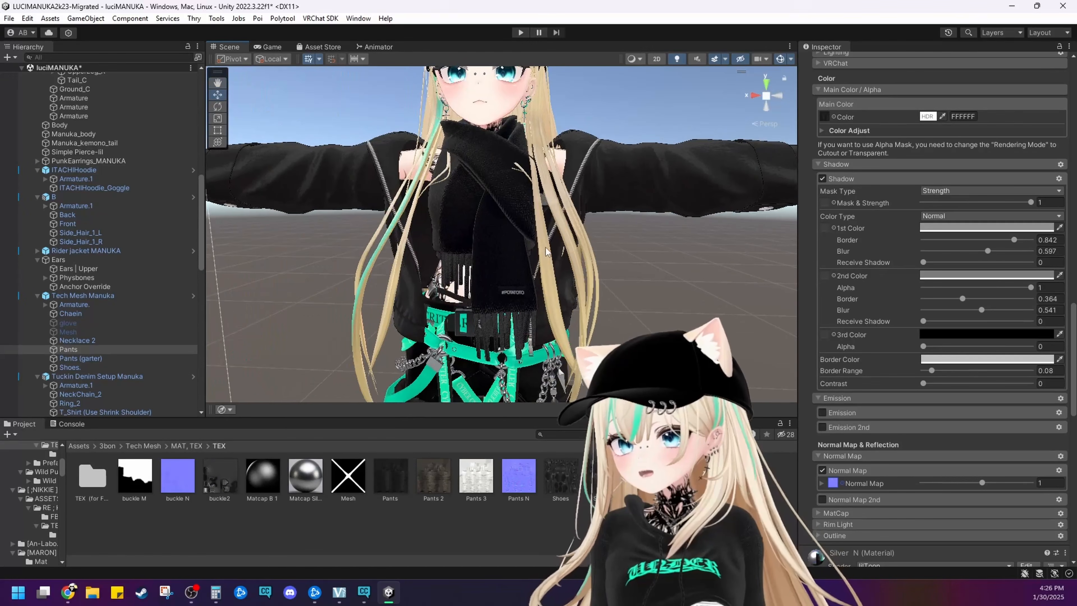
Select the Muffler mesh and expand its Plain_Black material settings
click(498, 221)
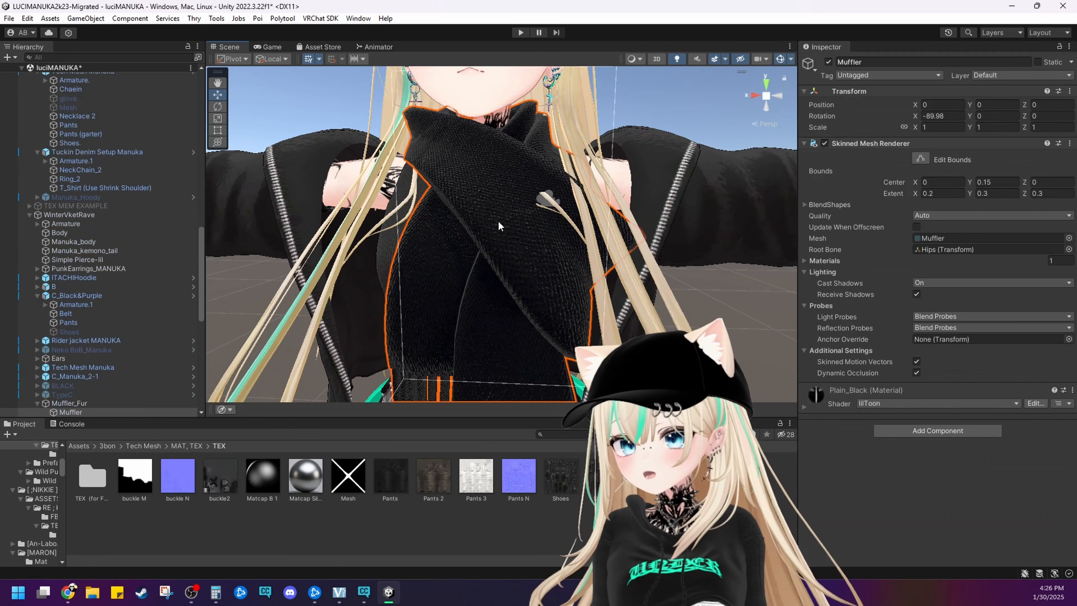
click(533, 231)
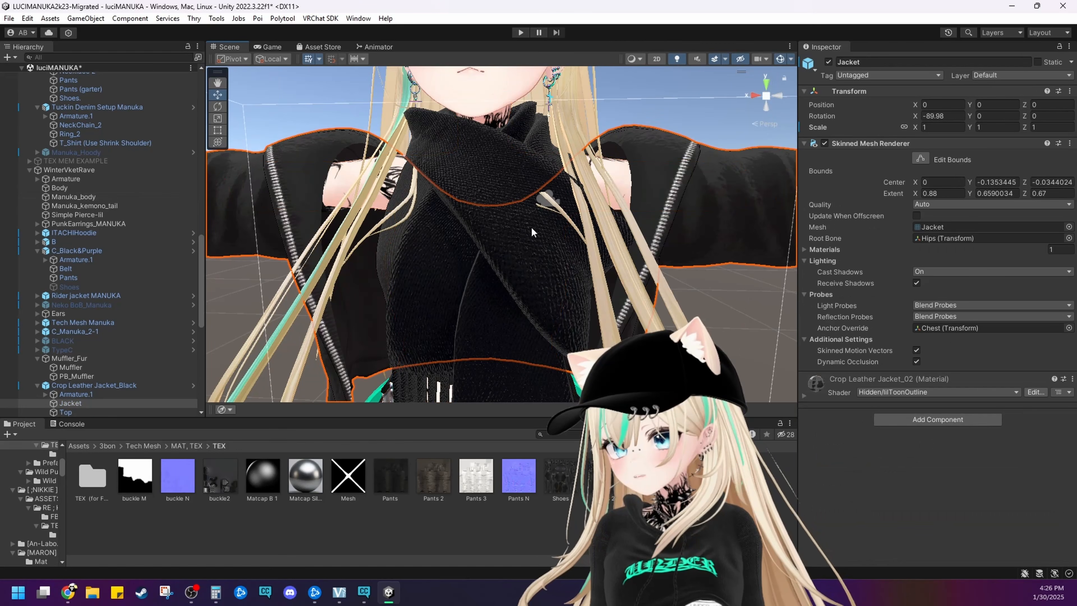
click(533, 232)
click(533, 231)
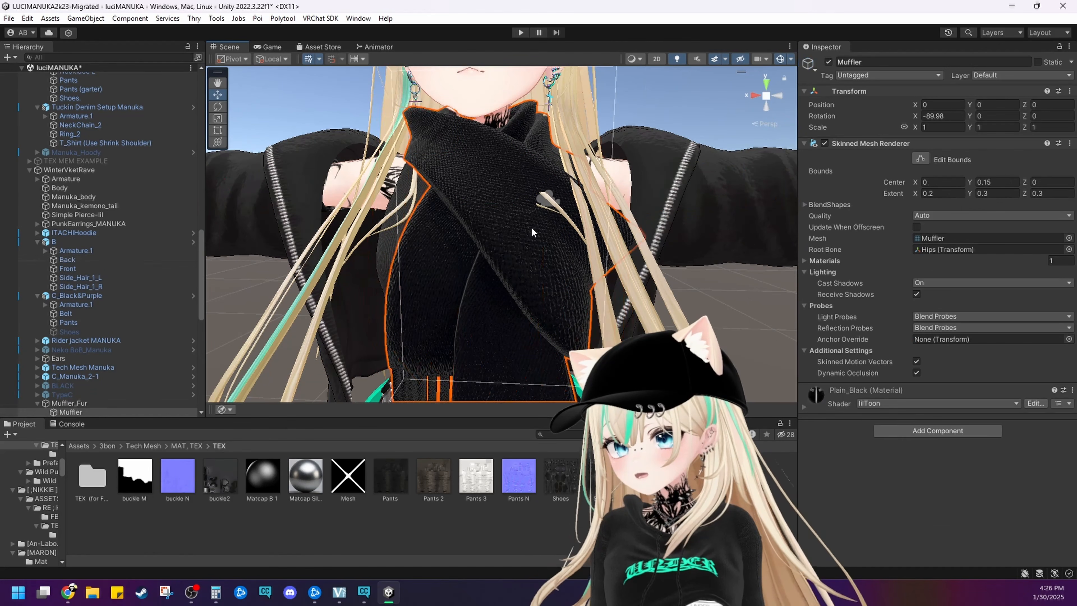
click(816, 404)
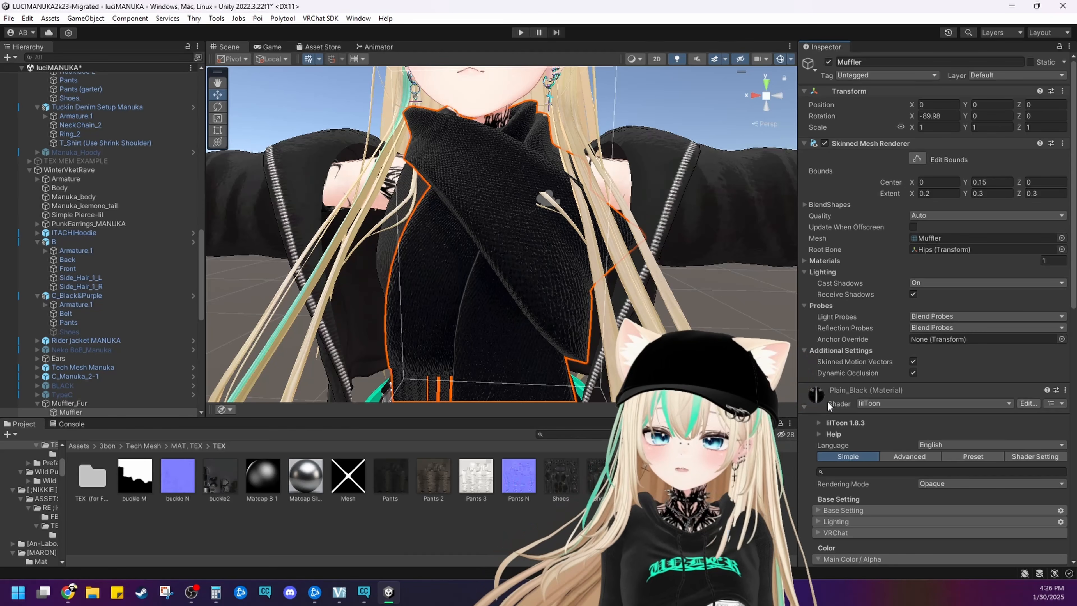
Examine the pants and straps from the front and side, and return to the upper body
middle_drag(780, 361, 825, 297)
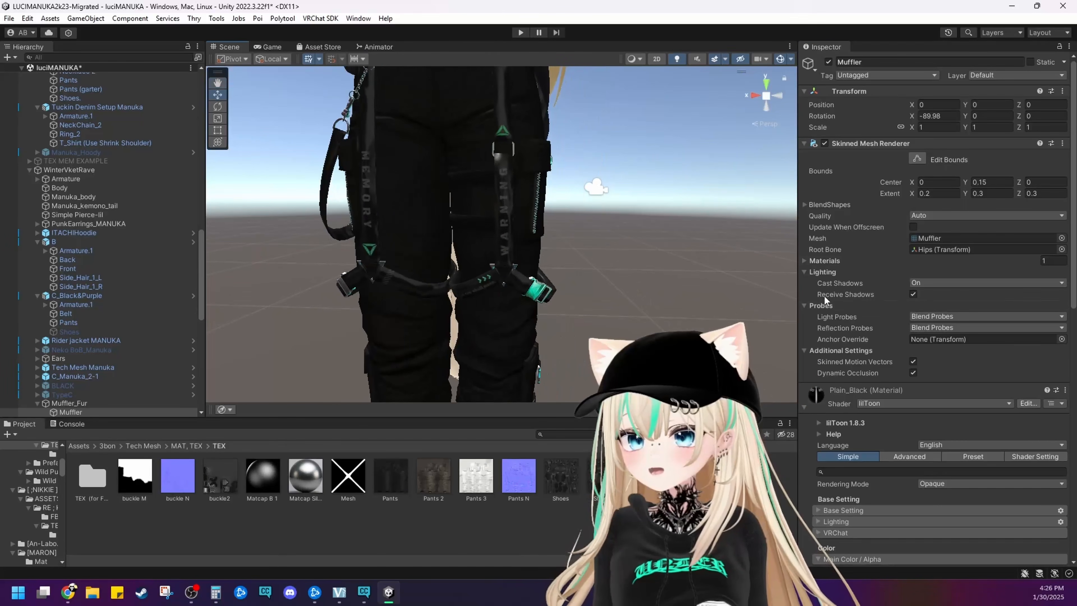
scroll(695, 300, up, 6)
alt+drag(695, 300, 475, 276)
scroll(685, 284, down, 8)
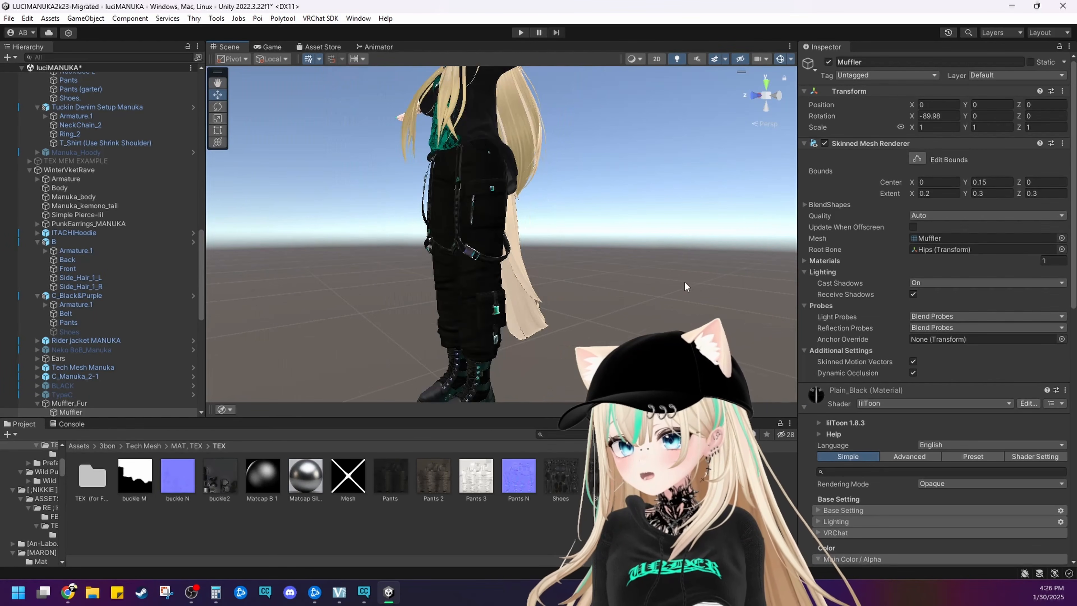
middle_drag(687, 287, 657, 285)
alt+drag(657, 285, 616, 277)
scroll(616, 277, down, 5)
middle_drag(615, 277, 627, 396)
scroll(625, 323, up, 5)
Open the Muffler material's normal map image, Nomal.png, examine its weave pattern up close, and close the viewer
alt+drag(615, 302, 681, 298)
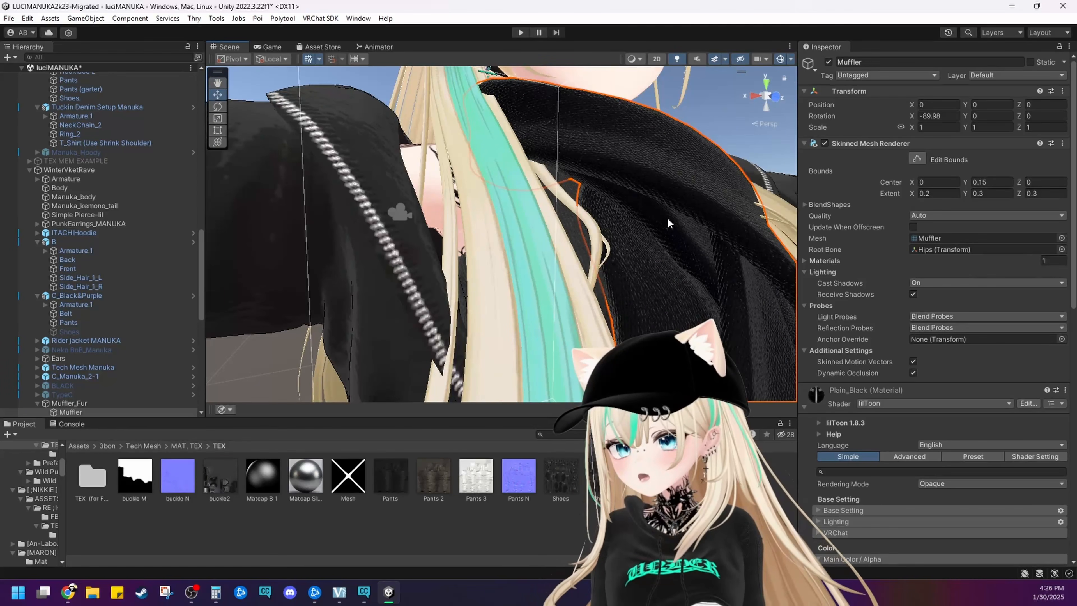
scroll(927, 450, down, 3)
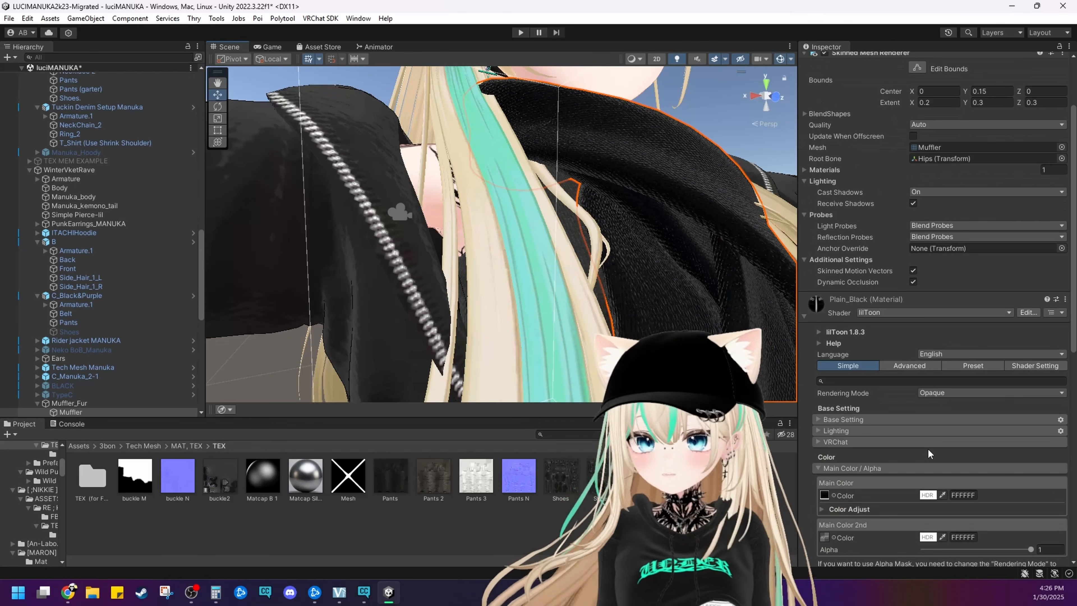
scroll(924, 447, down, 10)
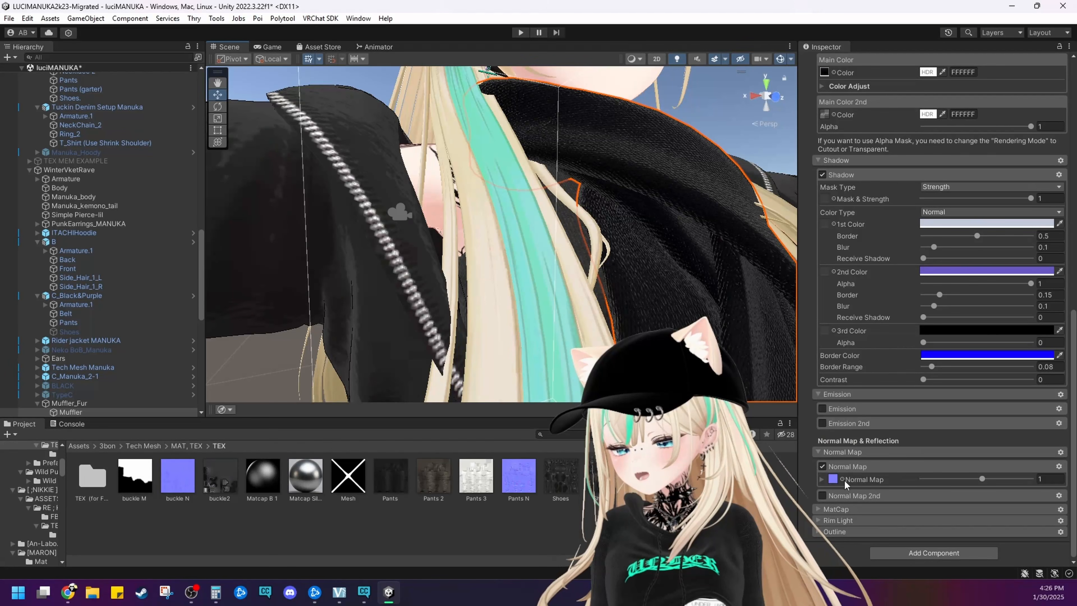
click(834, 479)
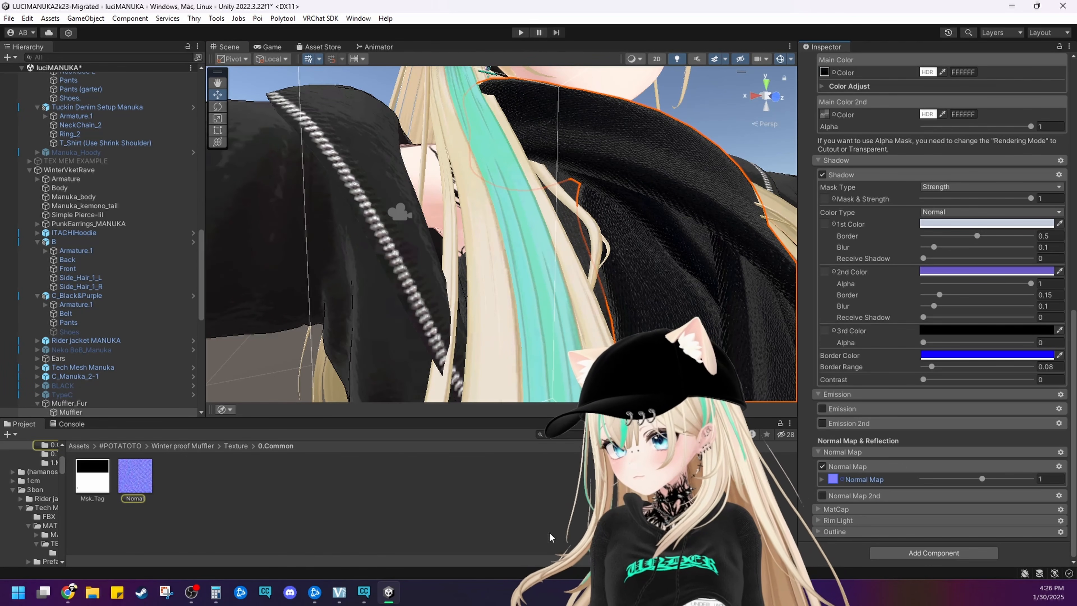
double_click(135, 475)
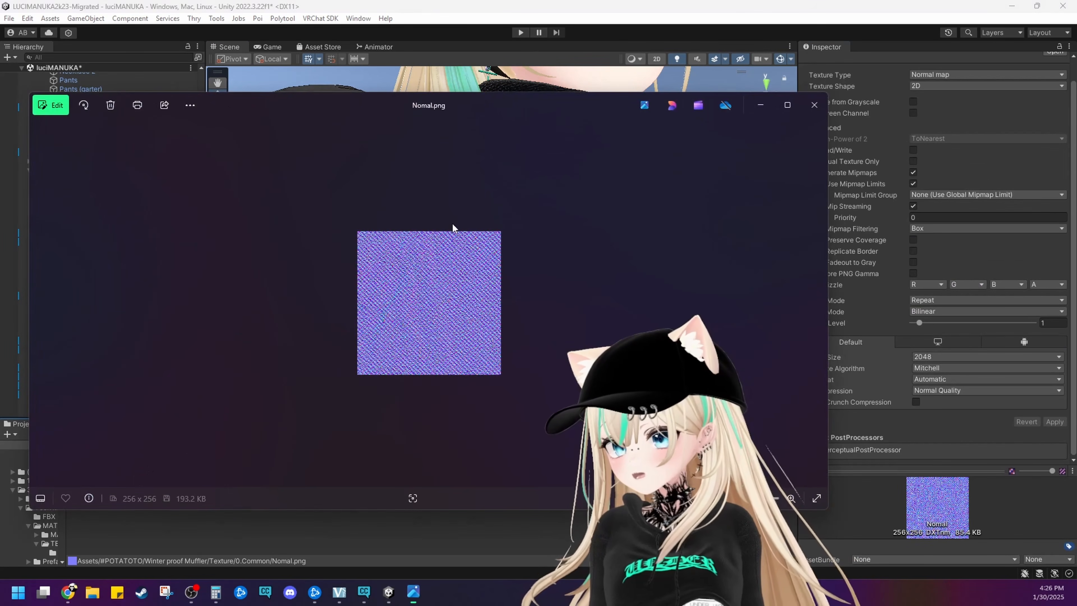
click(786, 105)
scroll(610, 240, up, 4)
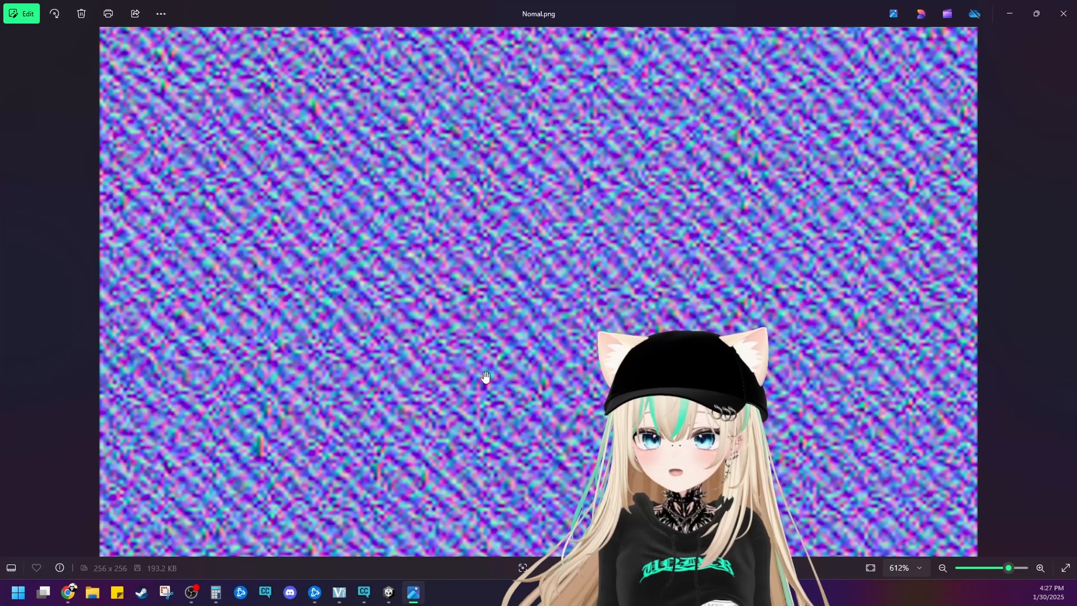
click(1061, 9)
Set the muffler normal map's Max Size to 64 and apply the import settings
alt+drag(633, 152, 483, 182)
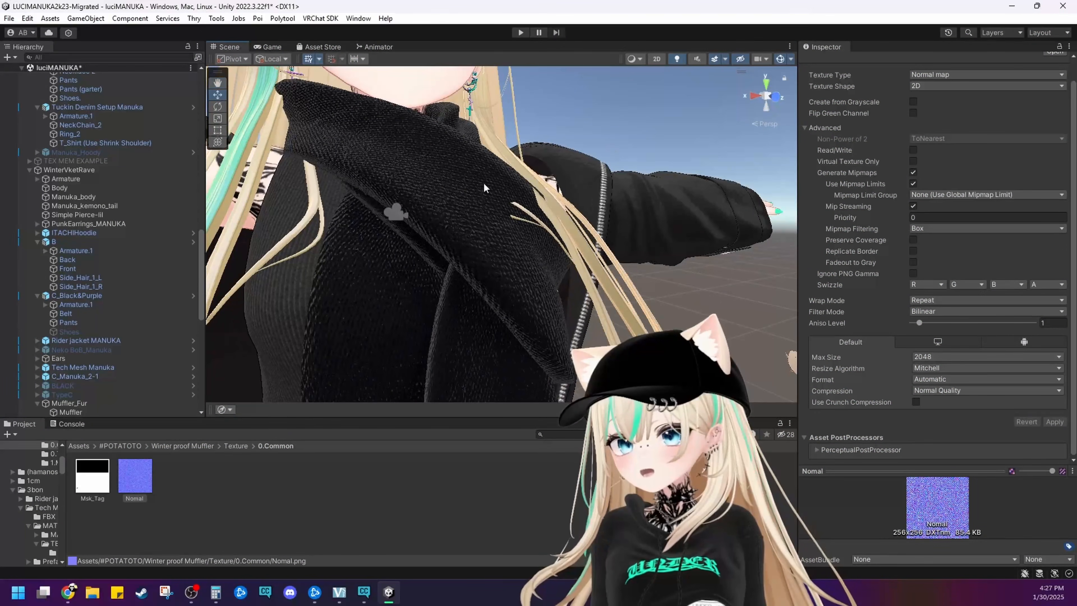
middle_drag(428, 197, 457, 189)
click(984, 357)
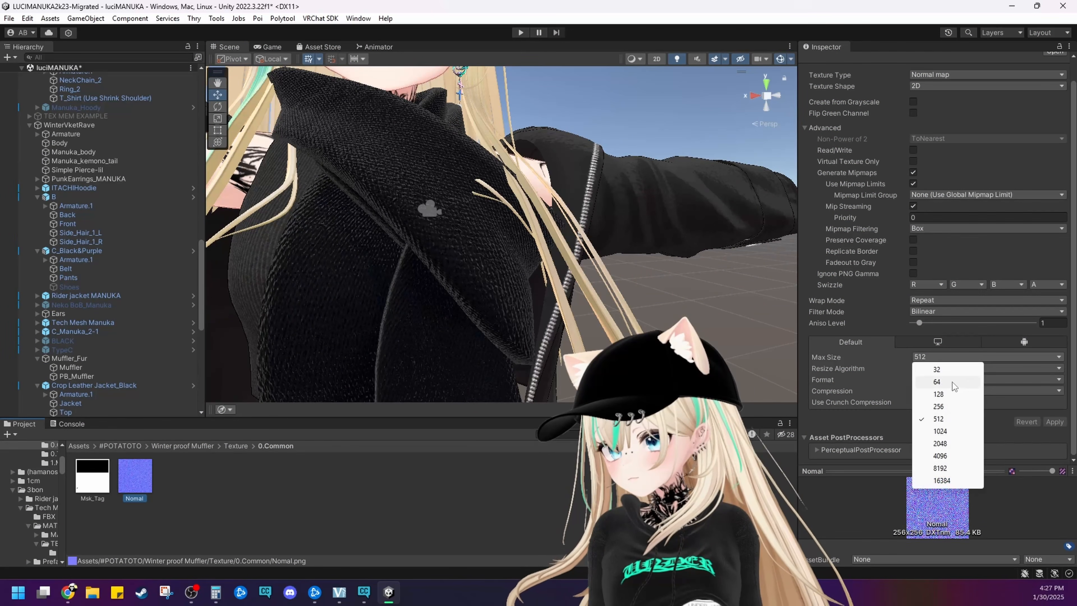
click(959, 369)
click(663, 328)
click(525, 318)
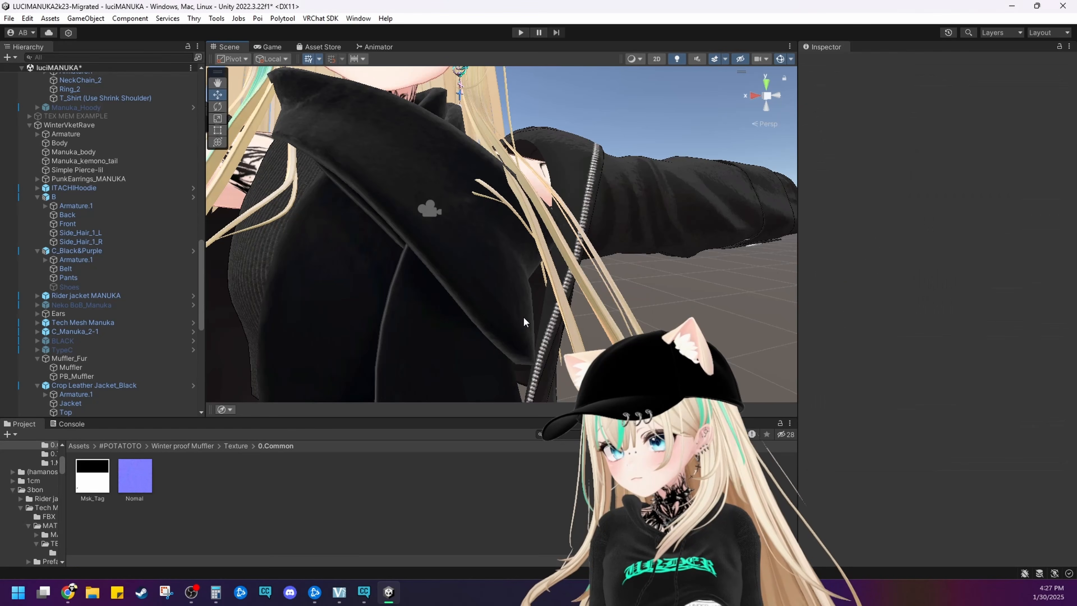
Examine the scarf's fabric detail up close and from a distance, comparing it with the jacket
scroll(464, 298, up, 5)
alt+drag(465, 297, 363, 245)
scroll(363, 245, down, 5)
middle_drag(363, 245, 385, 257)
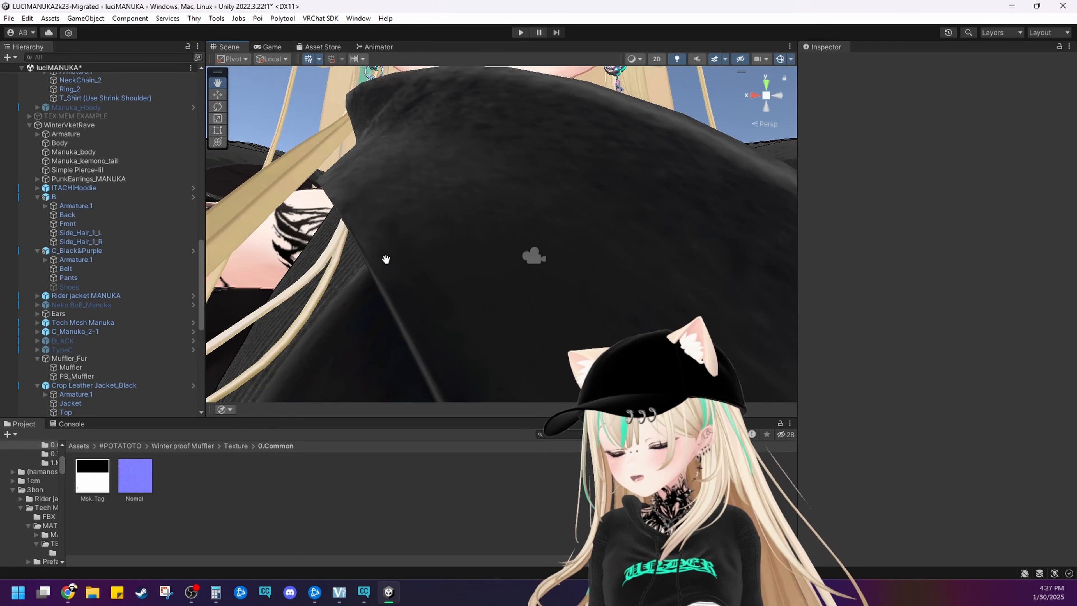
scroll(473, 282, up, 3)
alt+drag(385, 257, 539, 296)
scroll(474, 283, down, 4)
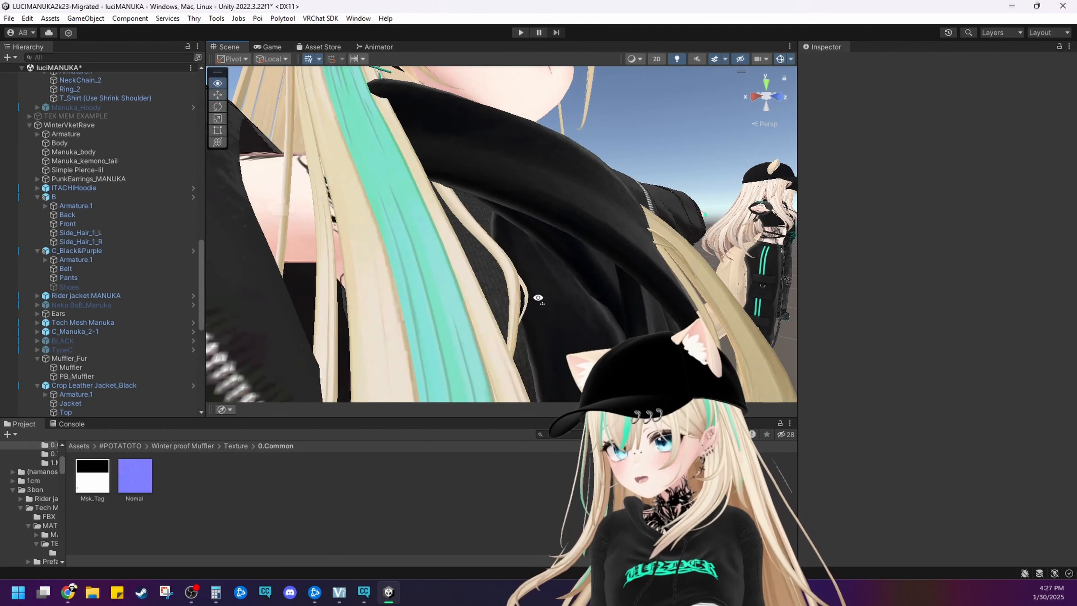
scroll(539, 296, down, 2)
middle_drag(539, 296, 566, 307)
scroll(564, 307, down, 3)
alt+drag(556, 307, 437, 303)
scroll(437, 303, down, 2)
middle_drag(437, 302, 458, 301)
scroll(458, 300, up, 5)
alt+drag(440, 300, 454, 303)
scroll(454, 303, up, 3)
middle_drag(454, 303, 465, 313)
scroll(464, 316, down, 3)
scroll(462, 312, up, 4)
scroll(463, 311, down, 6)
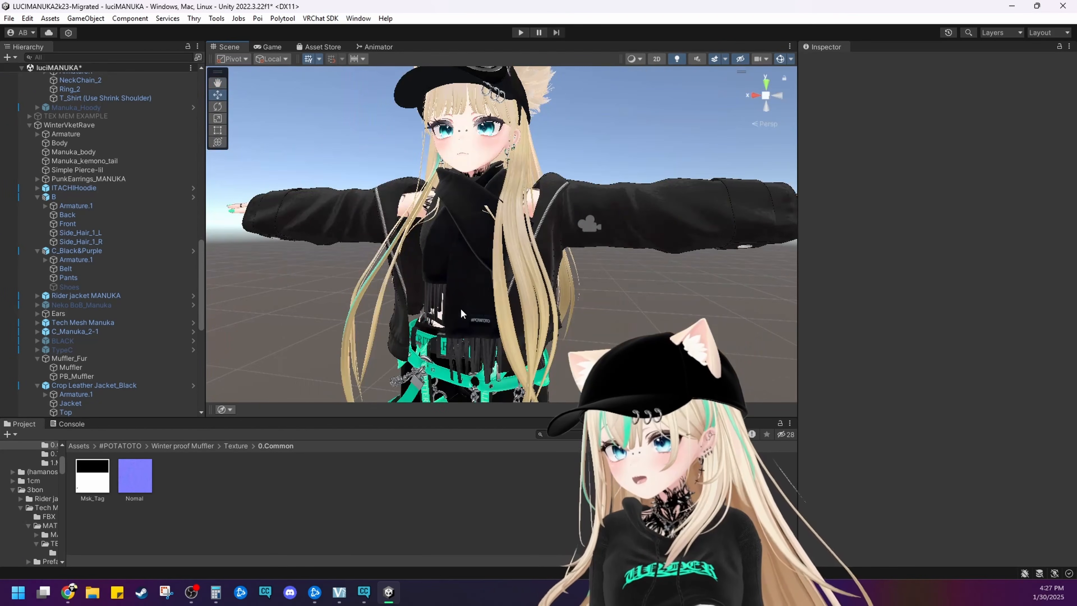
right_drag(463, 314, 533, 313)
key(a)
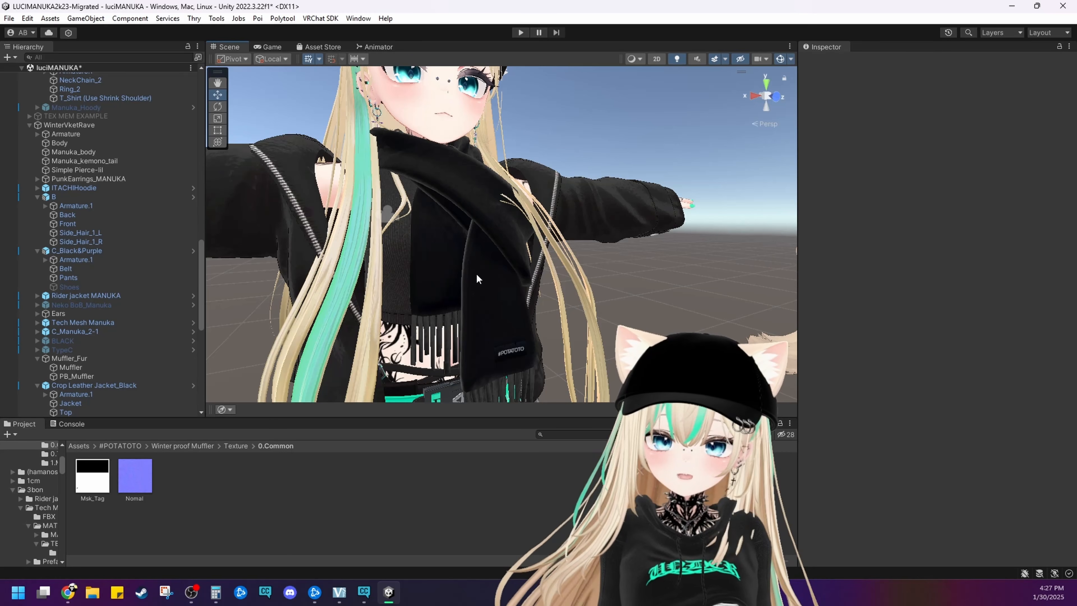
Restore the muffler normal map's Max Size to 512 and apply the import settings
key(ctrl+z)
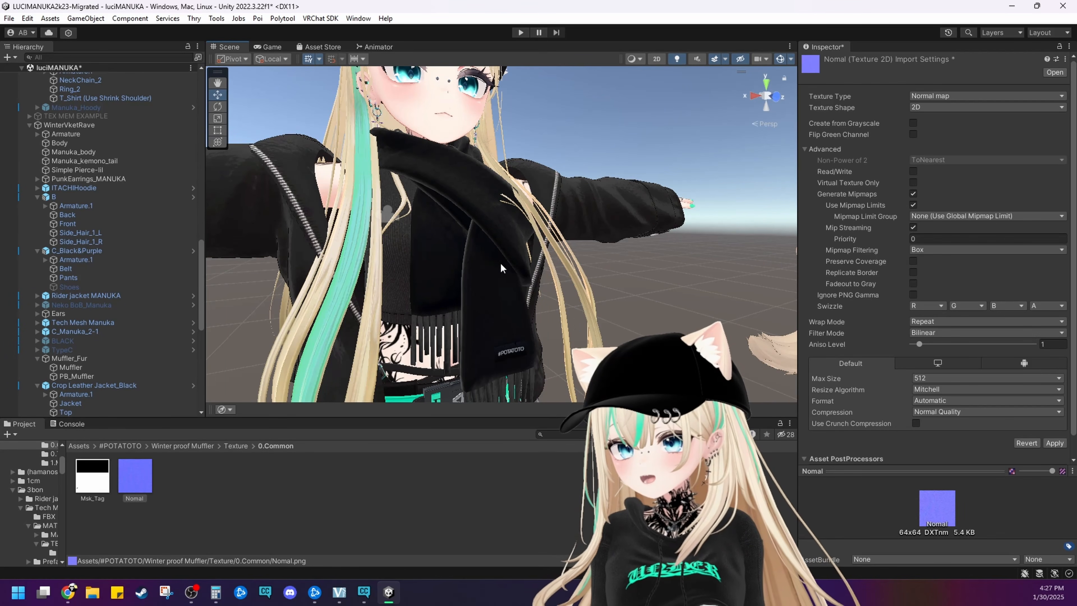
click(501, 267)
click(525, 317)
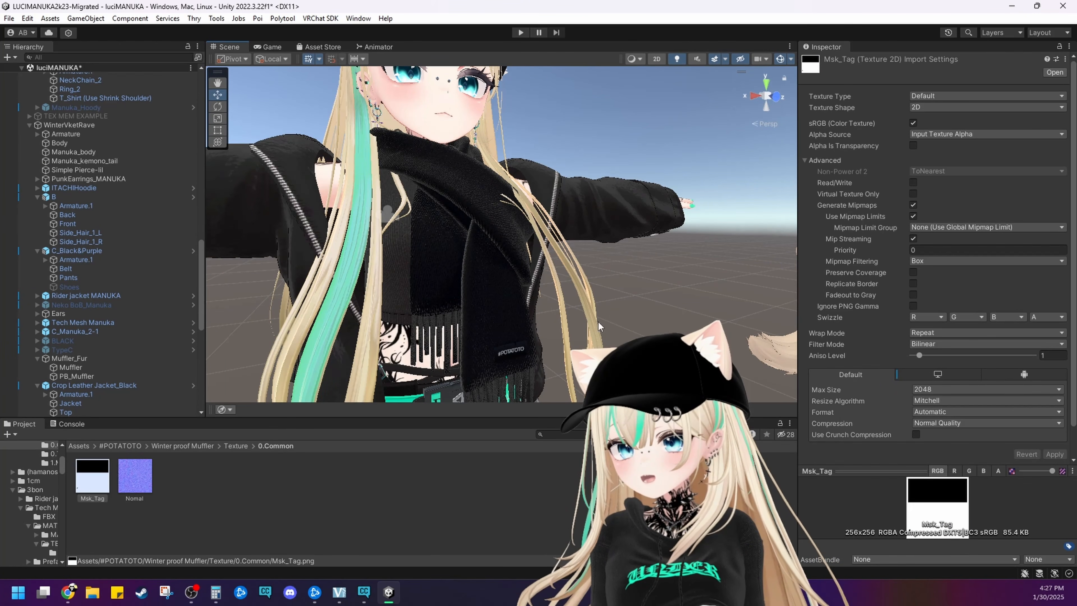
click(536, 288)
key(ctrl+z)
key(ctrl+z)
key(ctrl+z)
key(ctrl+z)
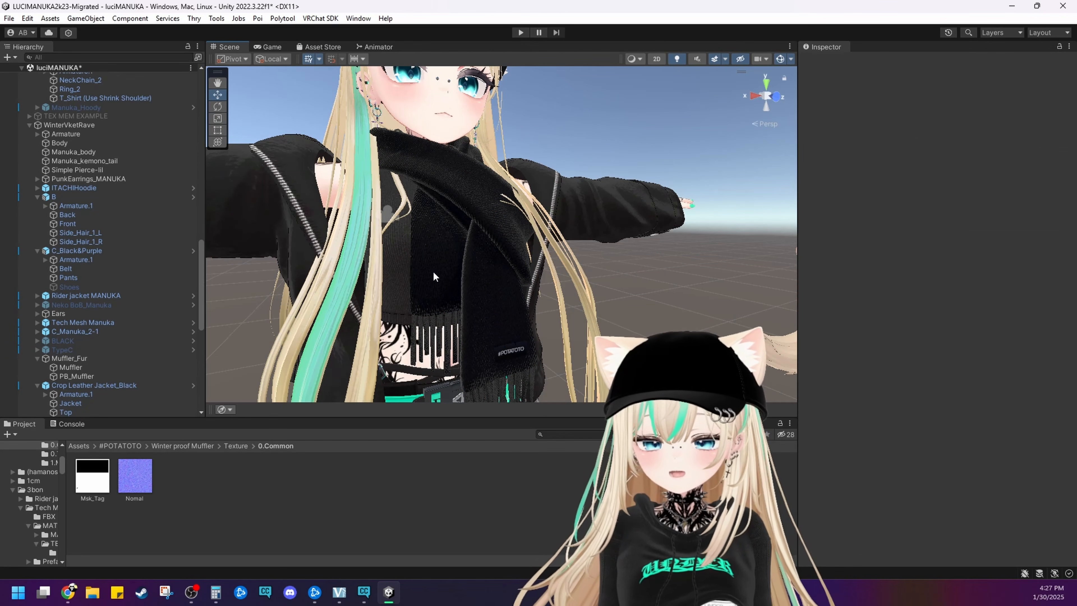
Select the Pants mesh at the harness straps on the avatar's upper leg
middle_drag(432, 271, 656, 284)
scroll(476, 269, down, 7)
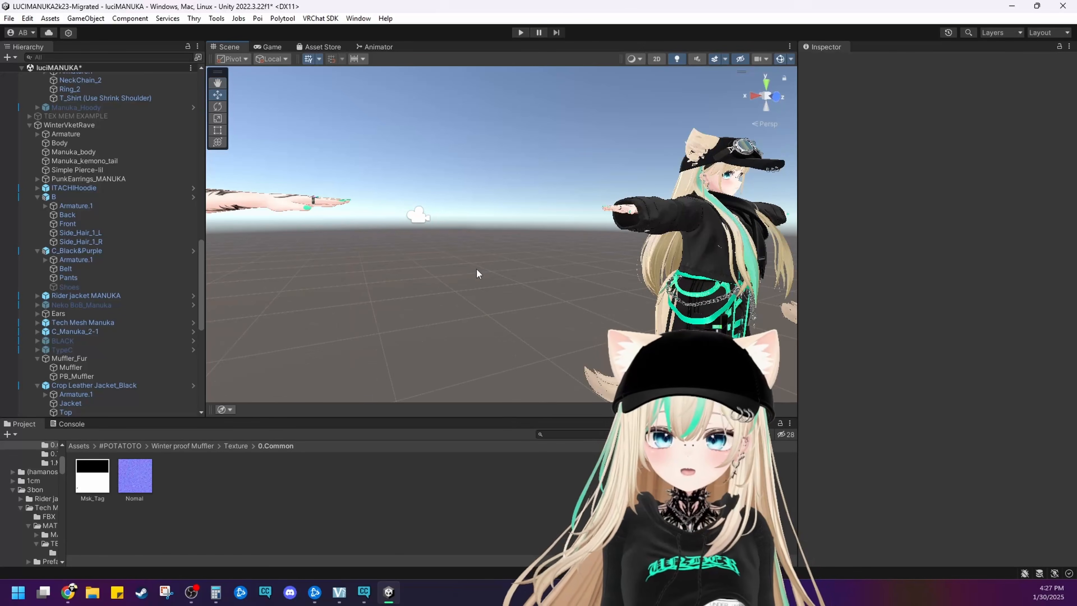
scroll(476, 268, down, 3)
right_drag(477, 268, 391, 277)
middle_drag(392, 276, 442, 262)
scroll(513, 272, up, 8)
middle_drag(513, 271, 480, 248)
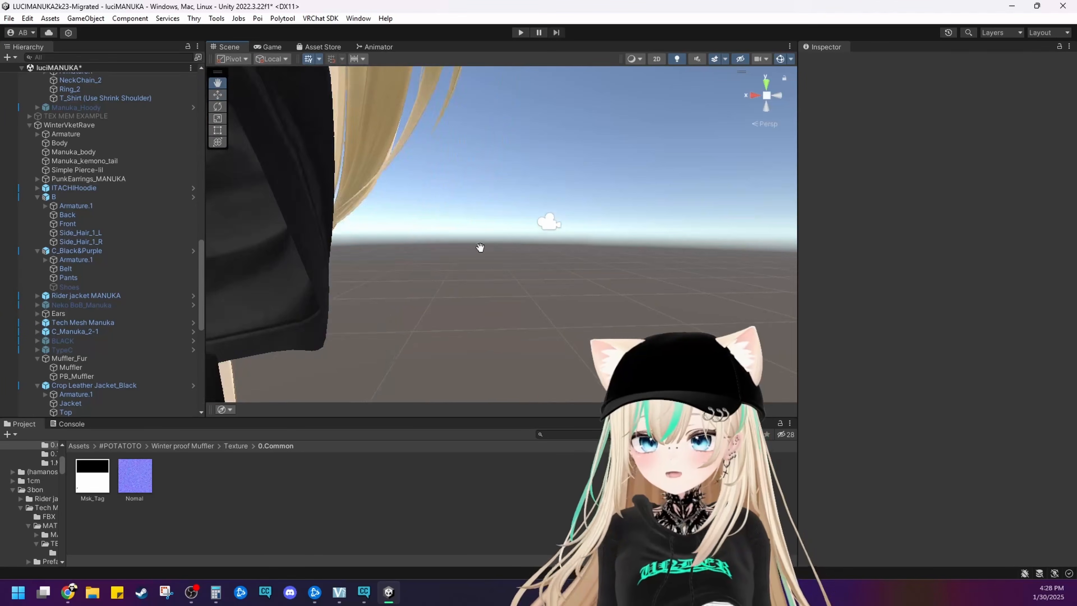
scroll(480, 254, down, 6)
right_drag(418, 273, 349, 257)
middle_drag(475, 344, 379, 243)
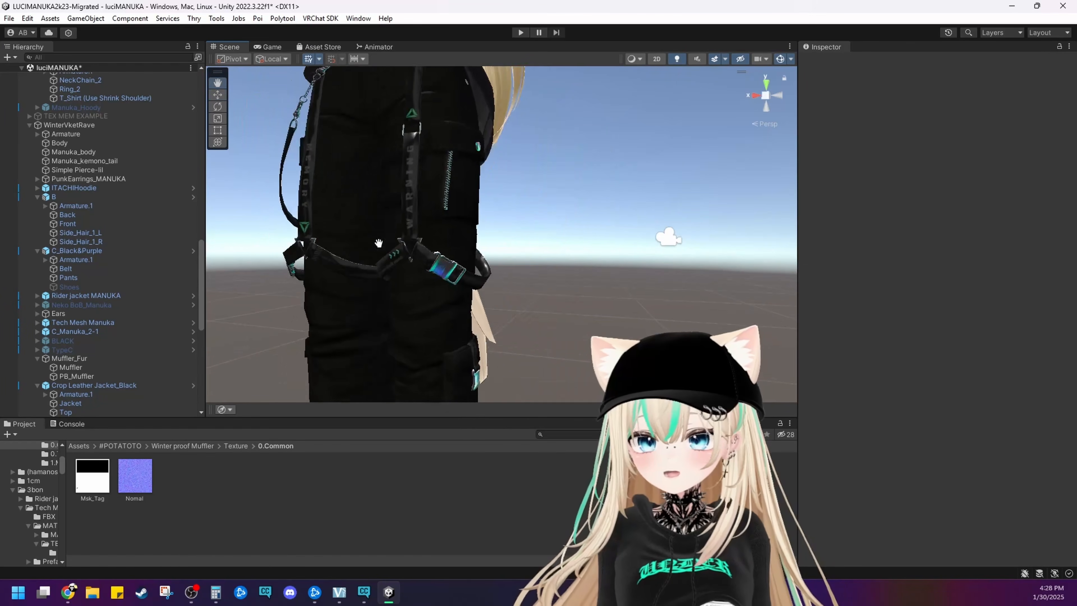
scroll(419, 255, up, 4)
click(439, 241)
click(439, 242)
Open the normal map image of the Gloves, belts, harnesses 1 (F) material to view it, and close the viewer
scroll(870, 417, down, 8)
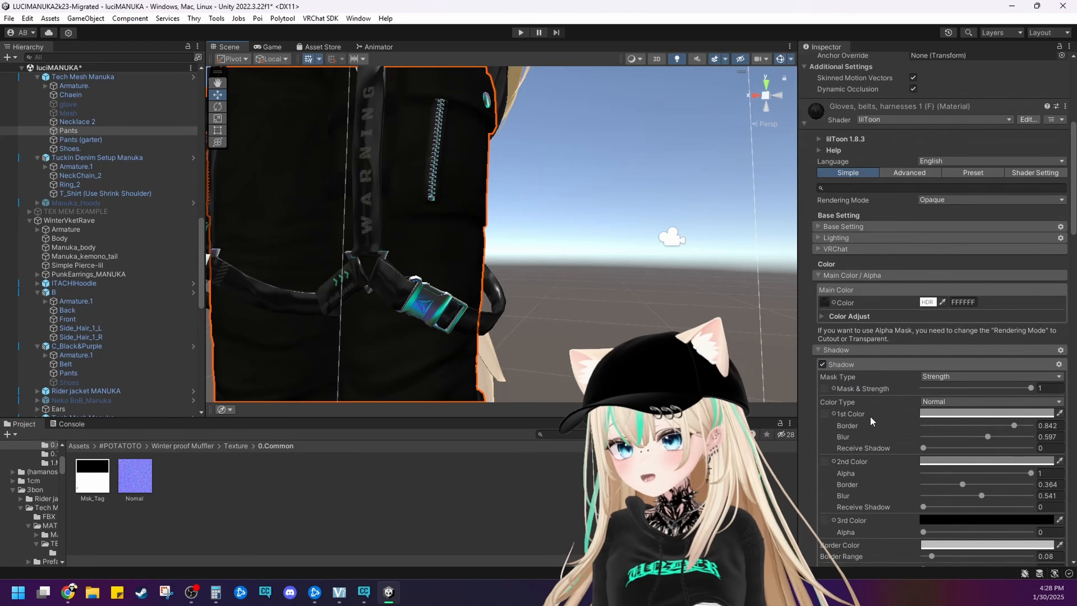
scroll(869, 420, down, 10)
click(832, 215)
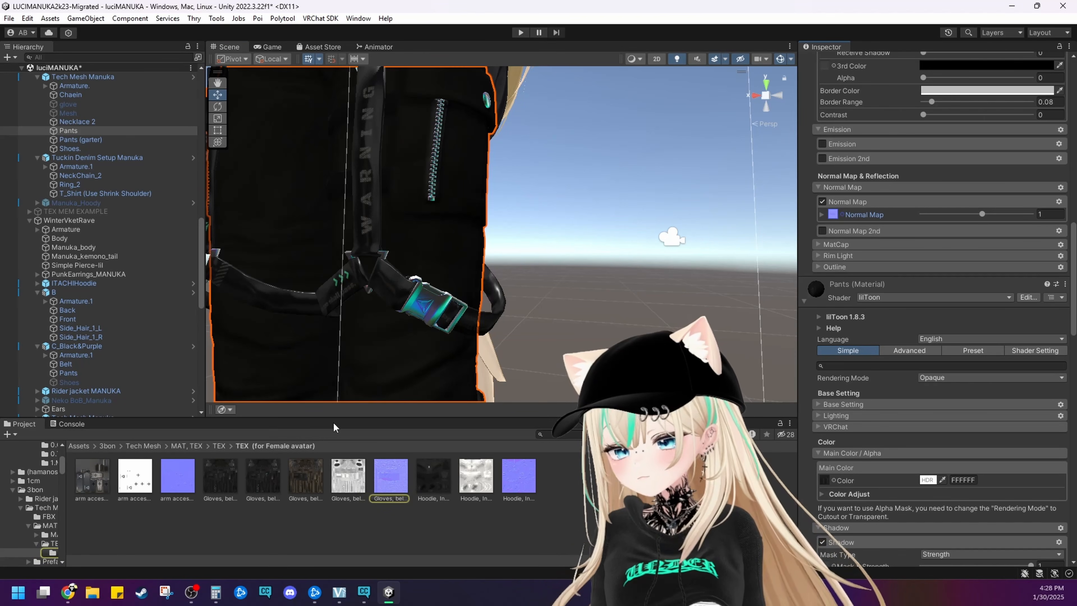
double_click(390, 475)
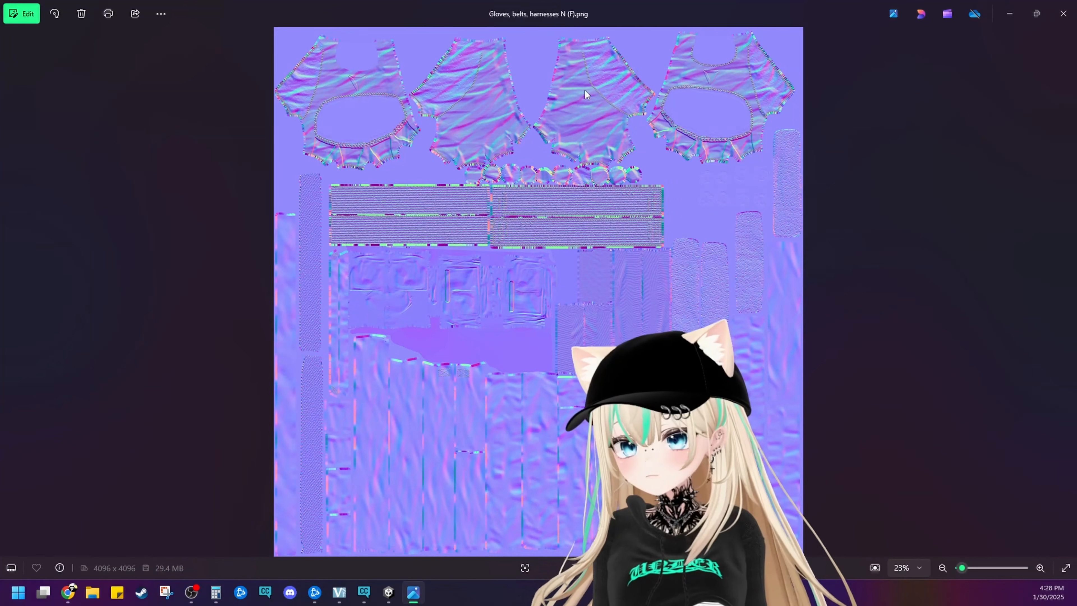
click(1064, 9)
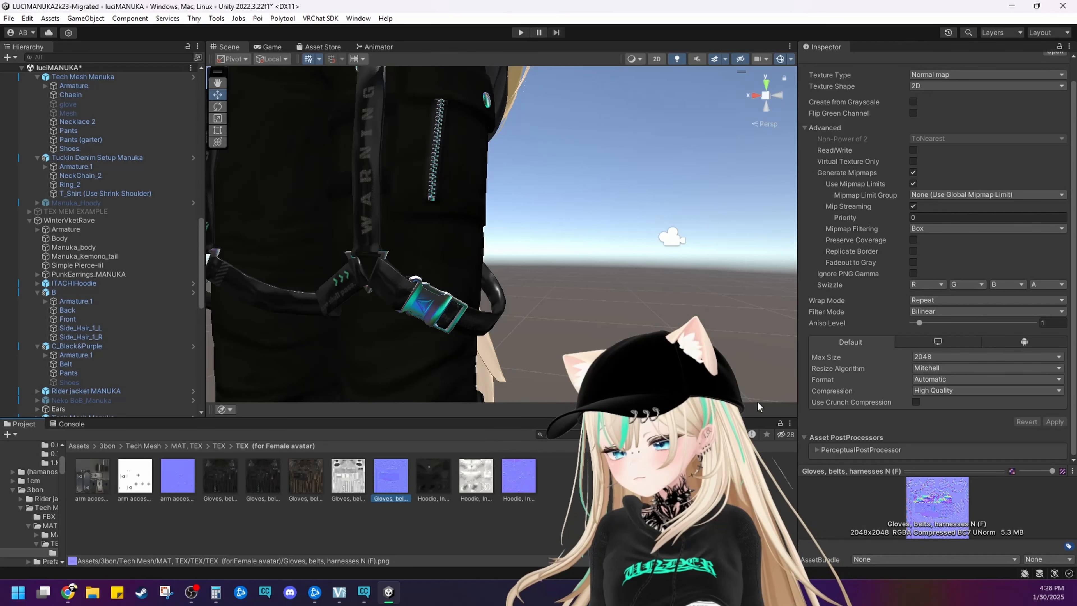
Set the Max Size of the Gloves, belts, harnesses N (F) normal map to 1024 and apply it
click(934, 357)
click(938, 432)
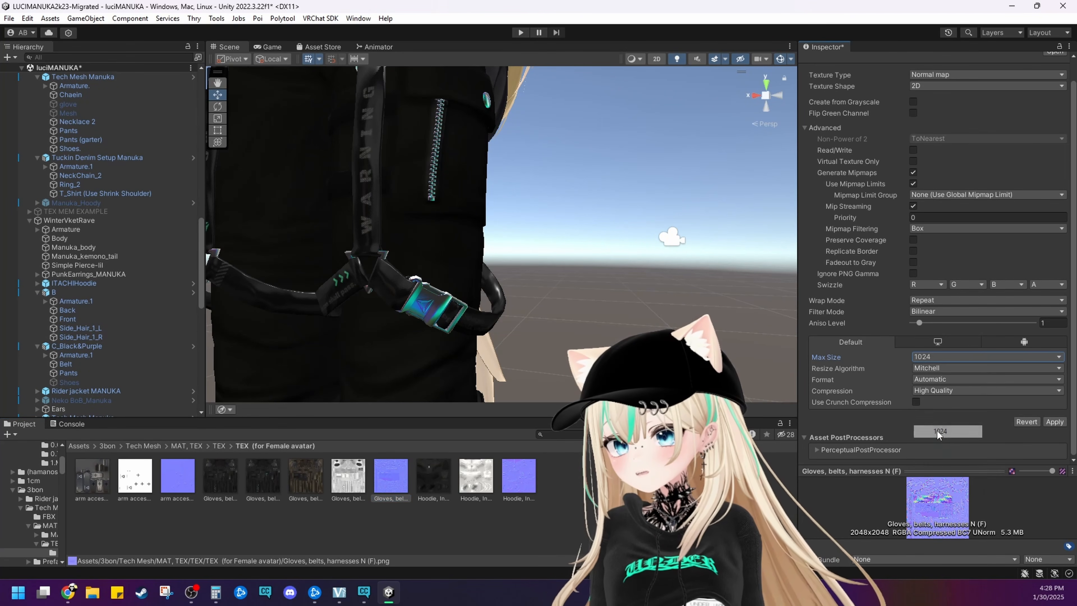
click(644, 361)
click(524, 317)
Enable the glove object under Tech Mesh Manuka so it shows on the avatar's hand
alt+drag(530, 229, 598, 271)
middle_drag(598, 272, 555, 299)
alt+drag(555, 300, 507, 359)
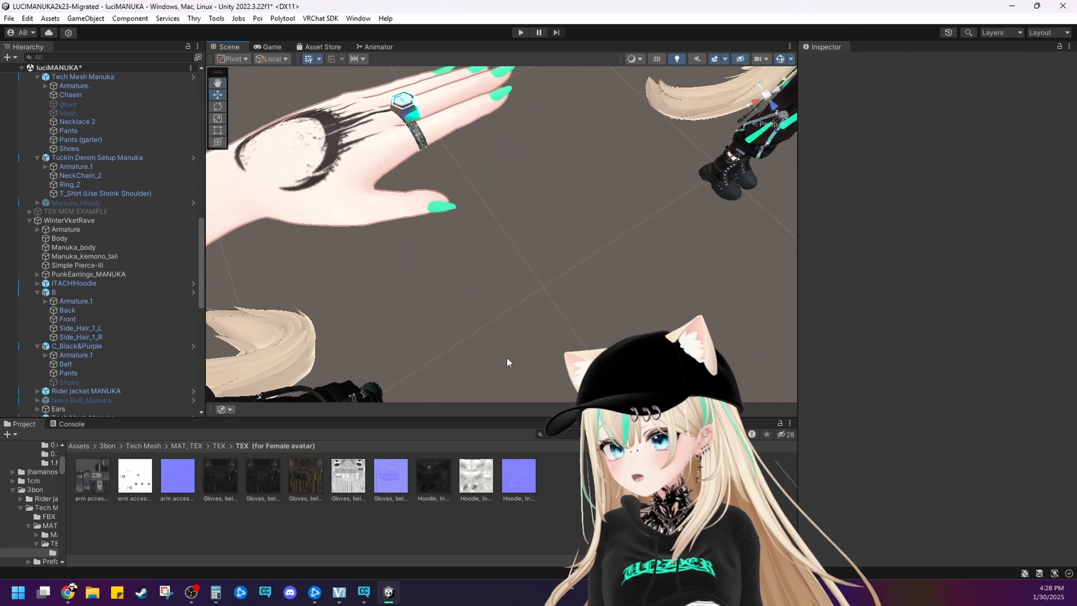
middle_drag(507, 358, 547, 363)
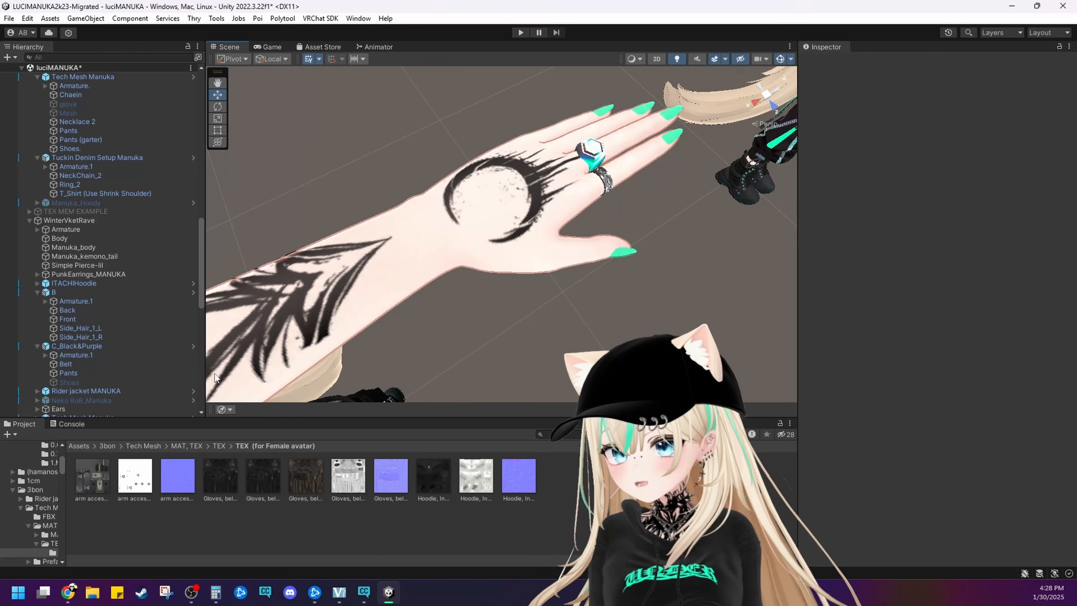
scroll(106, 348, down, 4)
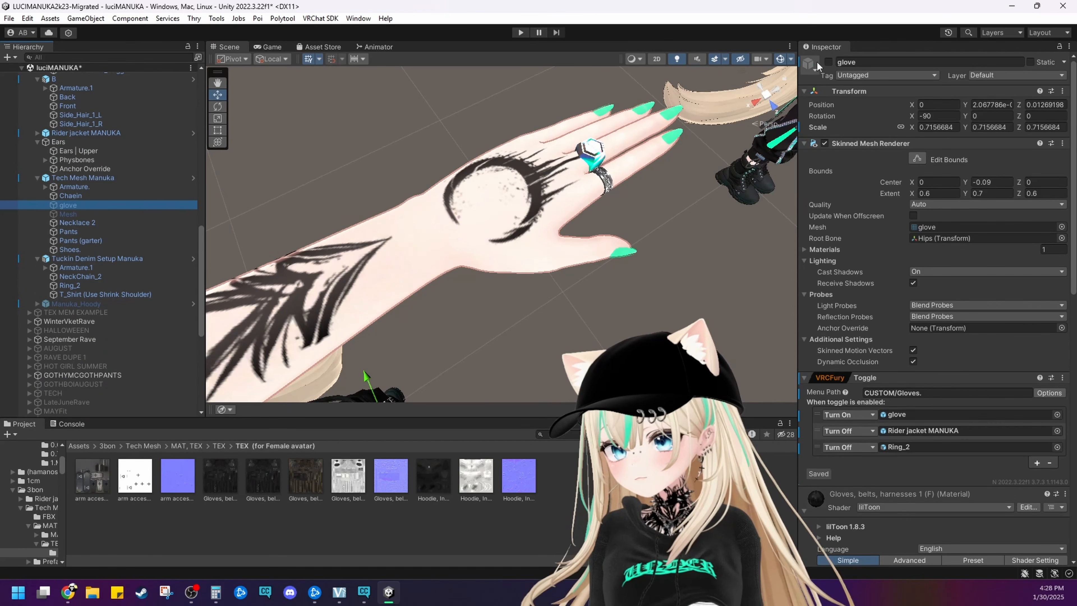
click(828, 62)
click(707, 257)
Examine the glove's stitching, folds and knuckle padding up close and from a normal viewing distance
scroll(701, 257, up, 2)
scroll(699, 256, down, 4)
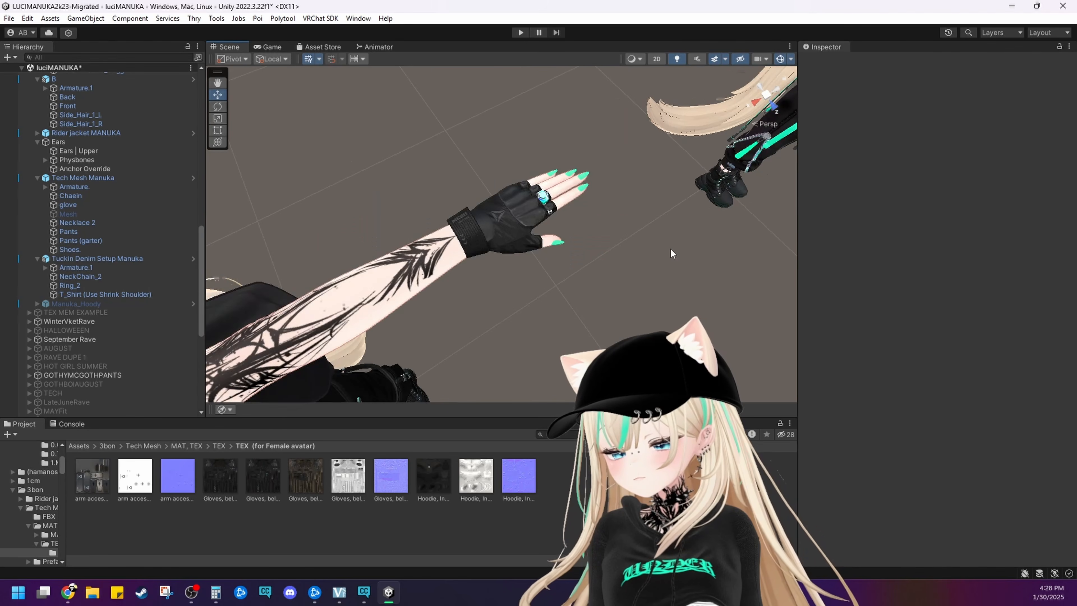
scroll(523, 207, up, 4)
alt+drag(671, 248, 712, 239)
scroll(678, 247, up, 3)
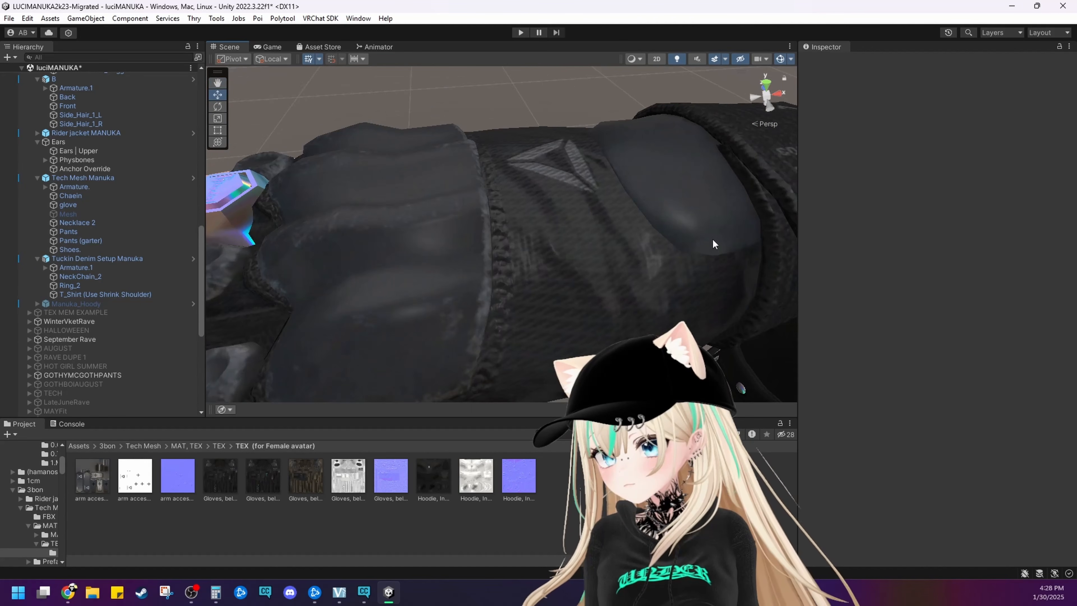
middle_drag(712, 238, 714, 238)
scroll(714, 238, down, 3)
alt+drag(713, 237, 681, 241)
scroll(682, 241, up, 3)
middle_drag(681, 241, 659, 239)
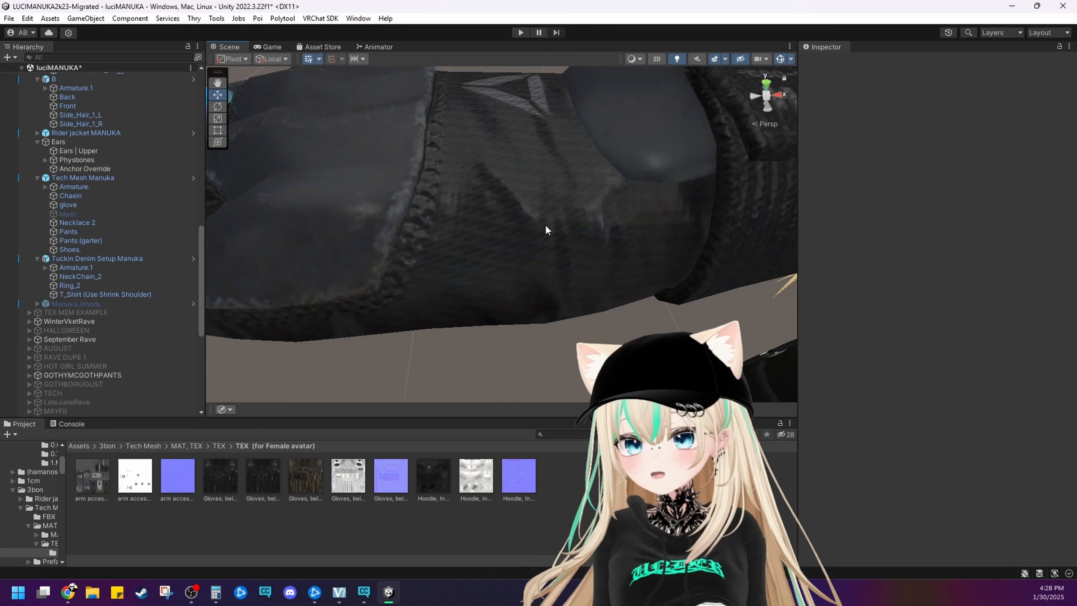
right_drag(500, 201, 493, 152)
middle_drag(519, 156, 519, 155)
scroll(554, 233, down, 1)
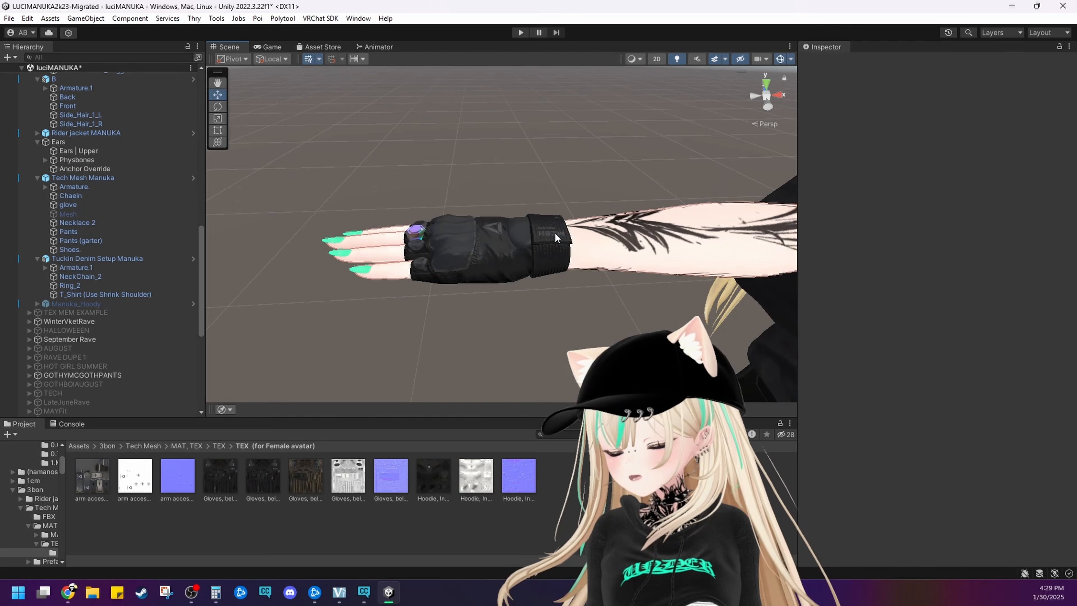
scroll(554, 233, up, 1)
right_drag(545, 235, 465, 266)
middle_drag(466, 266, 524, 256)
scroll(506, 261, down, 3)
scroll(524, 256, up, 2)
right_drag(524, 255, 616, 235)
scroll(615, 237, down, 3)
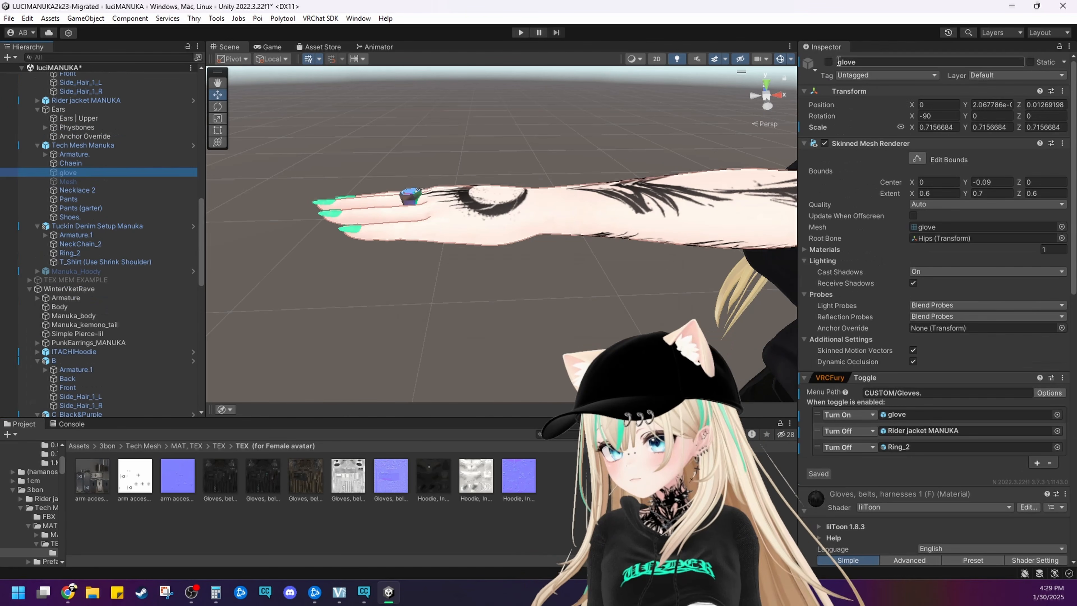
Inspect the selected glove once more from the palm and back, and disable the glove object
click(828, 62)
scroll(549, 124, up, 5)
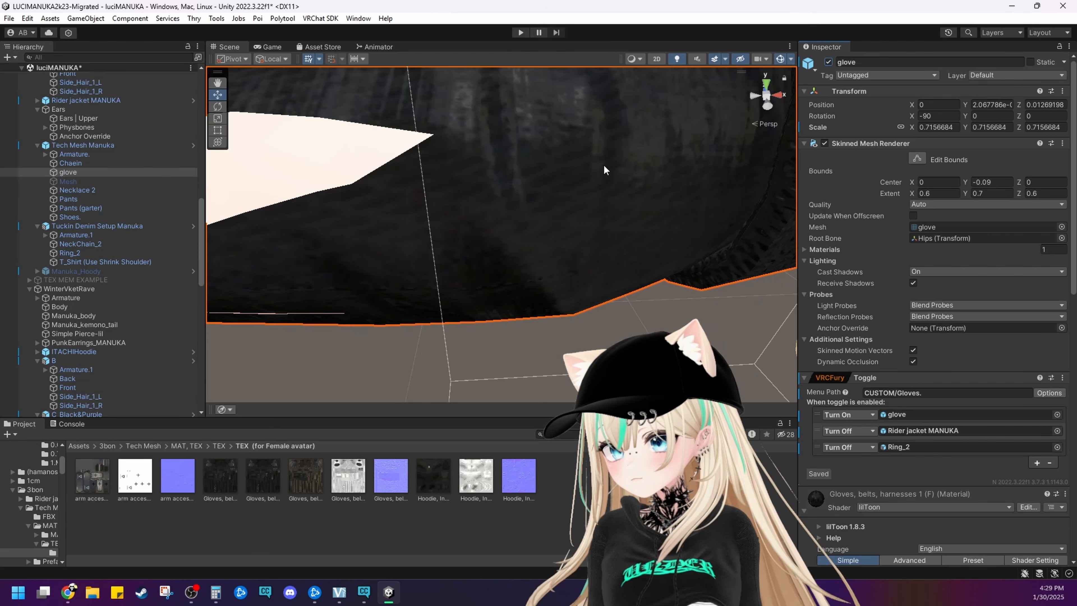
right_drag(549, 124, 577, 292)
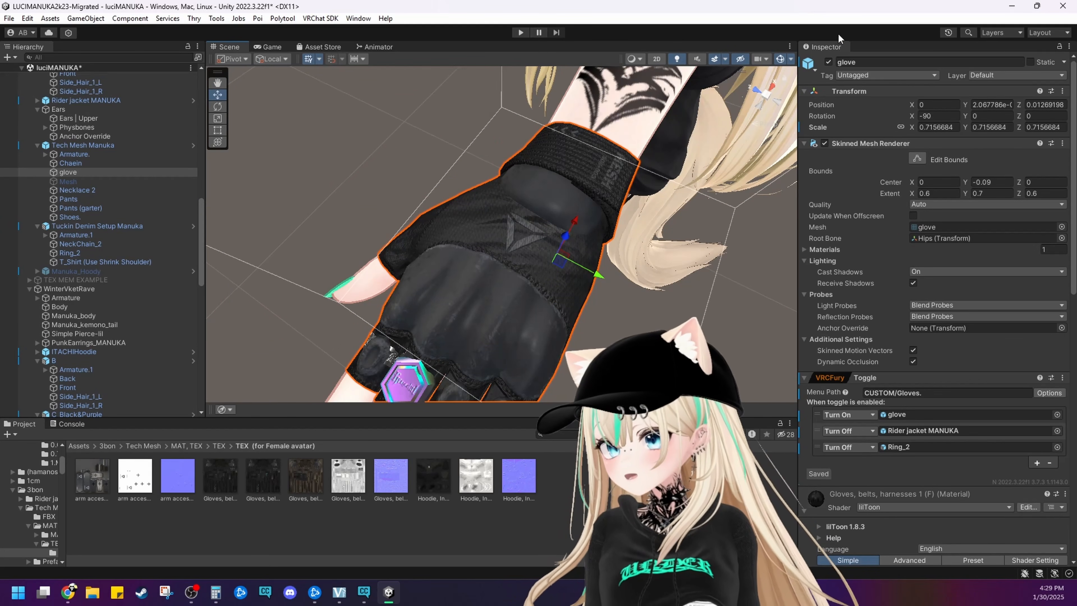
click(828, 62)
right_drag(466, 175, 471, 204)
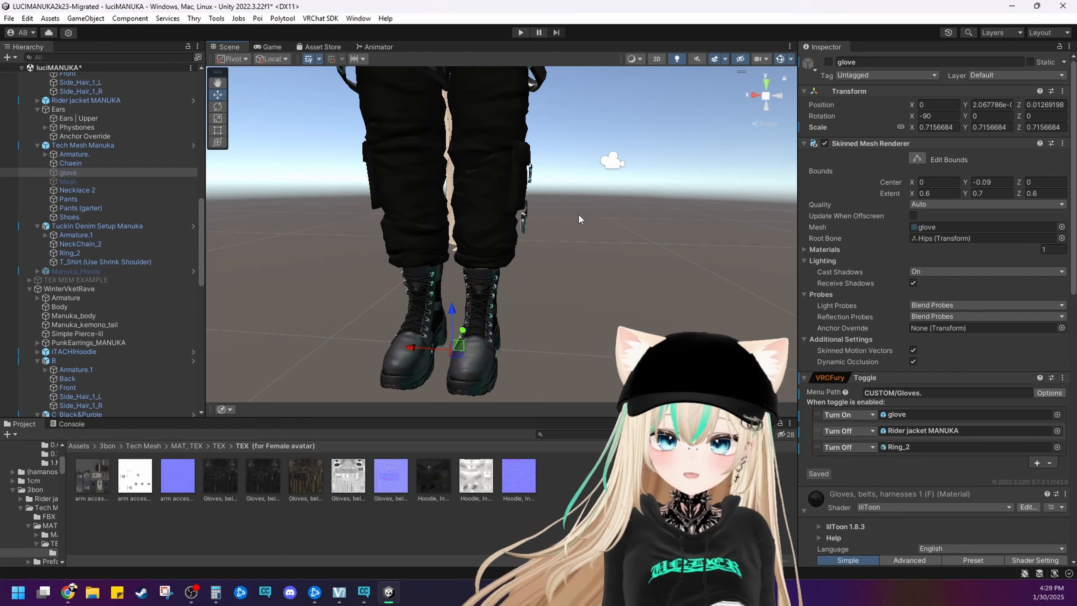
Select the Shoes object on the avatar and locate its Shoes material's main color texture in the project
mouse_move(660, 241)
middle_down()
mouse_move(666, 265)
mouse_move(673, 248)
mouse_move(650, 226)
middle_up()
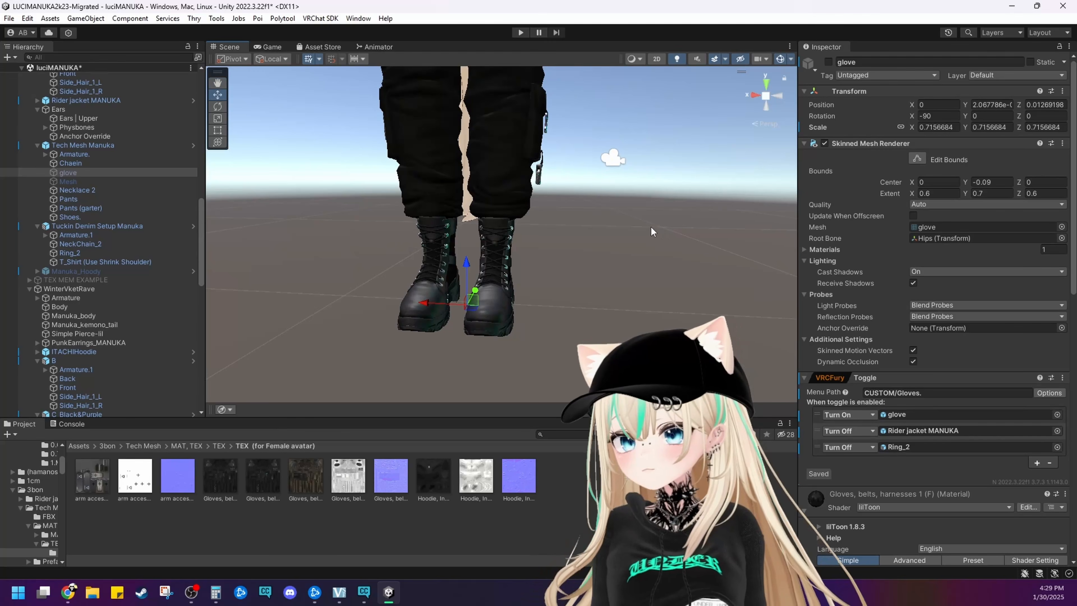
scroll(651, 226, up, 5)
click(457, 289)
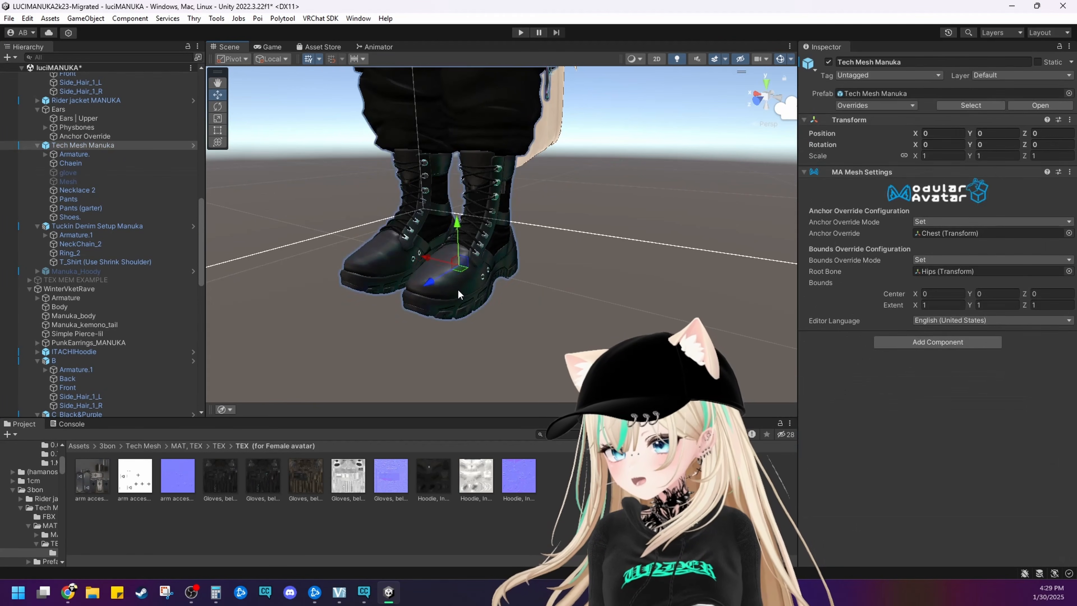
click(458, 289)
scroll(870, 424, down, 5)
scroll(826, 222, down, 5)
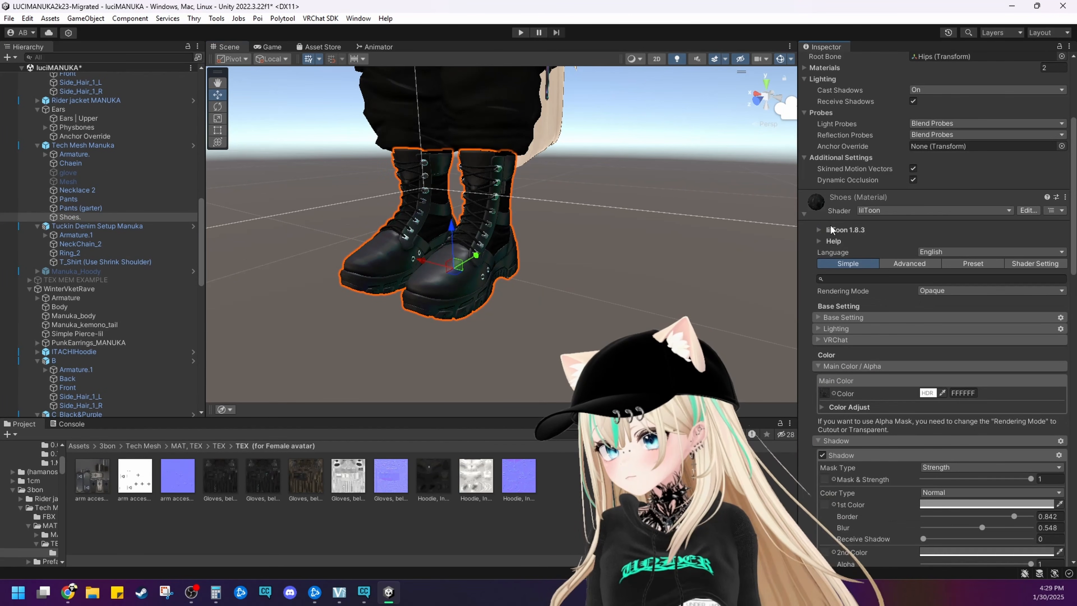
click(824, 241)
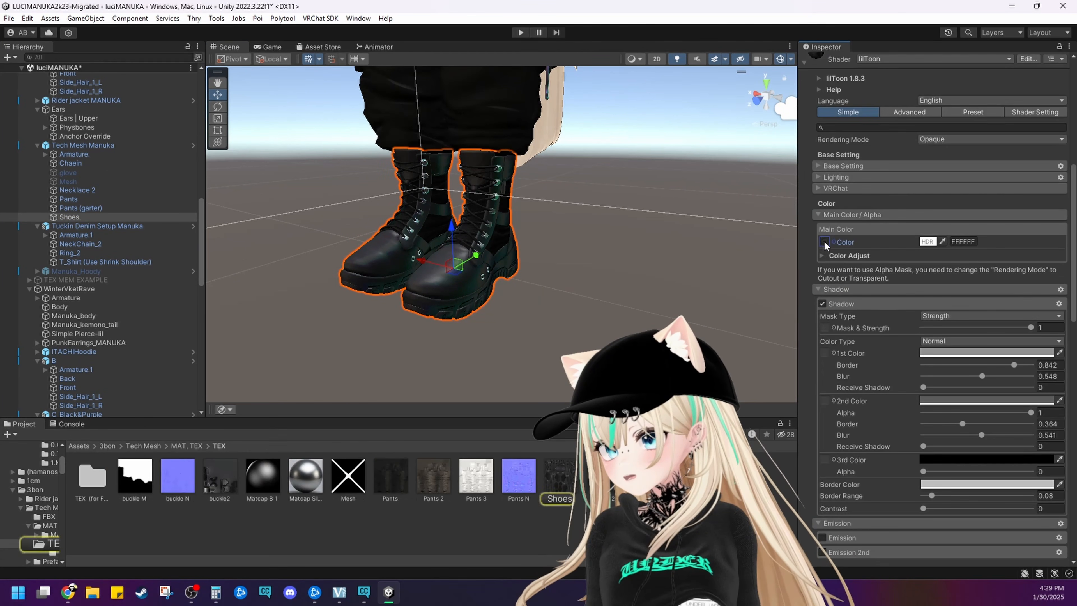
Set the Max Size of the Shoes texture to 512 and apply it
double_click(561, 468)
click(1063, 13)
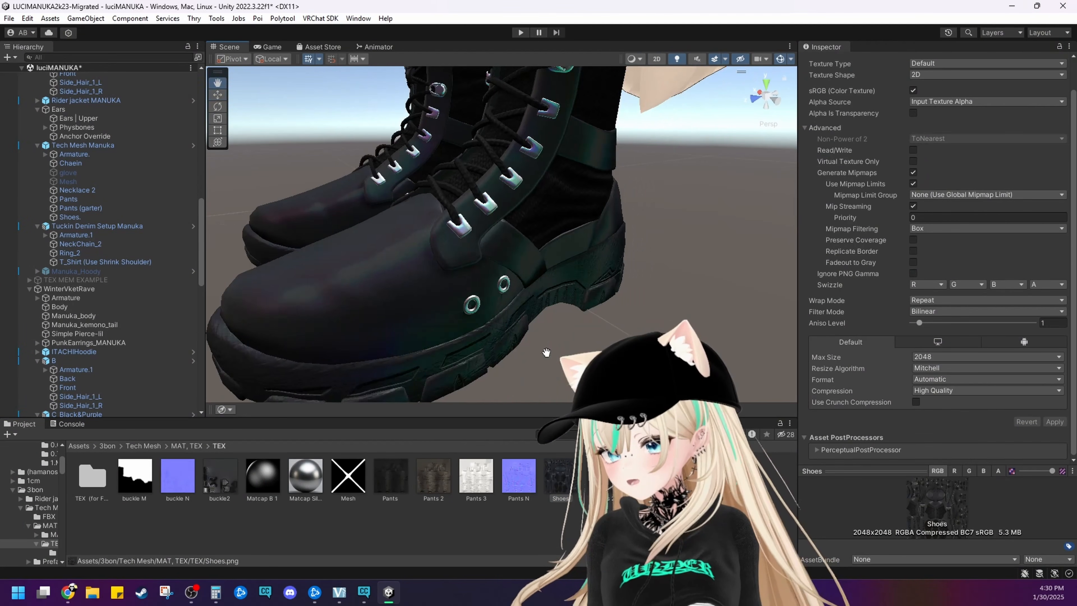
click(933, 356)
click(939, 419)
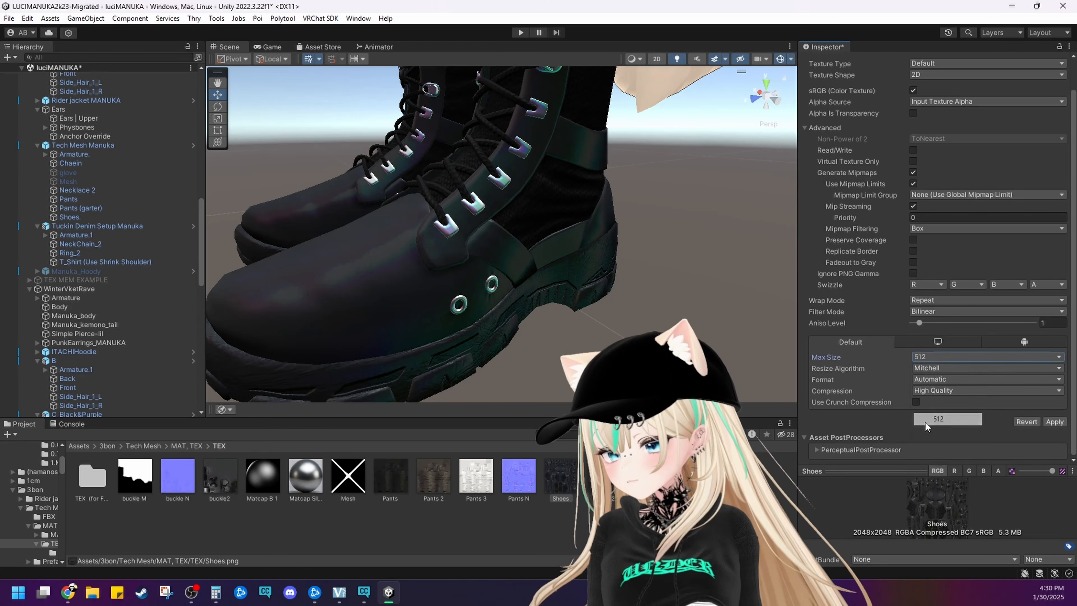
click(533, 321)
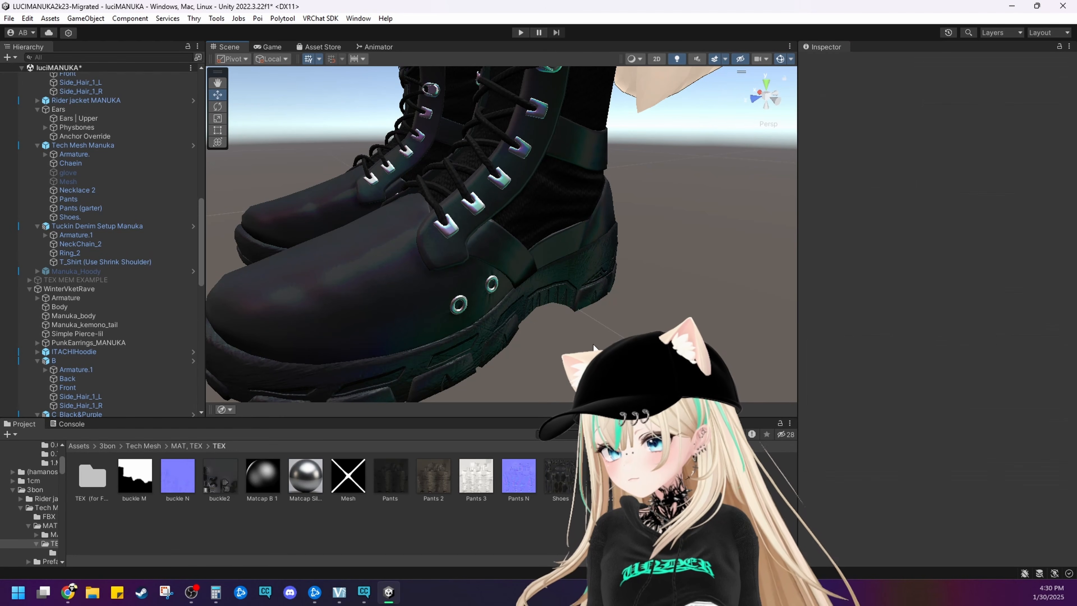
Examine the boots' leather, soles, eyelets and laces up close from the side, back and front
right_drag(531, 327, 509, 331)
middle_drag(508, 331, 482, 315)
scroll(483, 316, down, 2)
right_drag(483, 317, 461, 308)
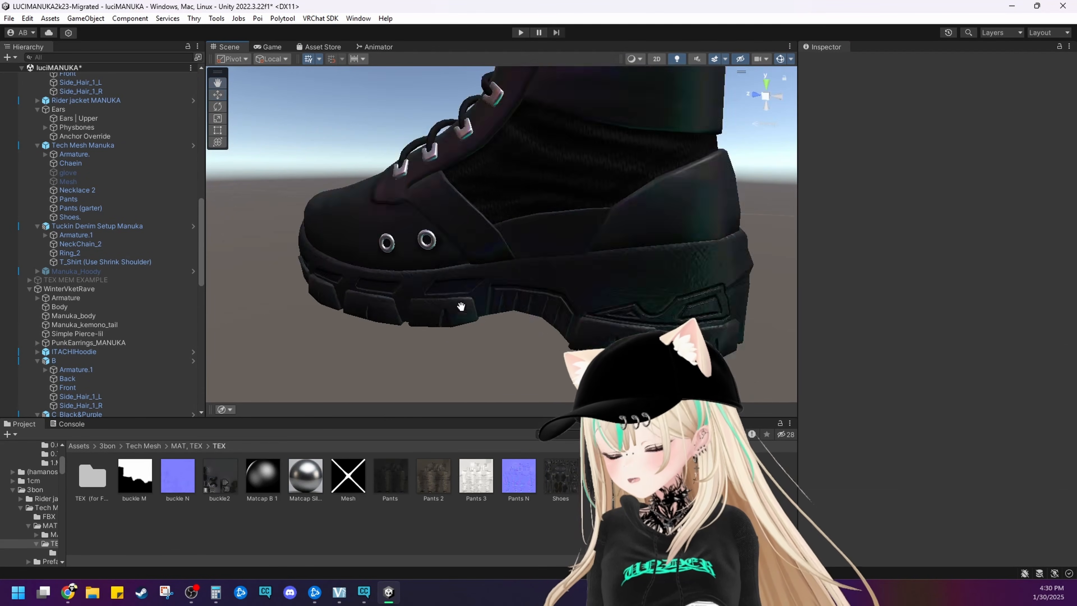
middle_drag(461, 308, 450, 306)
right_drag(451, 306, 428, 306)
middle_drag(428, 307, 411, 315)
right_drag(411, 316, 517, 312)
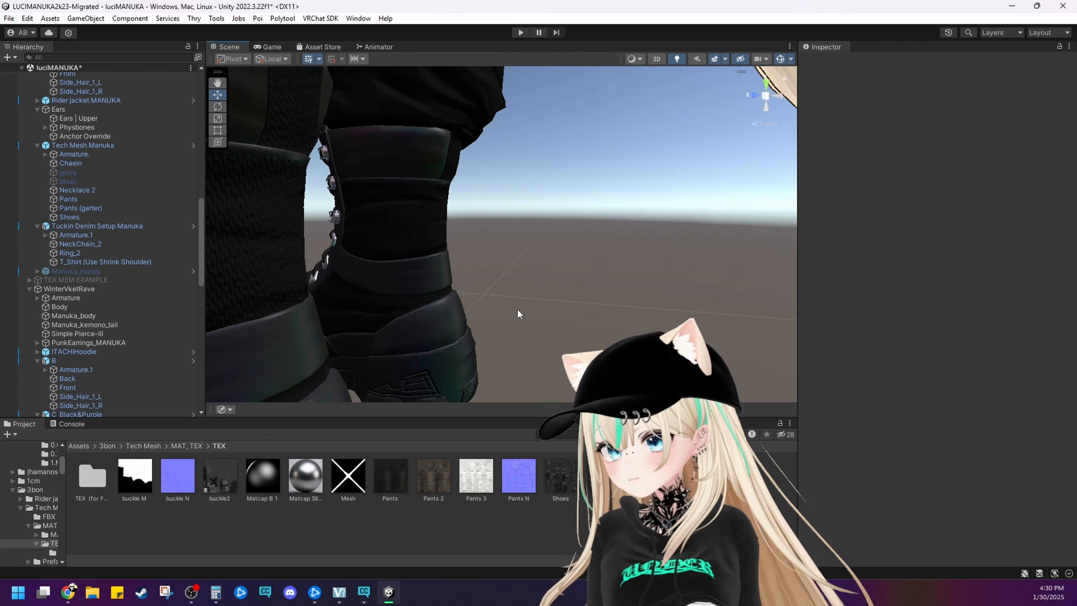
middle_drag(517, 312, 522, 315)
right_drag(522, 315, 433, 313)
middle_drag(432, 313, 435, 322)
right_drag(435, 322, 609, 310)
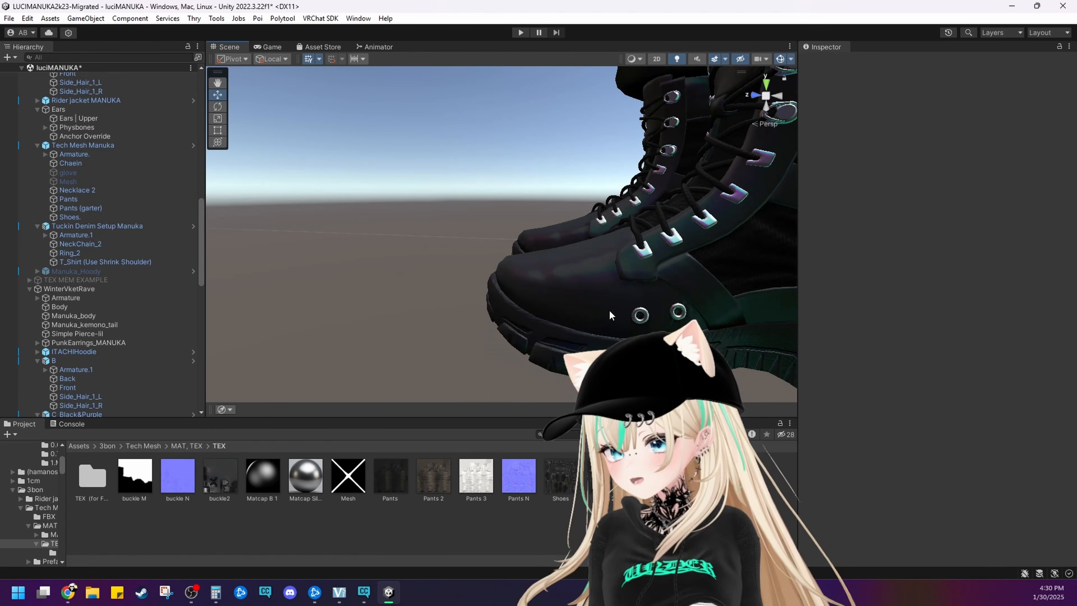
Check the import settings of the buckle2 main color texture used by the boots' Silver N material
click(609, 310)
scroll(915, 431, down, 5)
scroll(907, 423, down, 10)
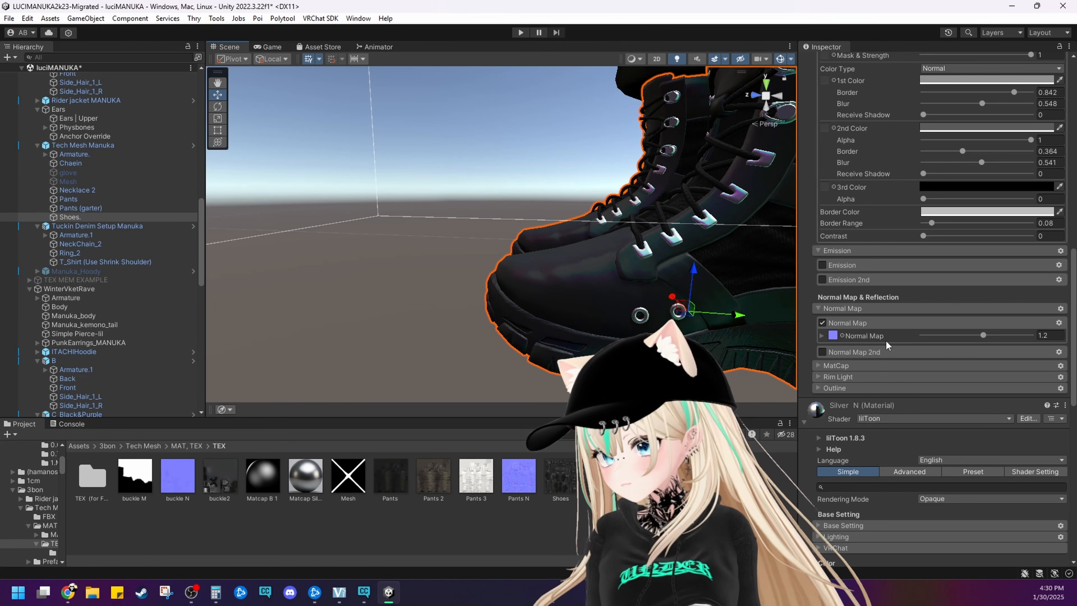
scroll(885, 429, down, 8)
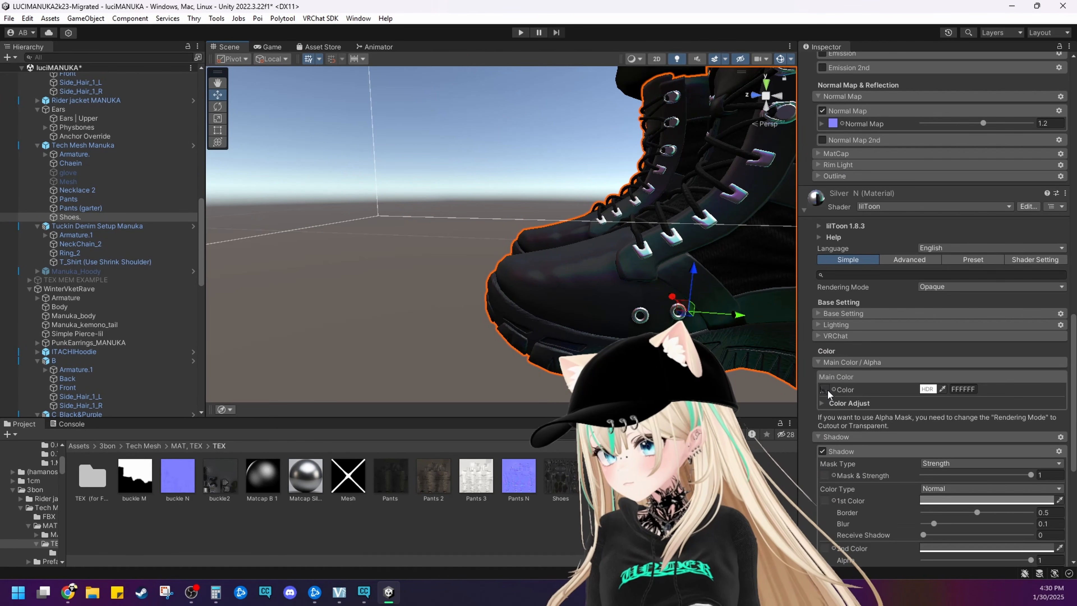
click(825, 389)
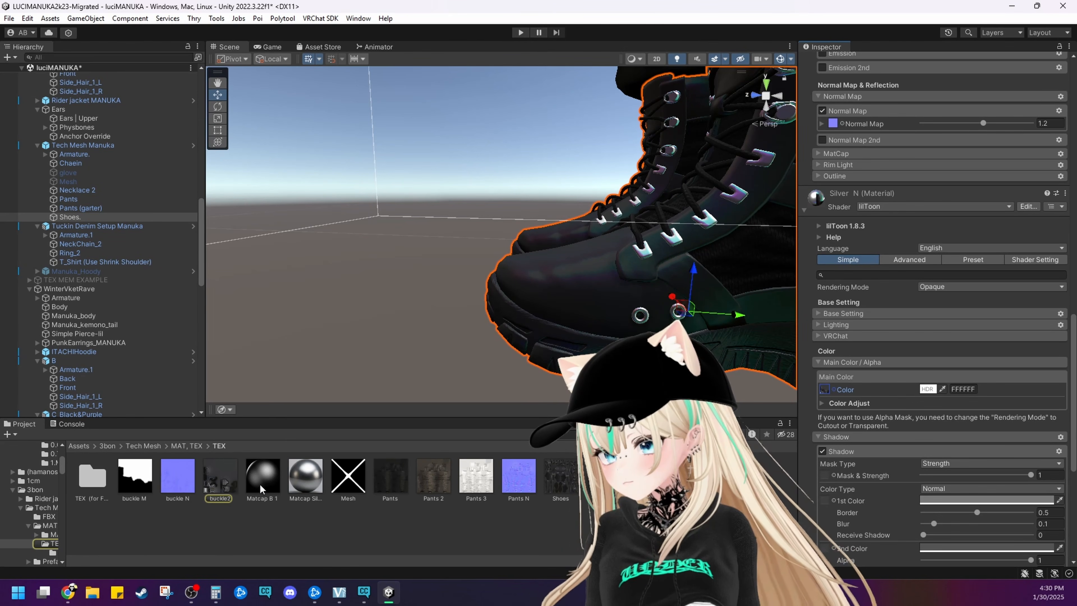
click(232, 487)
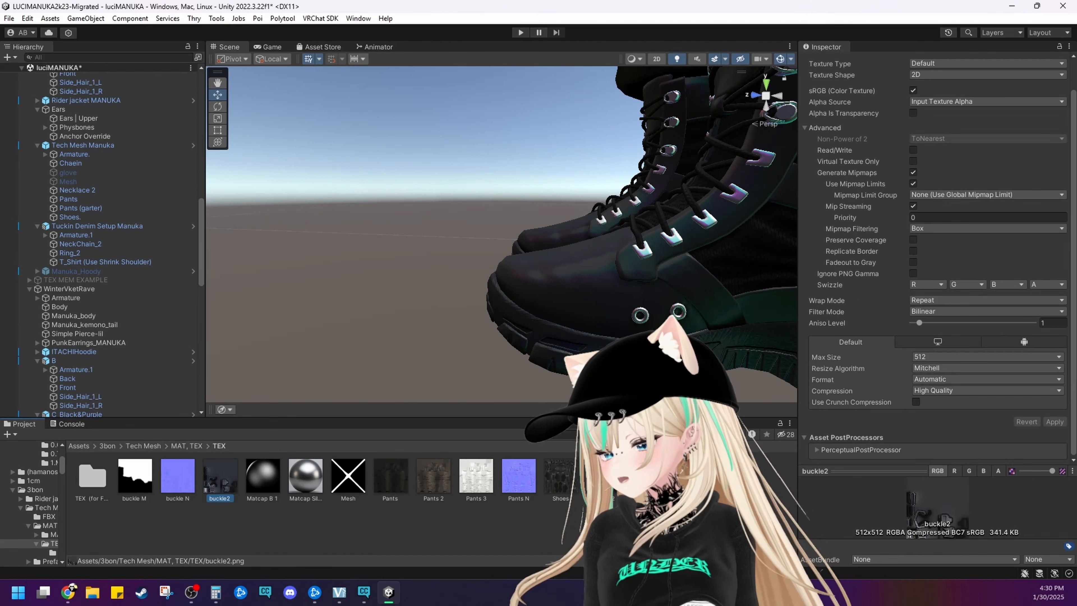
Review the texture slots of the boots' two materials and locate the Silver N material's MatCap texture in the project
click(544, 320)
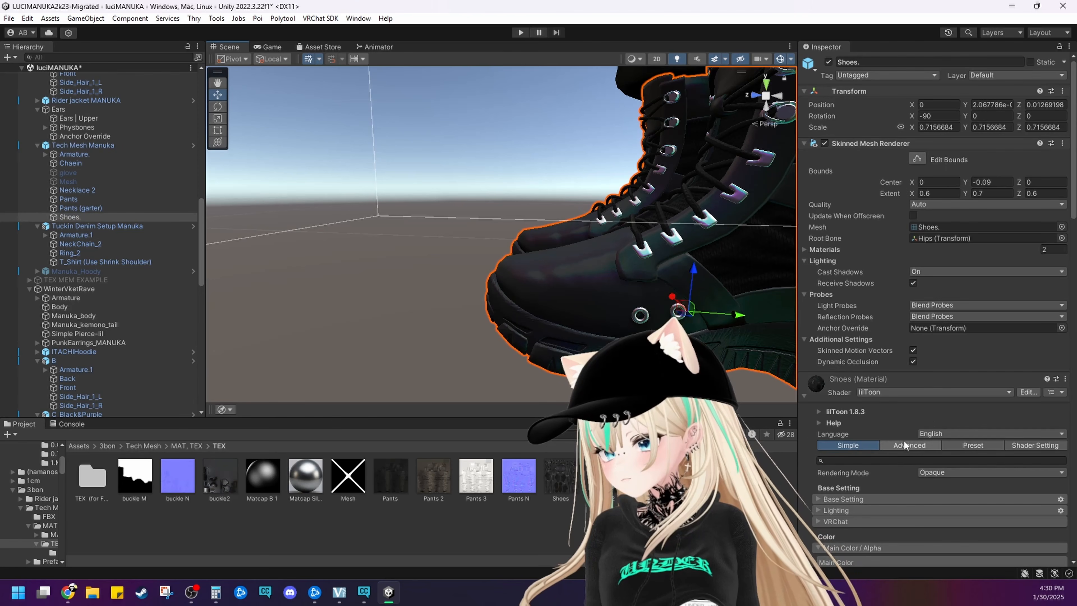
scroll(901, 439, down, 10)
scroll(896, 435, down, 10)
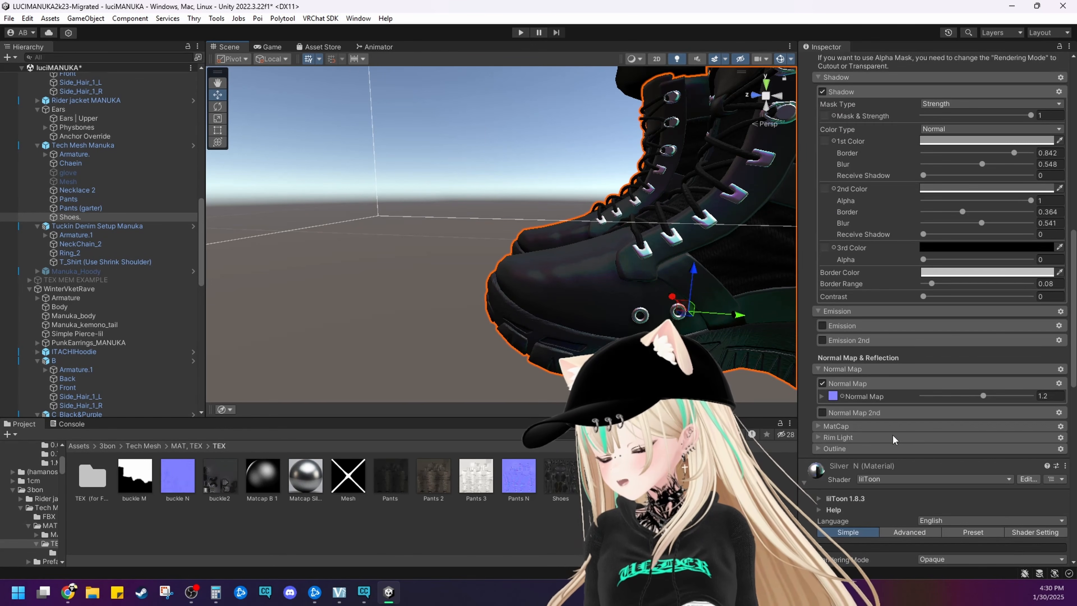
scroll(875, 436, down, 5)
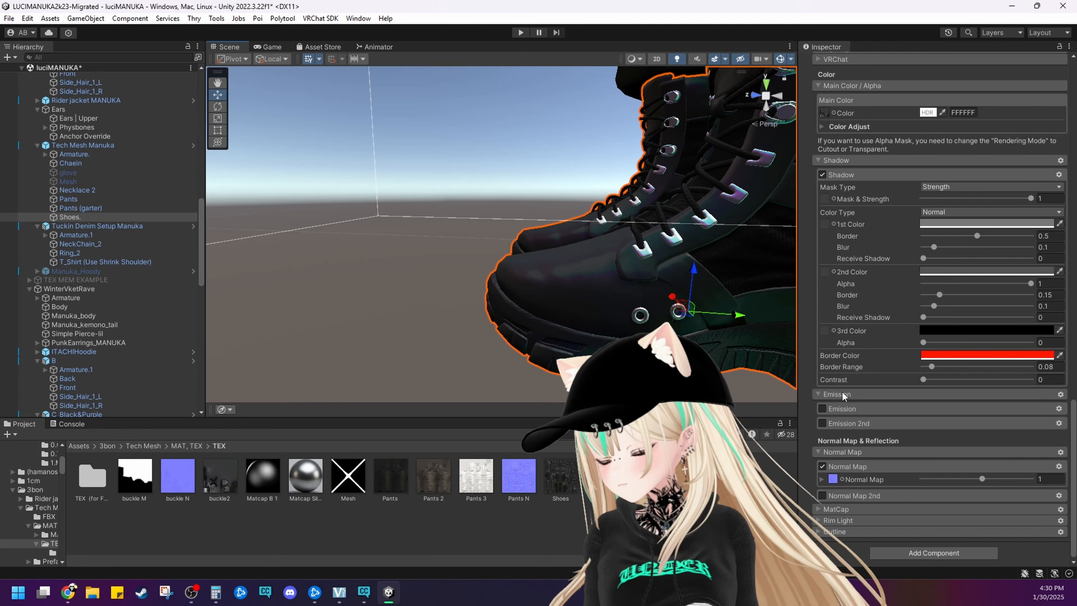
scroll(841, 391, up, 2)
scroll(841, 391, up, 1)
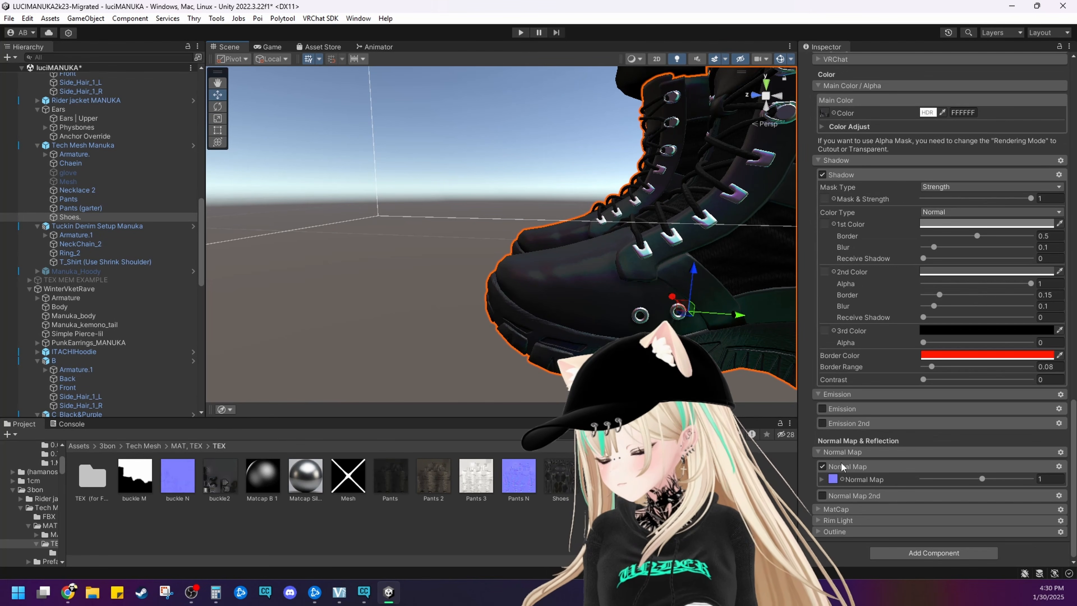
scroll(814, 484, down, 4)
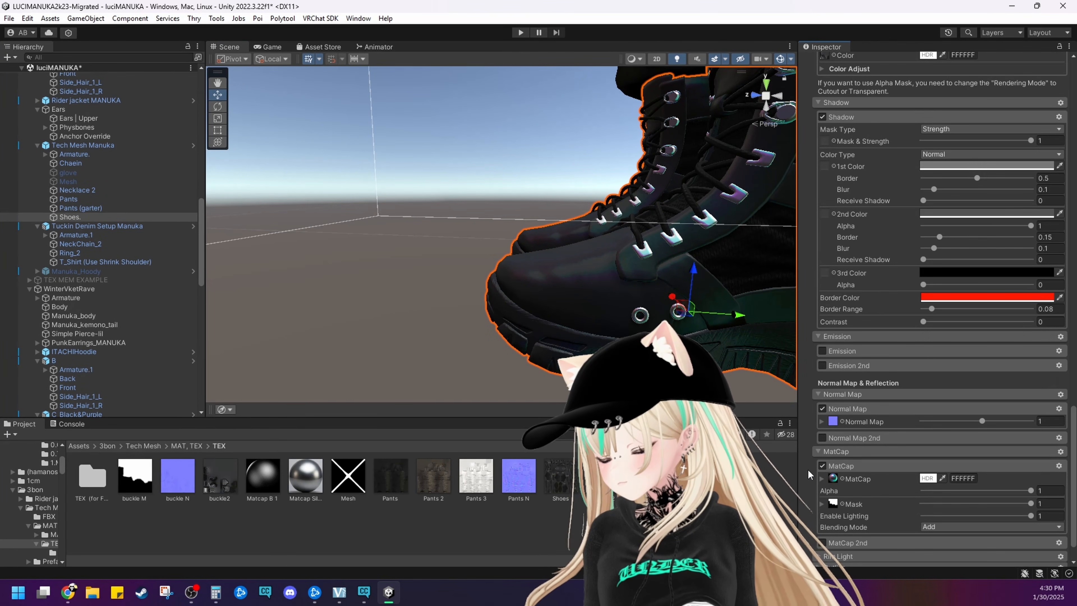
click(833, 480)
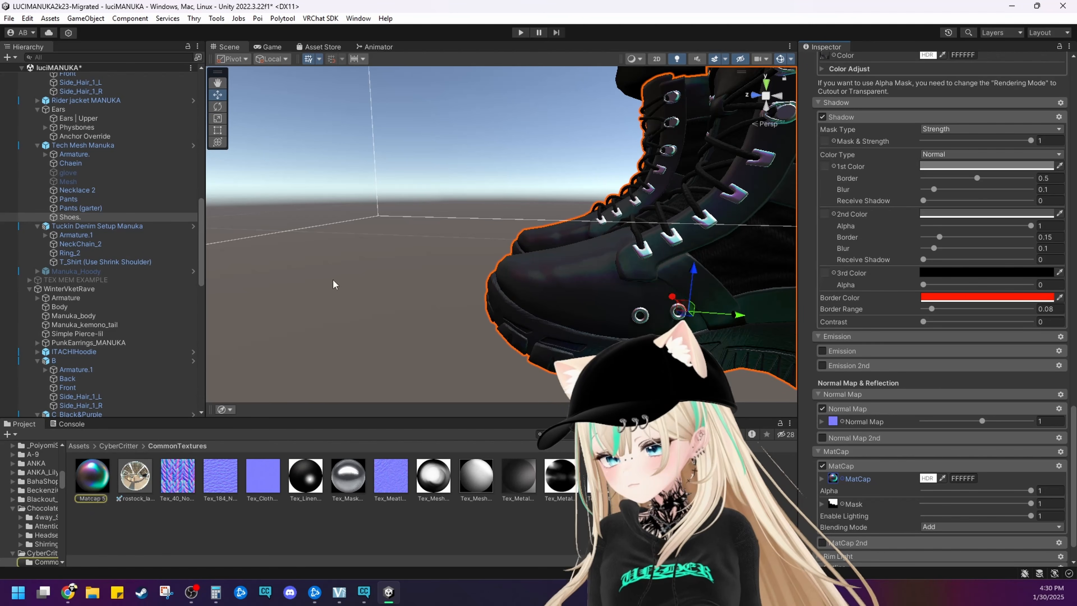
Inspect the whole avatar from the front at a normal viewing distance, and clear the selection
scroll(332, 280, down, 10)
middle_drag(488, 182, 545, 251)
scroll(502, 211, up, 9)
scroll(499, 209, down, 8)
scroll(546, 251, up, 2)
right_drag(546, 251, 608, 253)
scroll(561, 248, up, 8)
middle_drag(555, 292, 583, 271)
scroll(570, 278, down, 8)
right_drag(583, 271, 623, 268)
middle_drag(530, 260, 559, 261)
scroll(542, 271, down, 5)
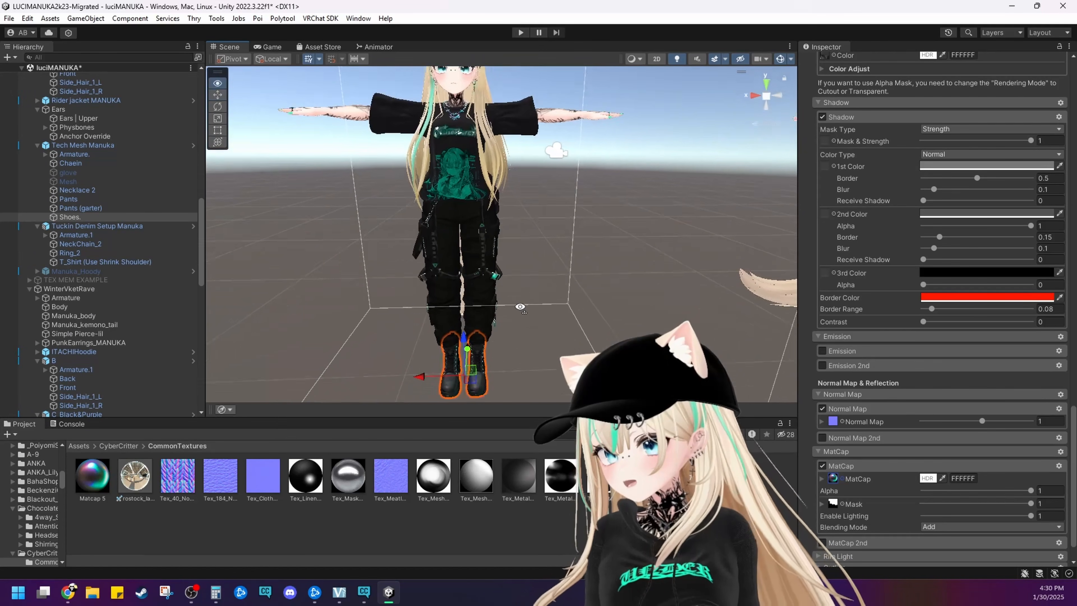
scroll(525, 287, up, 3)
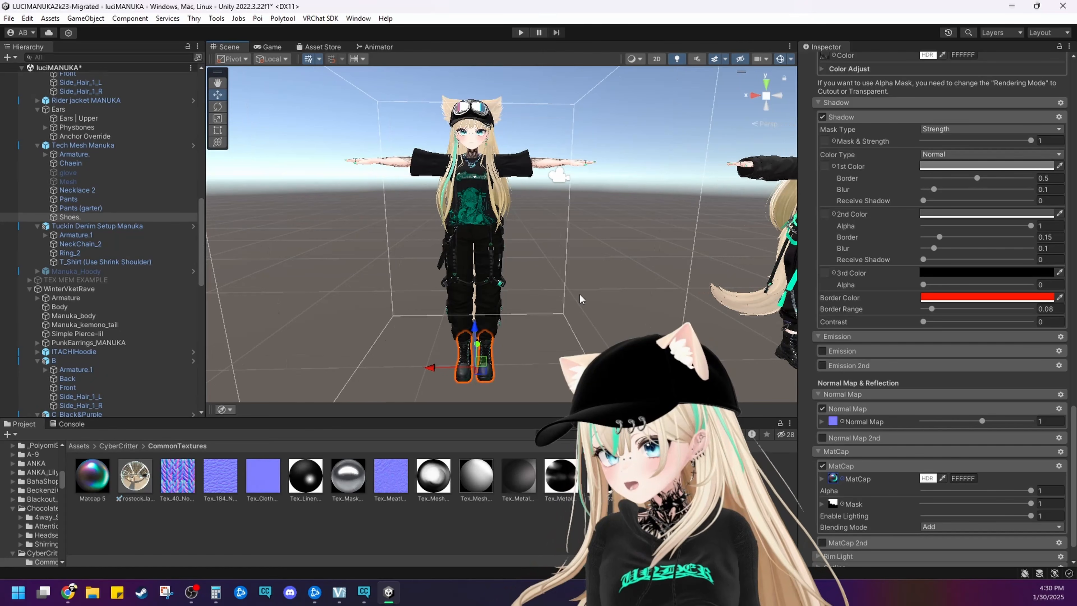
click(575, 294)
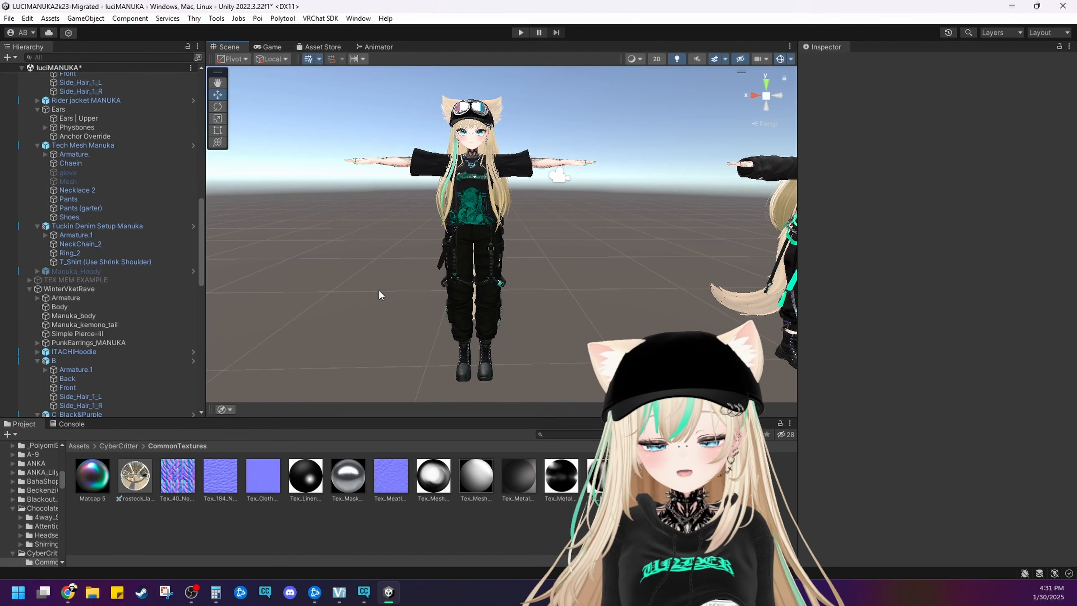
scroll(449, 240, up, 2)
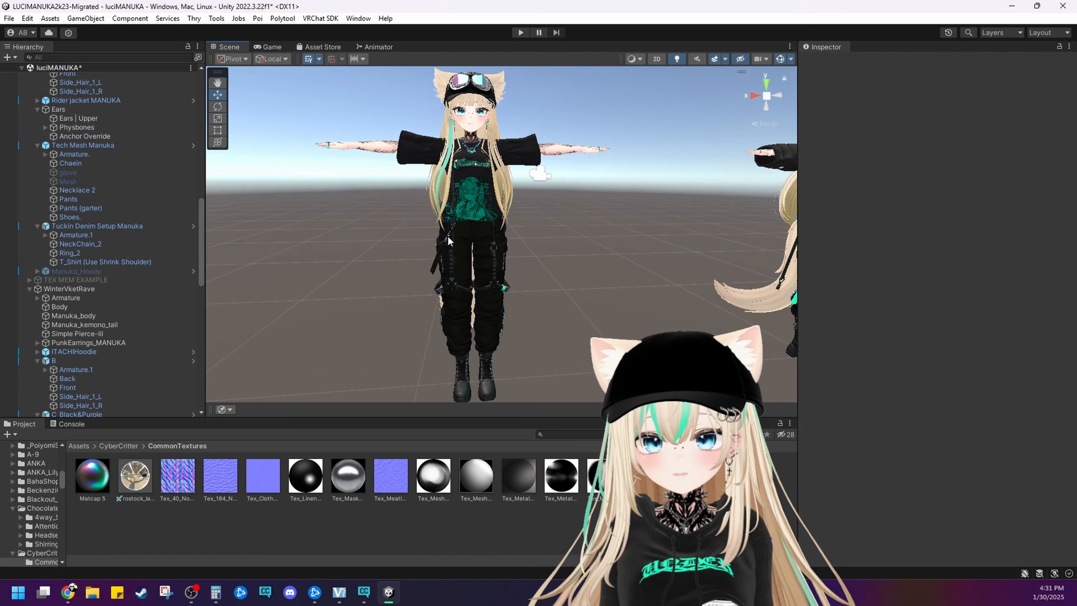